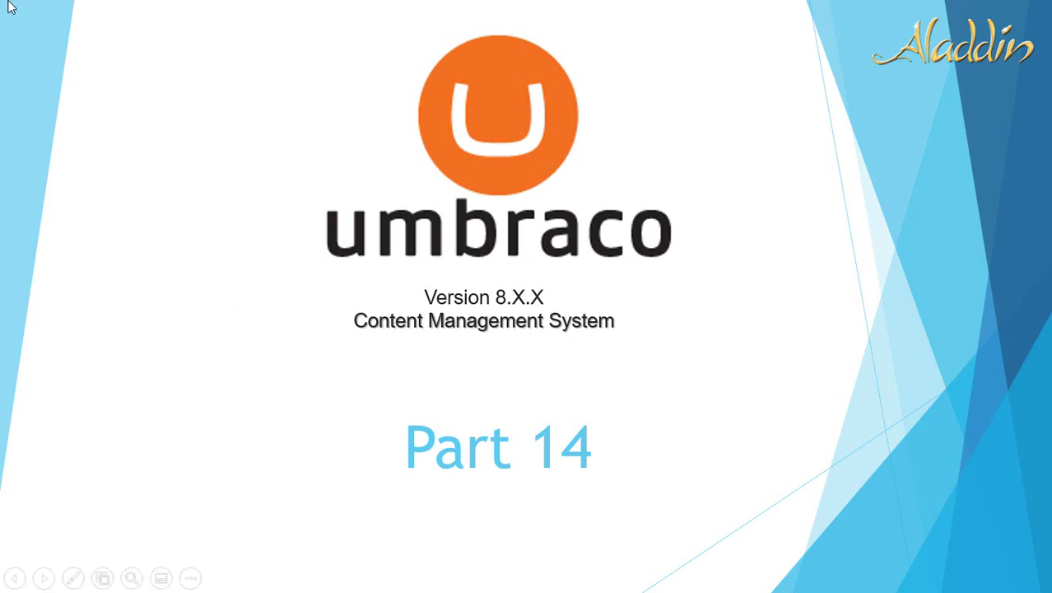
End the slide show, close the presentation and maximize the browser window showing the Kusina template.
key("Escape")
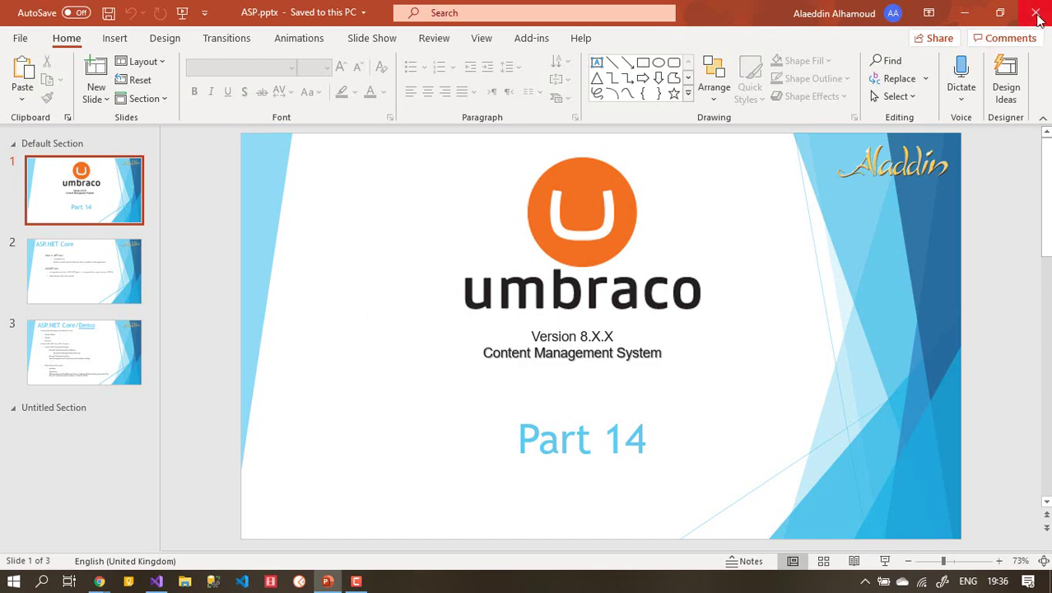
left_click(1036, 14)
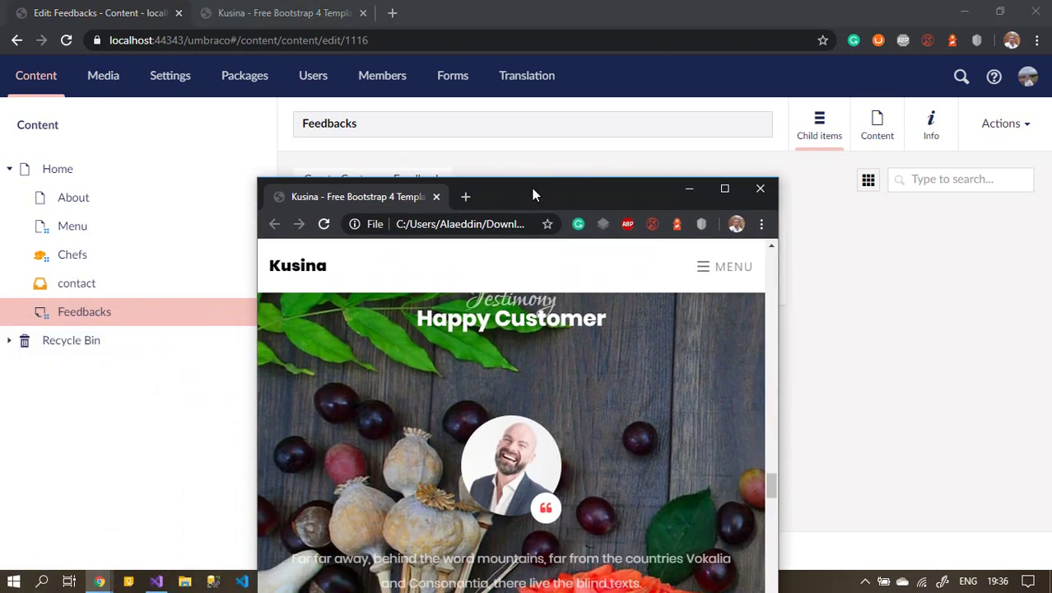
double_click(532, 189)
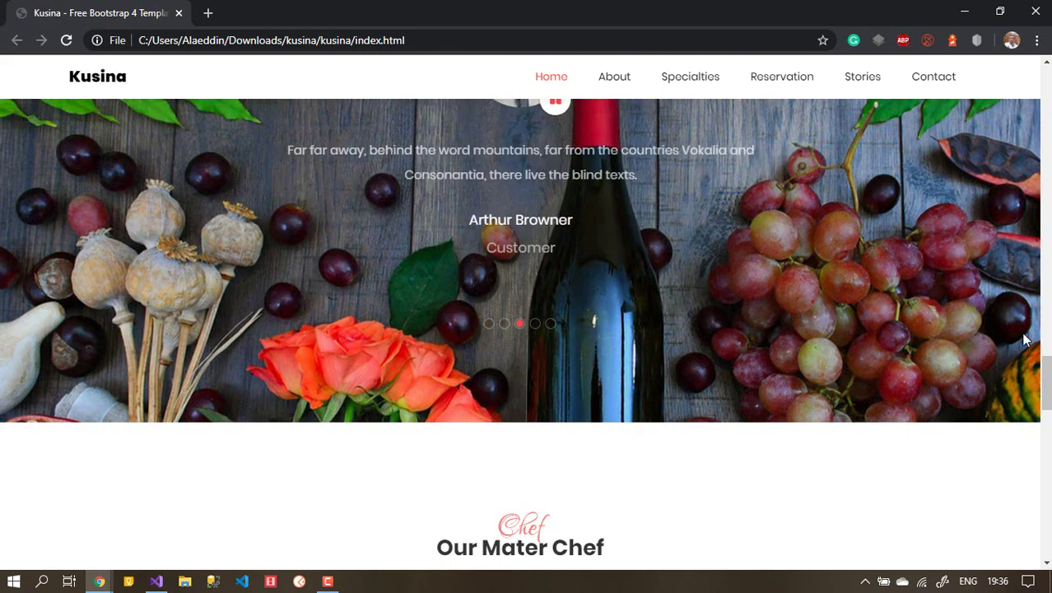
Examine the Happy Customer testimonial slider in the Kusina template, browse its slides, and close the template window.
scroll(617, 306, "up", 3)
scroll(617, 306, "down", 2)
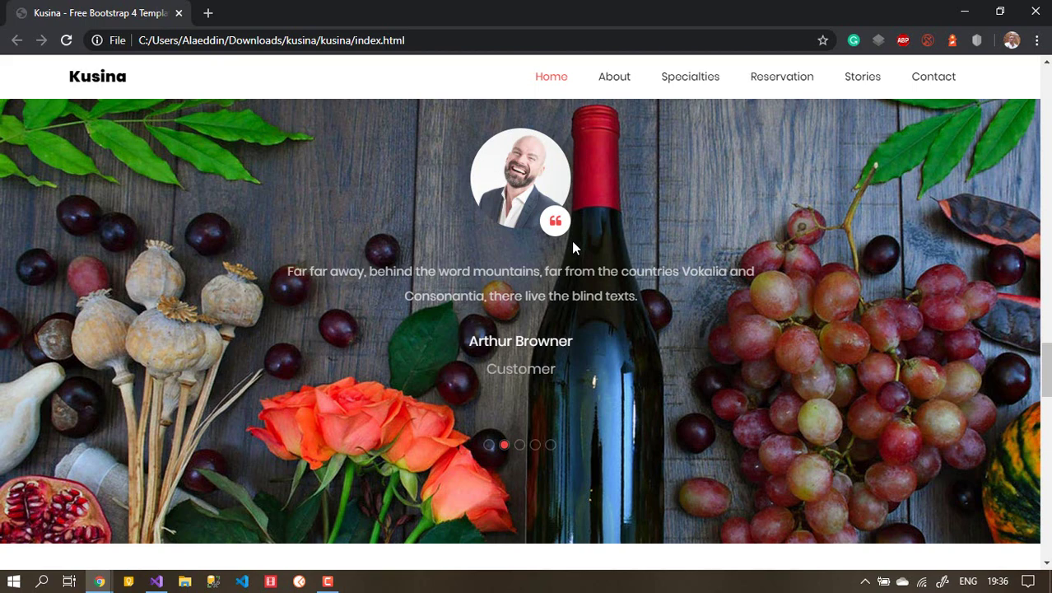
left_click_drag(612, 292, 540, 294)
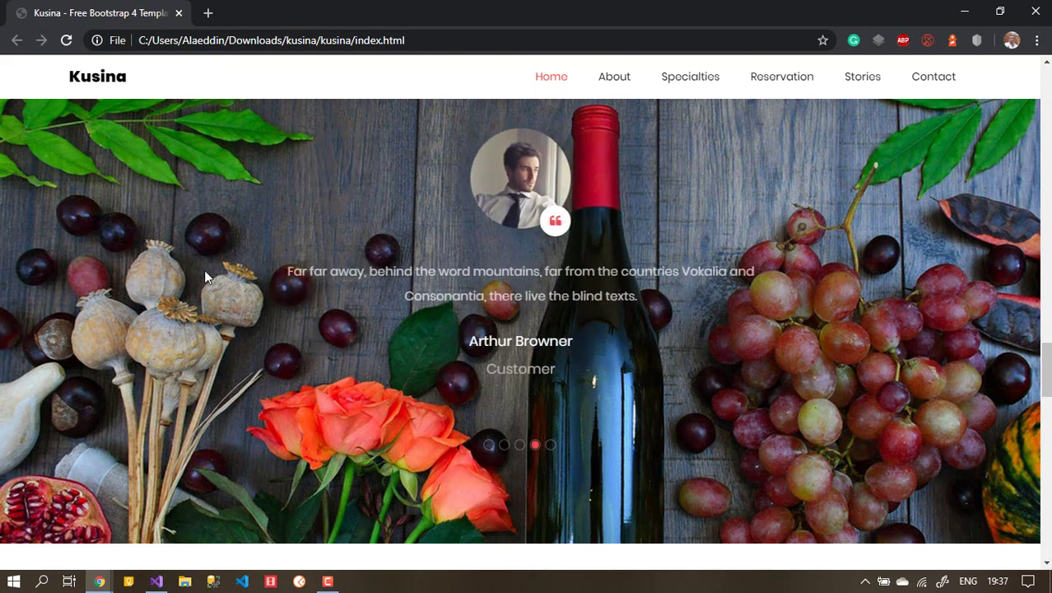
left_click_drag(609, 238, 510, 306)
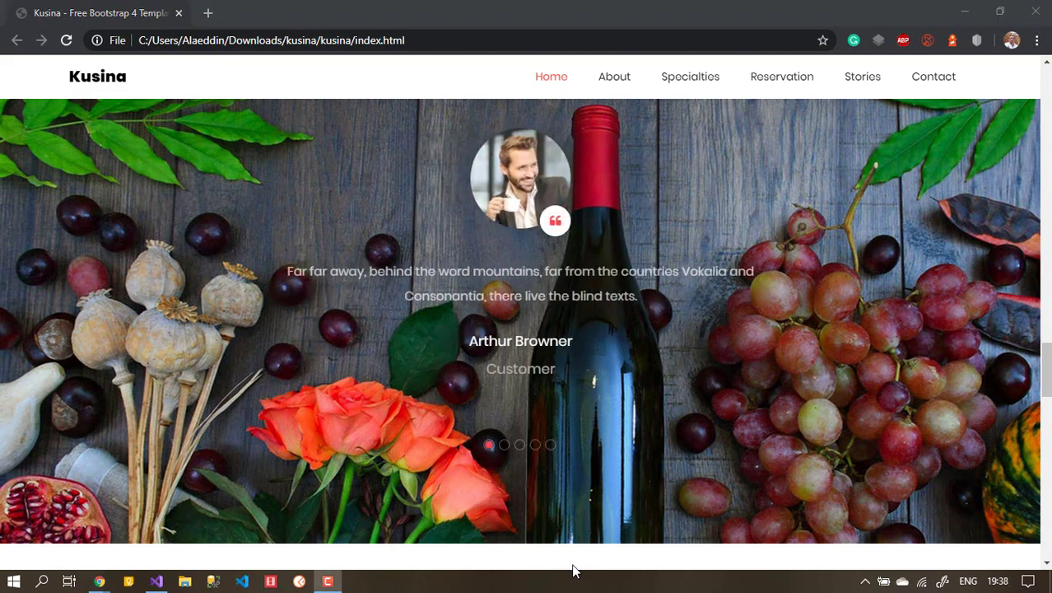
left_click(632, 301)
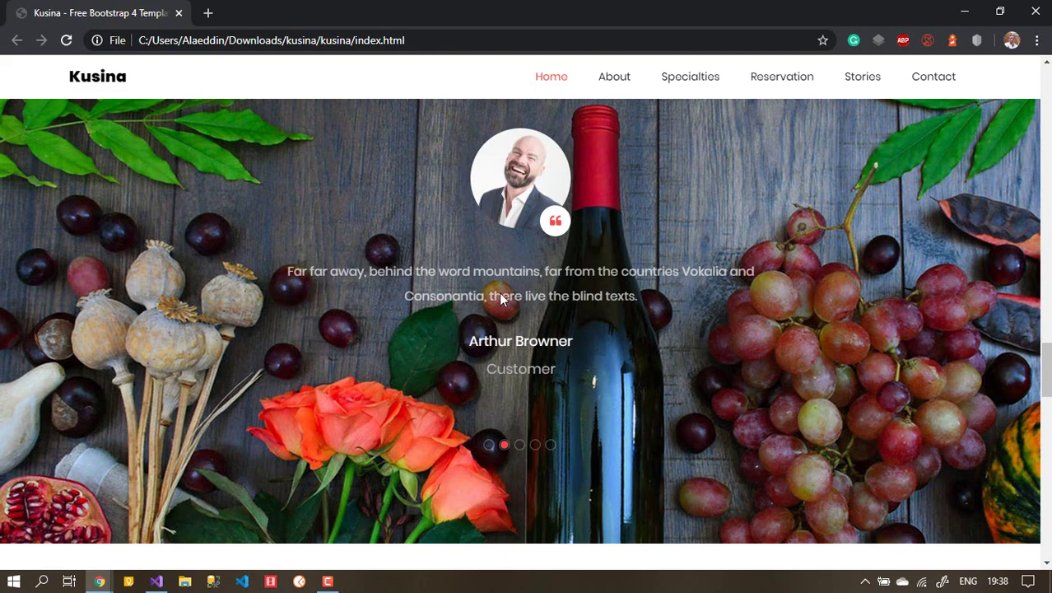
mouse_move(500, 298)
left_mouse_down()
mouse_move(629, 292)
mouse_move(500, 298)
left_mouse_up()
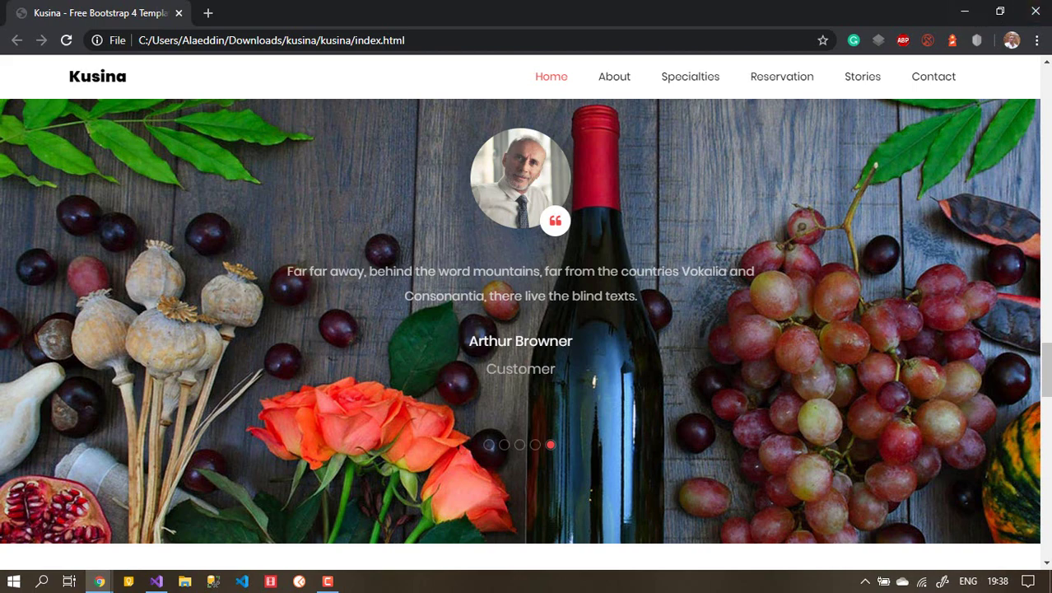
scroll(520, 329, "up", 2)
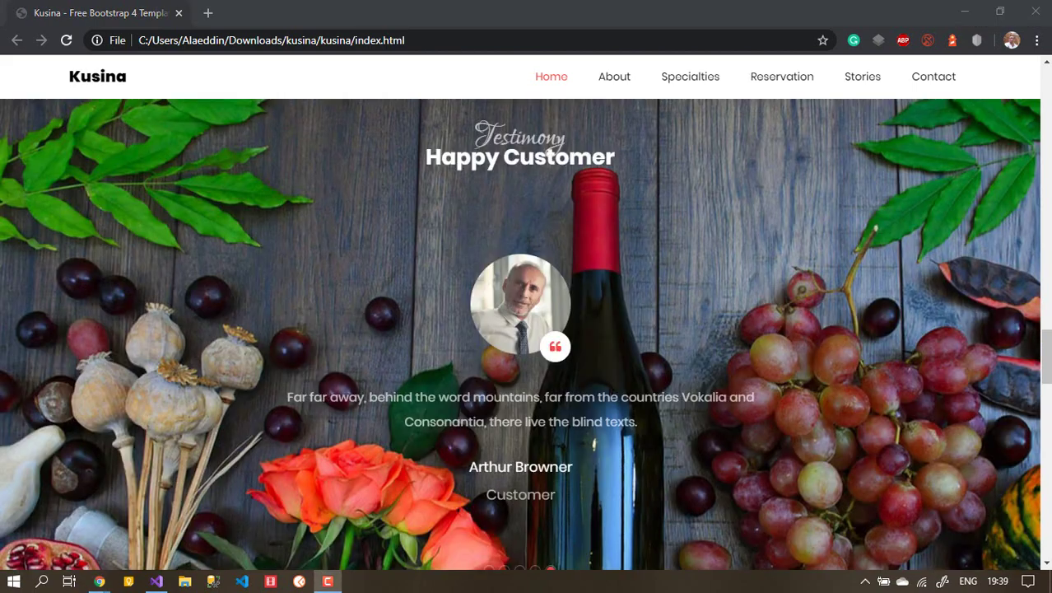
left_click(1037, 16)
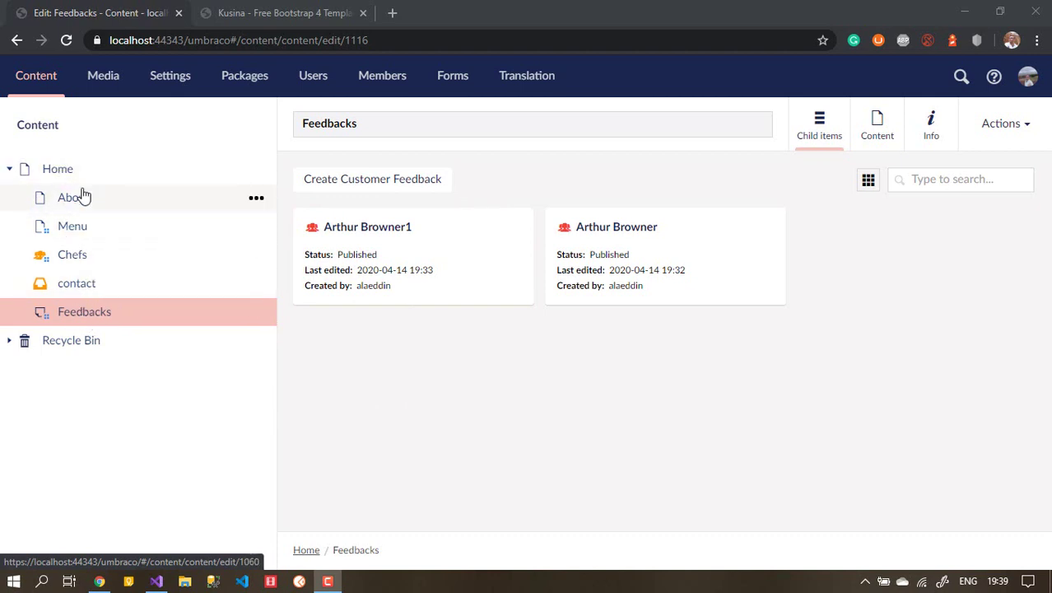
Create a Customer Feedback item under Feedbacks, using the customer's name followed by "By Email" as both its title and Name value.
left_click(89, 314)
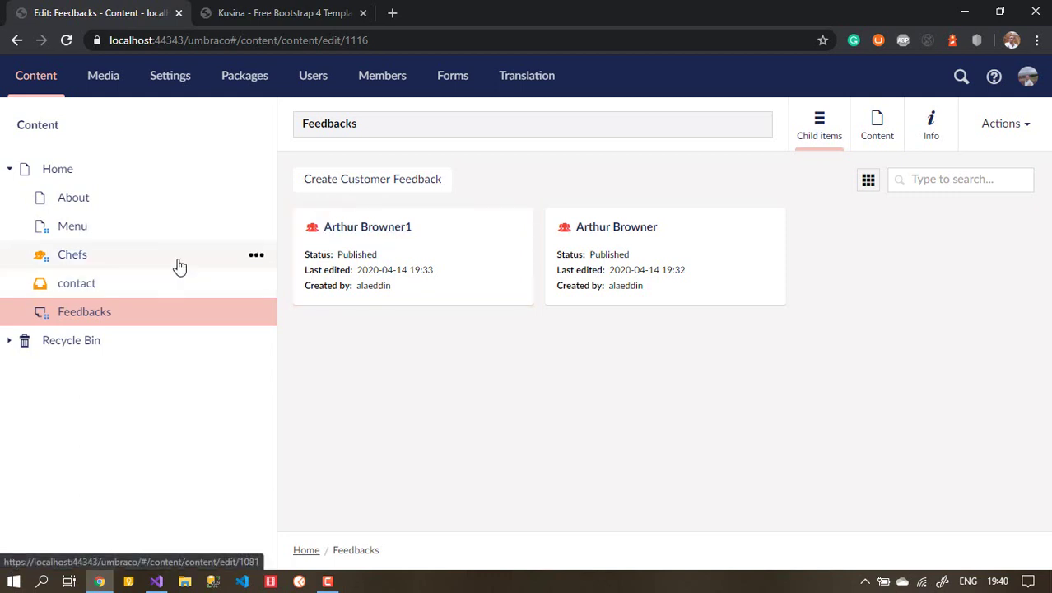
left_click_drag(103, 261, 443, 88)
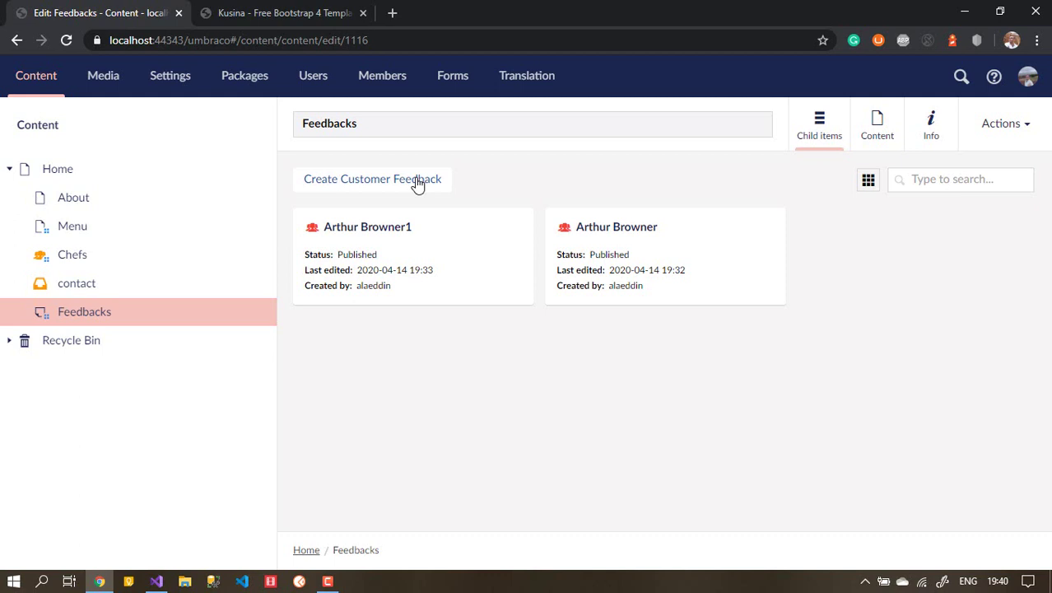
left_click(387, 181)
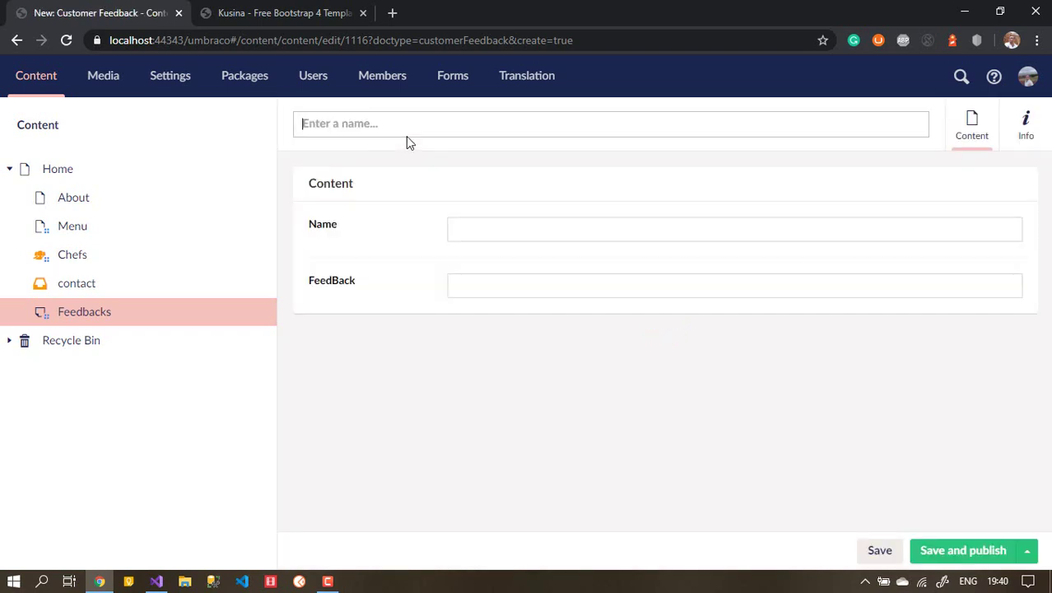
type("Alaeddin By E")
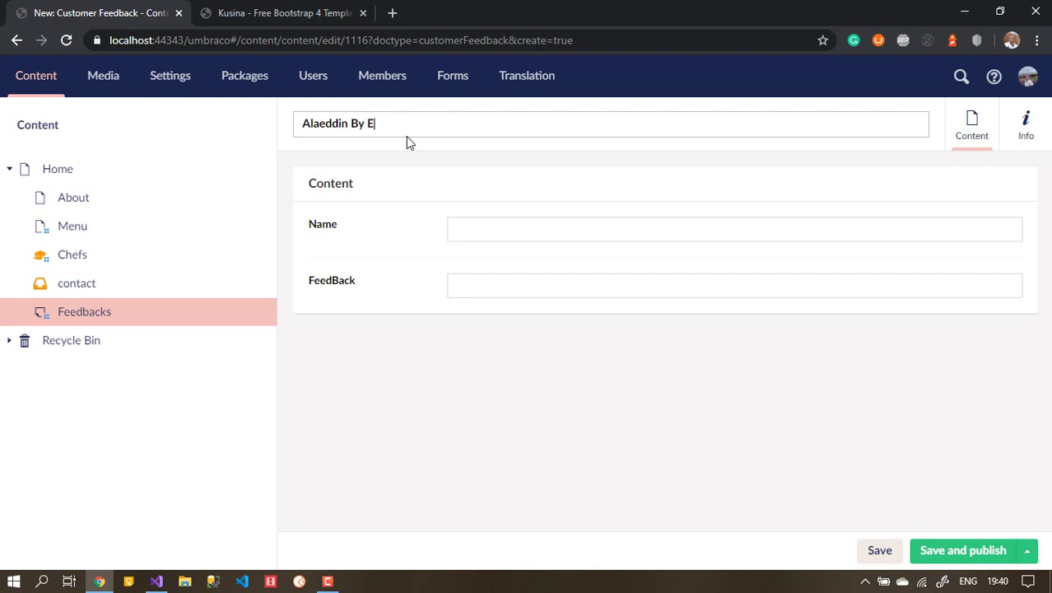
type("mail")
left_click_drag(406, 136, 1, 113)
key("ctrl+c")
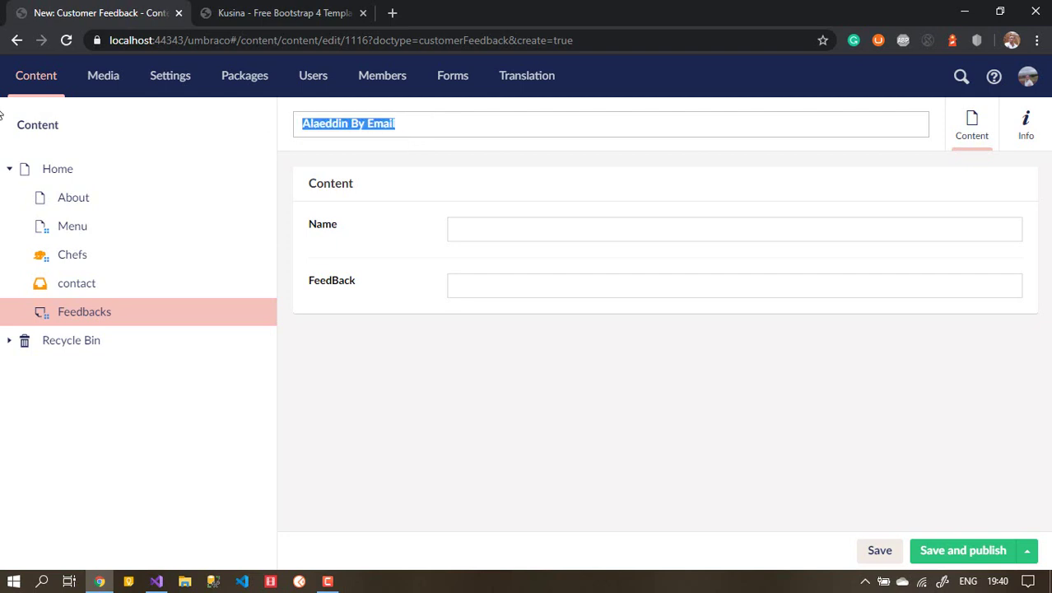
left_click(498, 228)
key("ctrl+v")
Fill in FeedBack with "The customer feedback" repeated four times, and publish the item.
left_click(511, 287)
type("The customer fe")
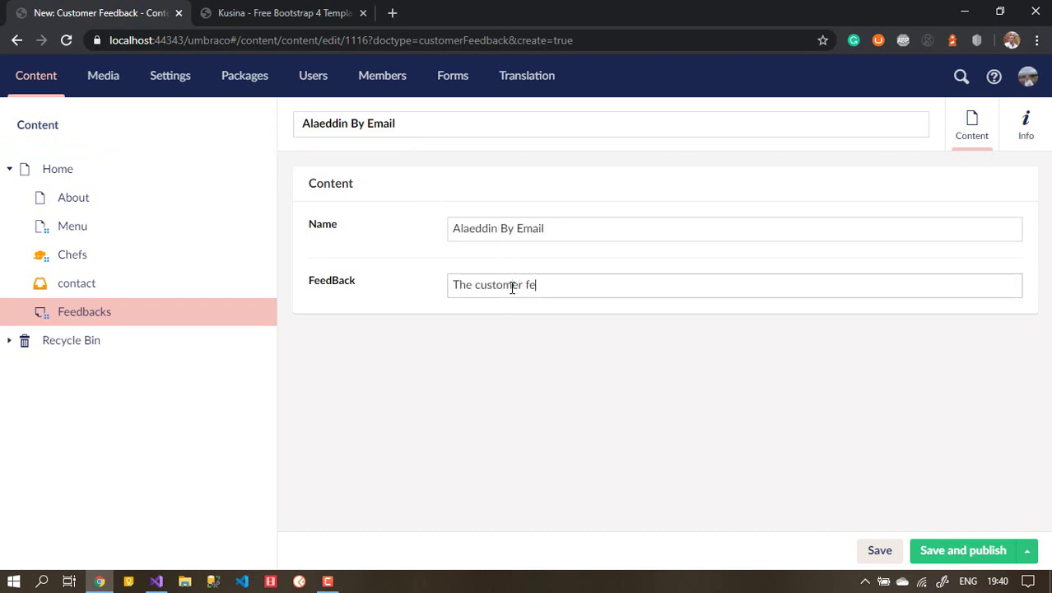
type("edback")
key("ctrl+a")
key("ctrl+c")
left_click(587, 287)
key("ctrl+v")
key("ctrl+v")
key("ctrl+v")
left_click(959, 551)
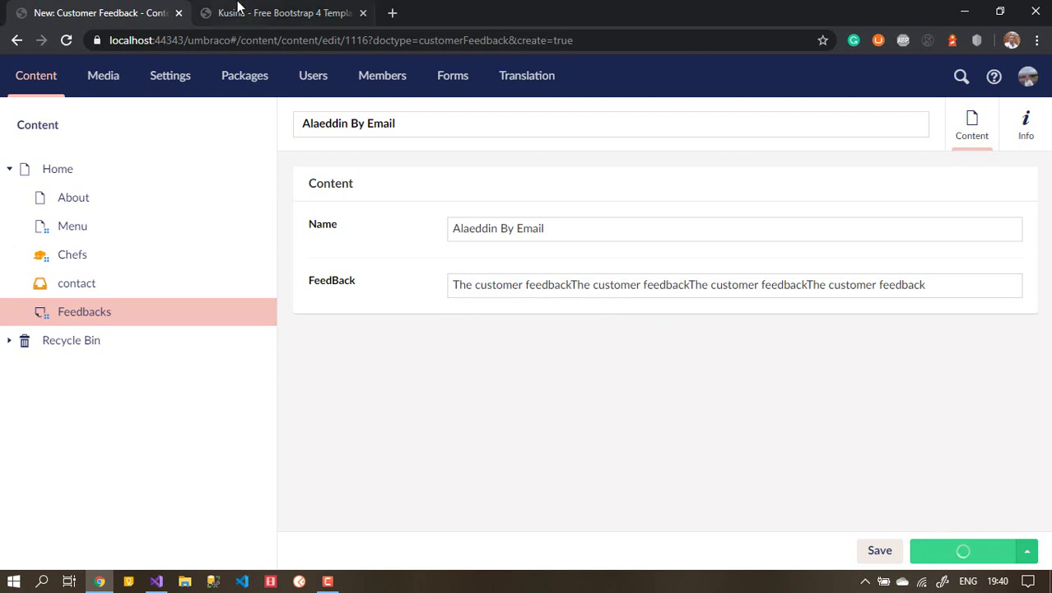
Reload the Kusina site at localhost:44343 and check the new feedback in the testimonial slider.
left_click(302, 13)
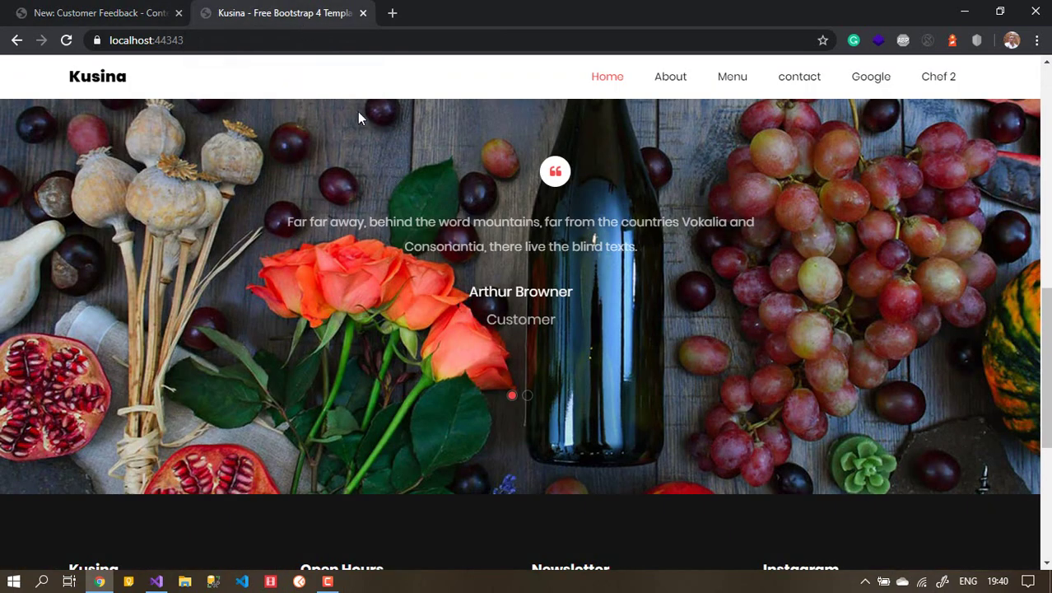
left_click(363, 35)
key("Return")
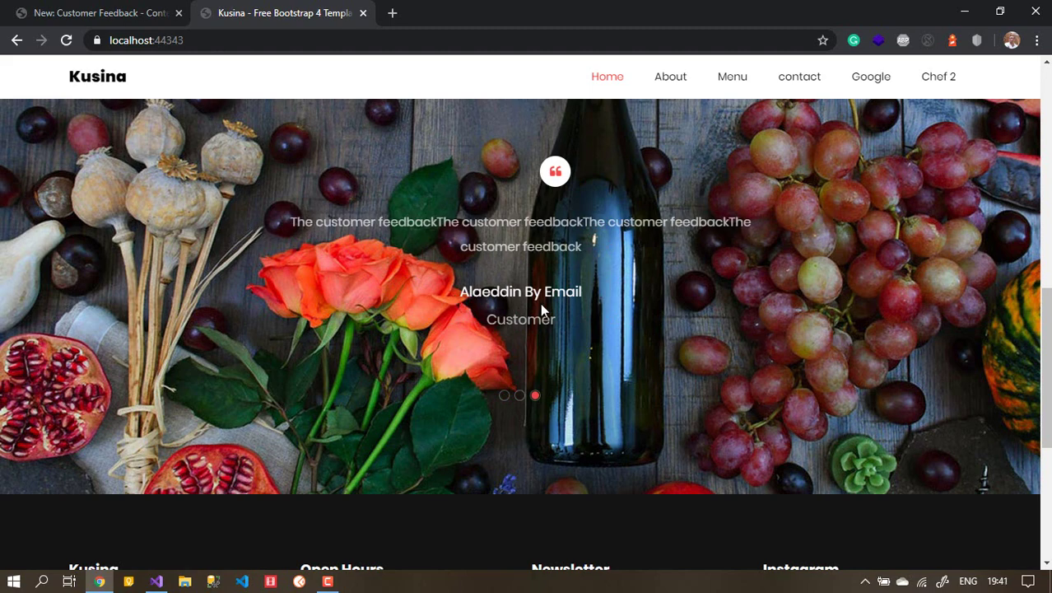
left_click_drag(540, 302, 567, 307)
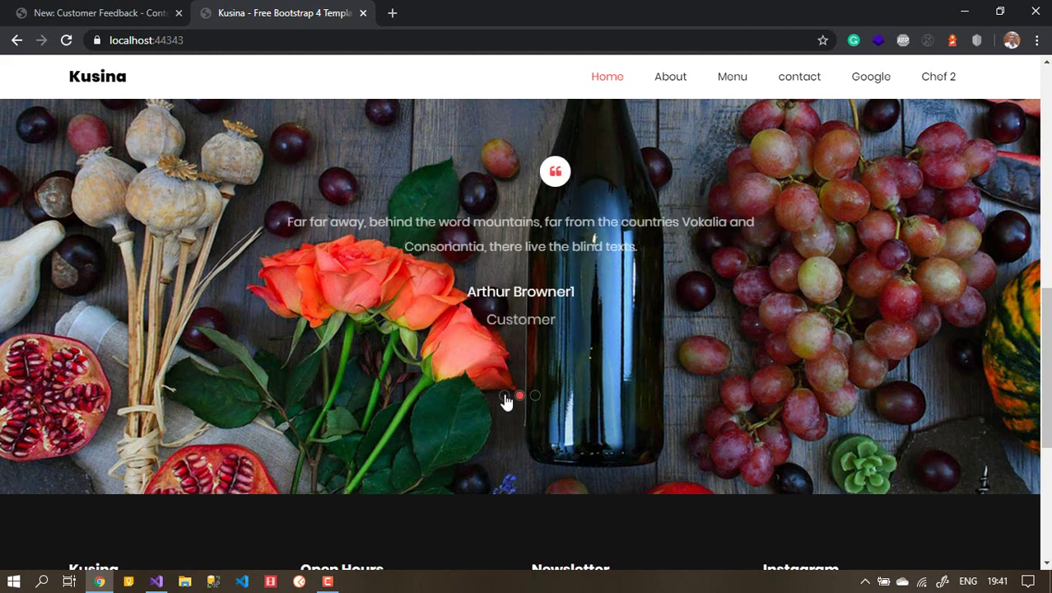
left_click(535, 395)
Compare the Feedbacks node with the site's testimonial slider and inspect the node's Number Of Feedback setting.
left_click(97, 13)
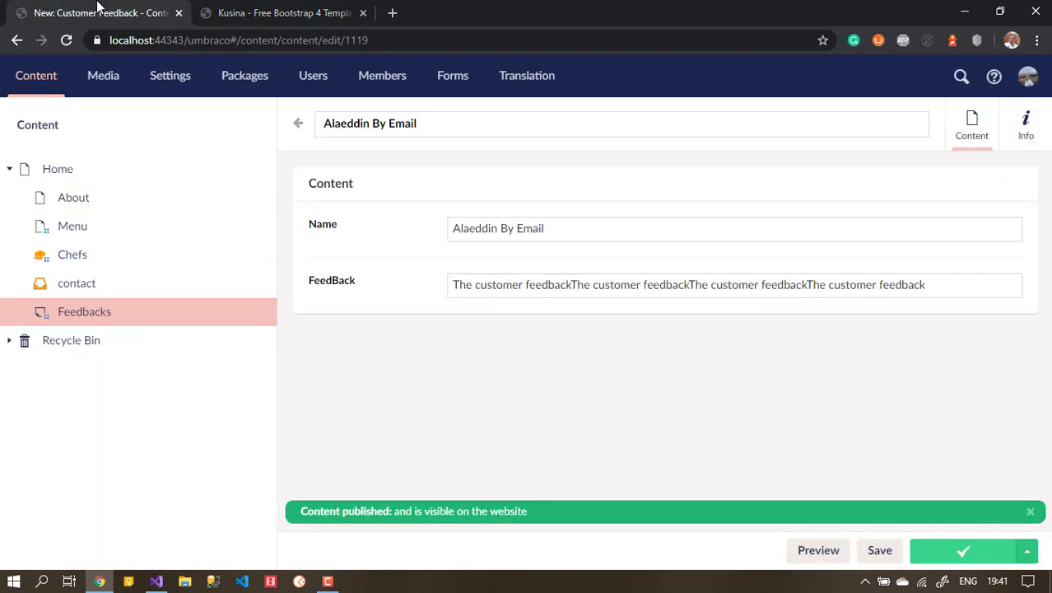
left_click(92, 314)
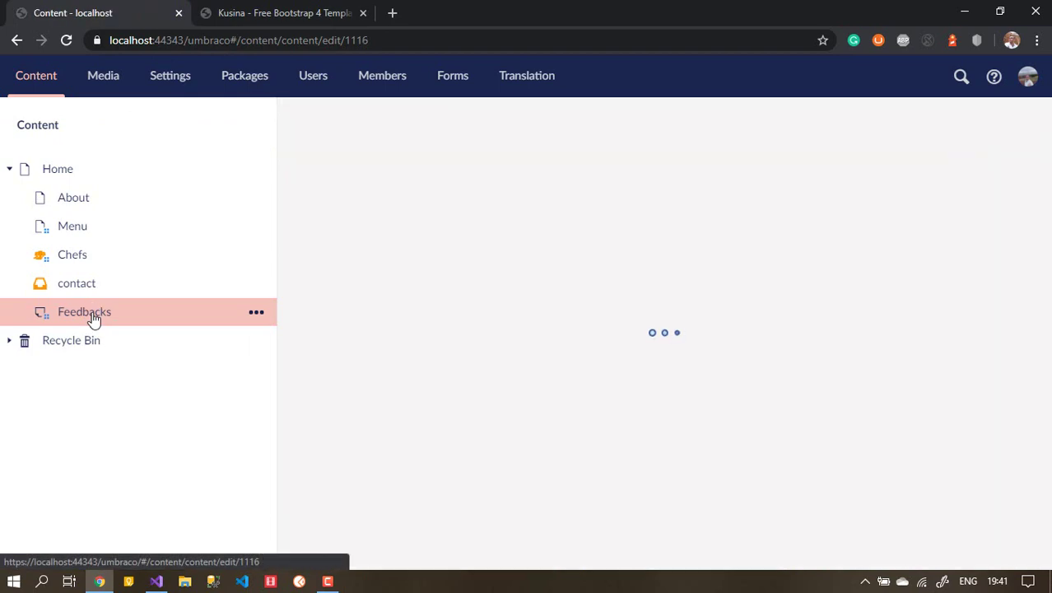
left_click(247, 11)
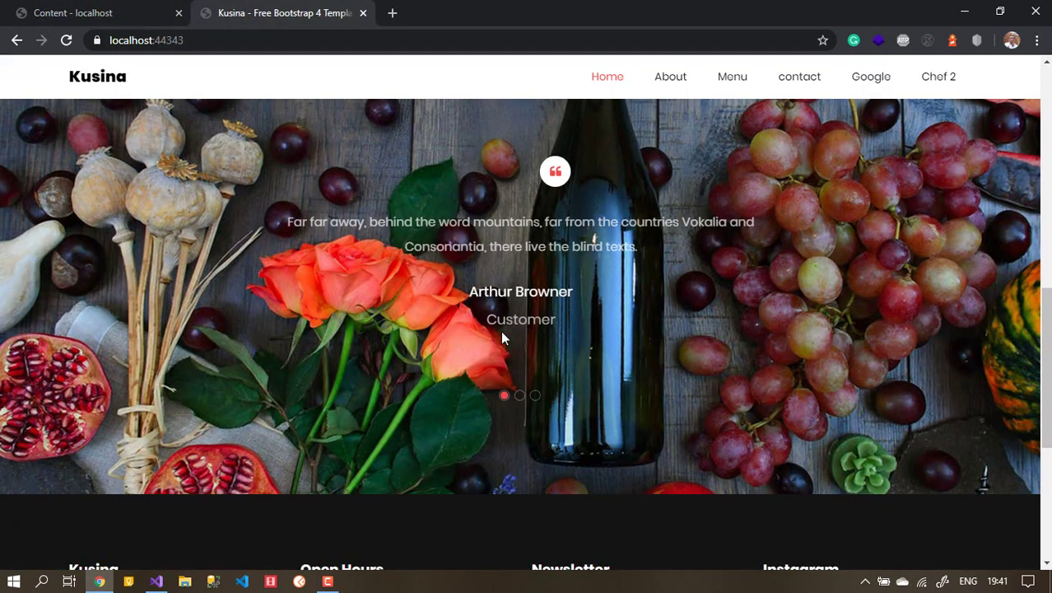
left_click(140, 15)
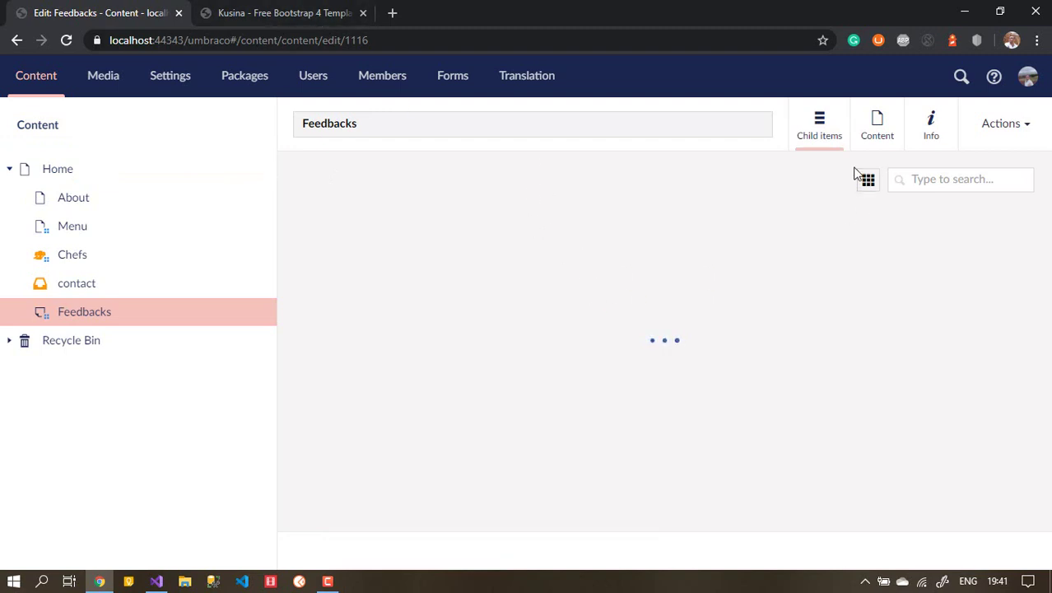
left_click(868, 132)
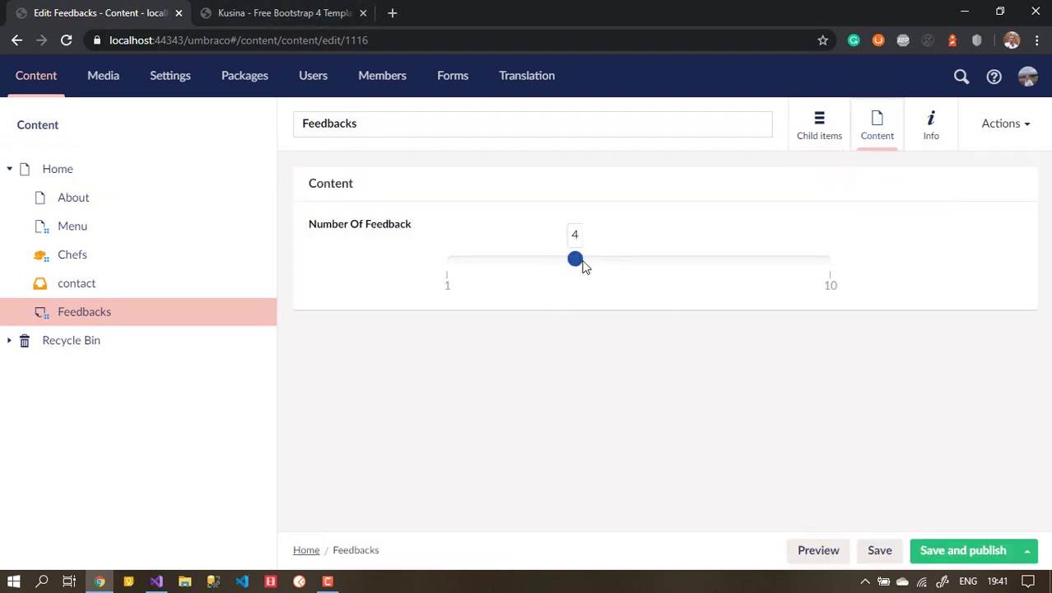
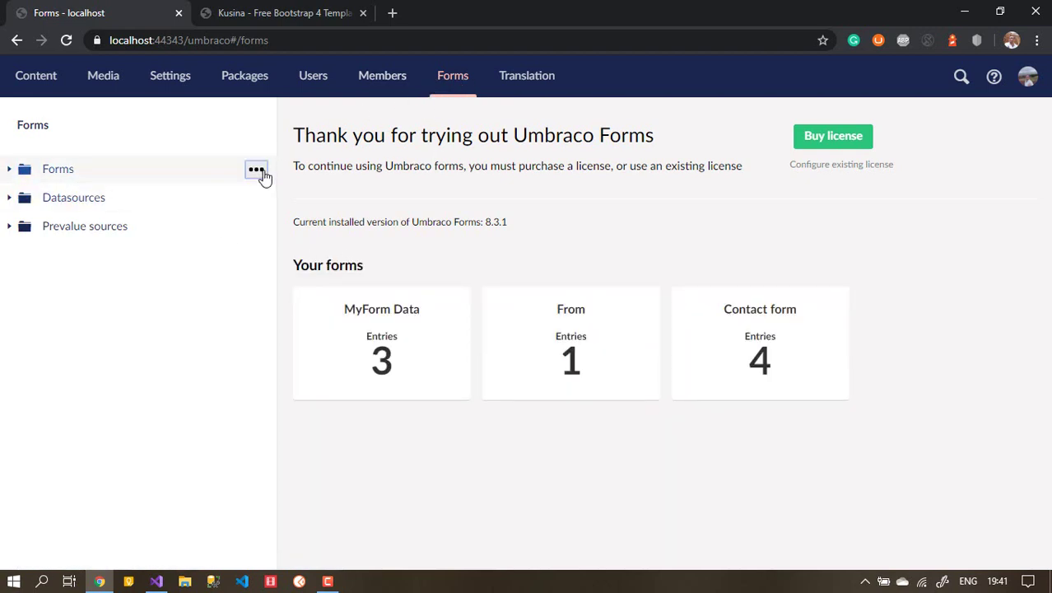
Create a new form named FeedbackForm and delete its default question about consent for storing submitted data.
left_click(367, 200)
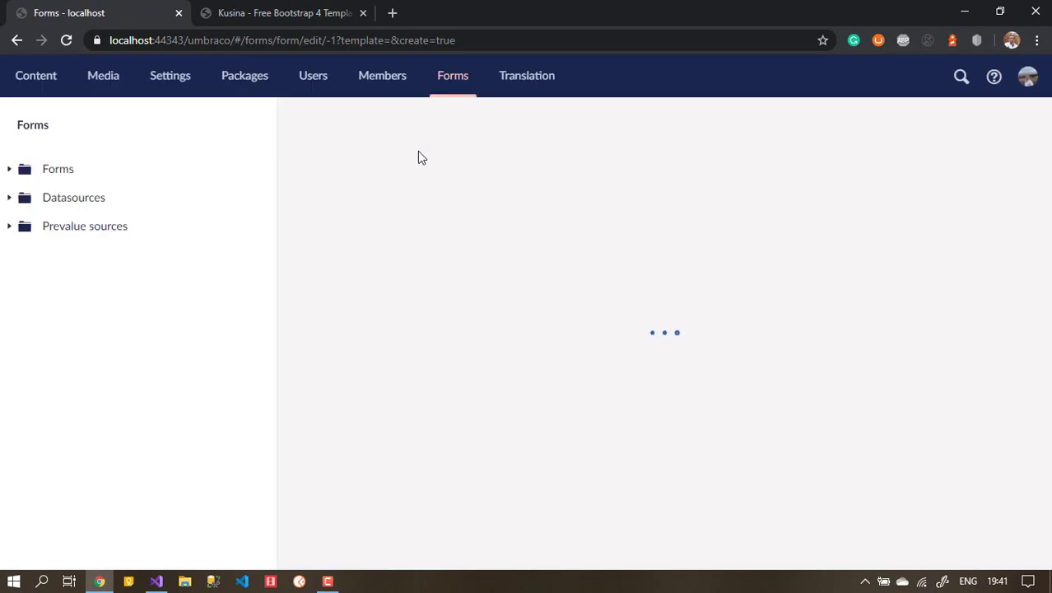
type("Fed")
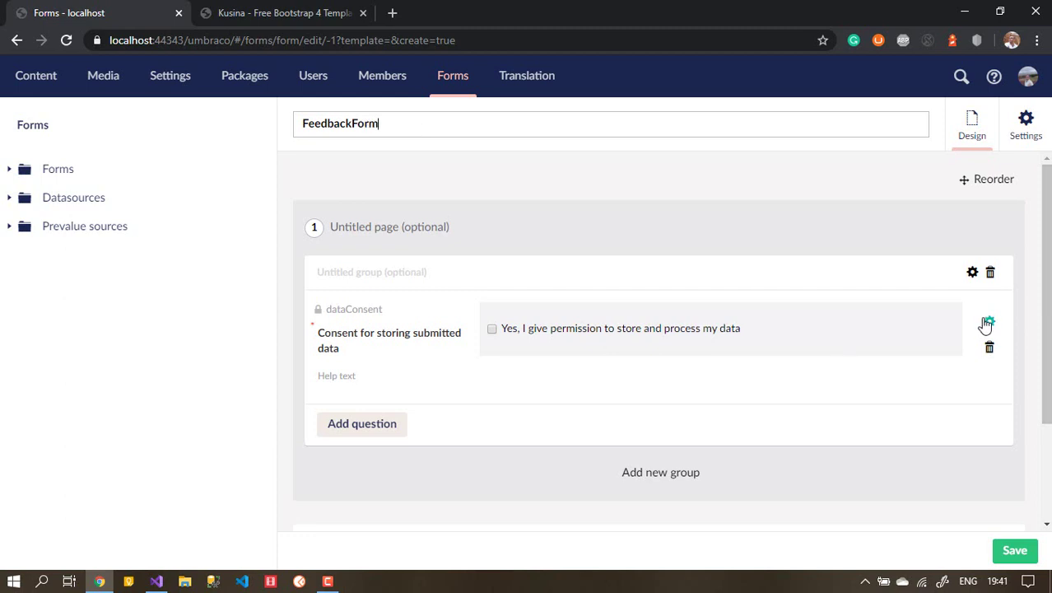
left_click(985, 353)
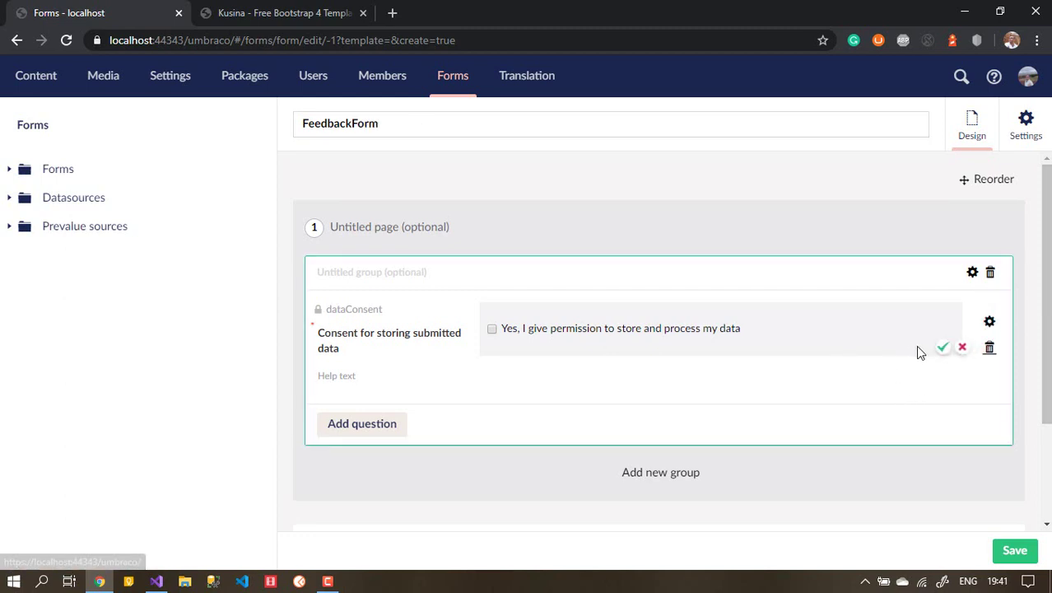
left_click(940, 348)
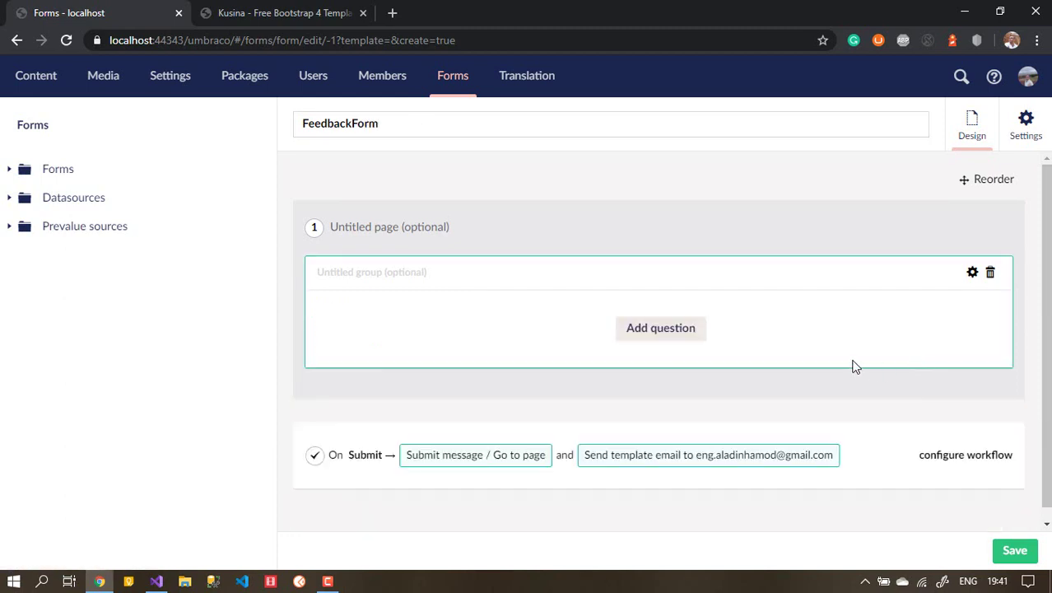
Add a "Customer Name" question with a single-line text answer to FeedbackForm.
left_click(670, 339)
type("Name")
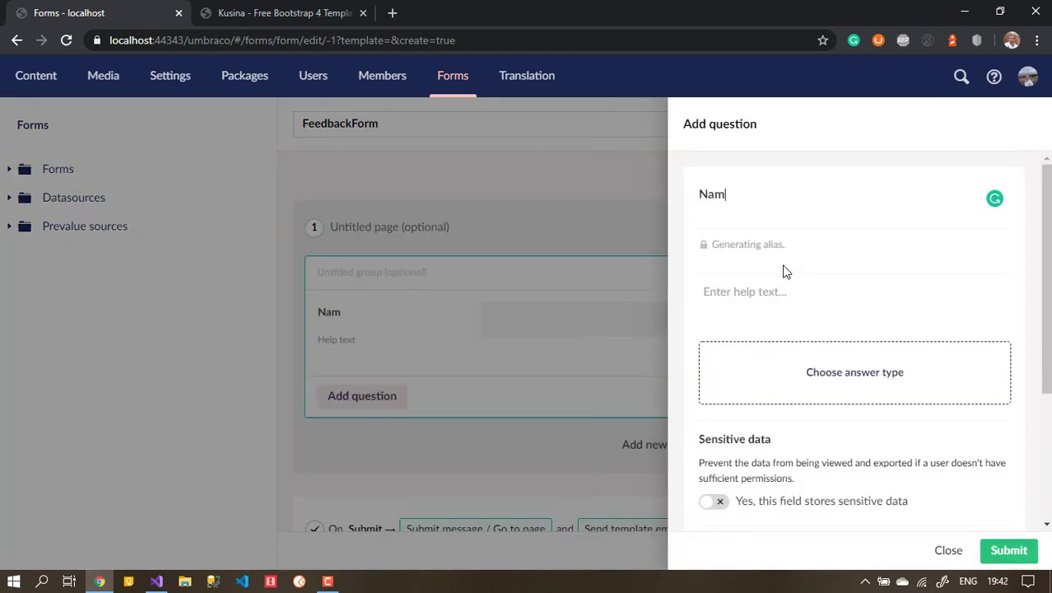
key("BackSpace")
key("BackSpace")
key("BackSpace")
key("BackSpace")
type("CustomerName")
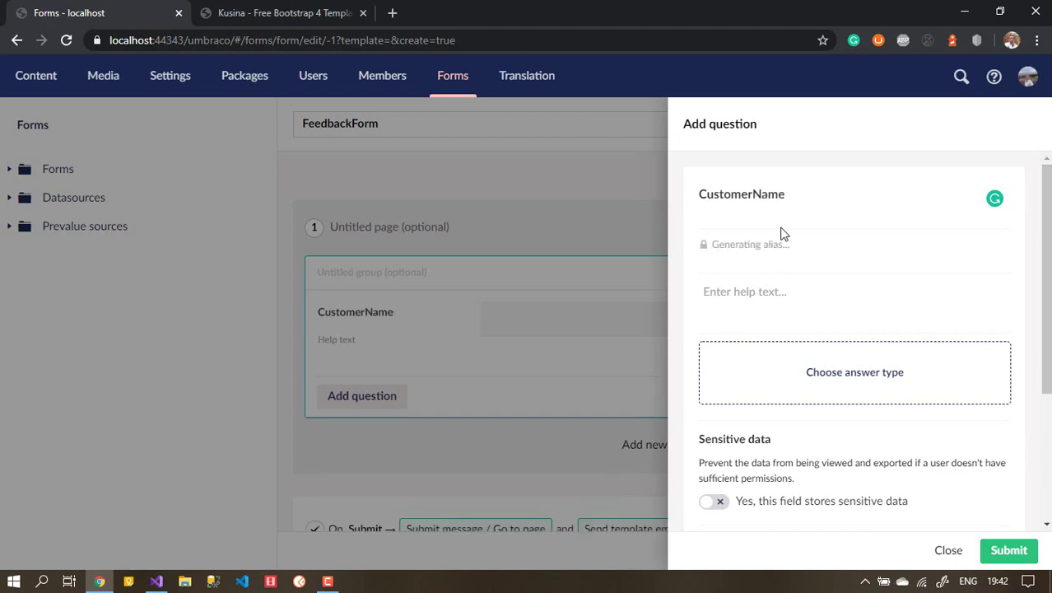
left_click(753, 195)
left_click(856, 374)
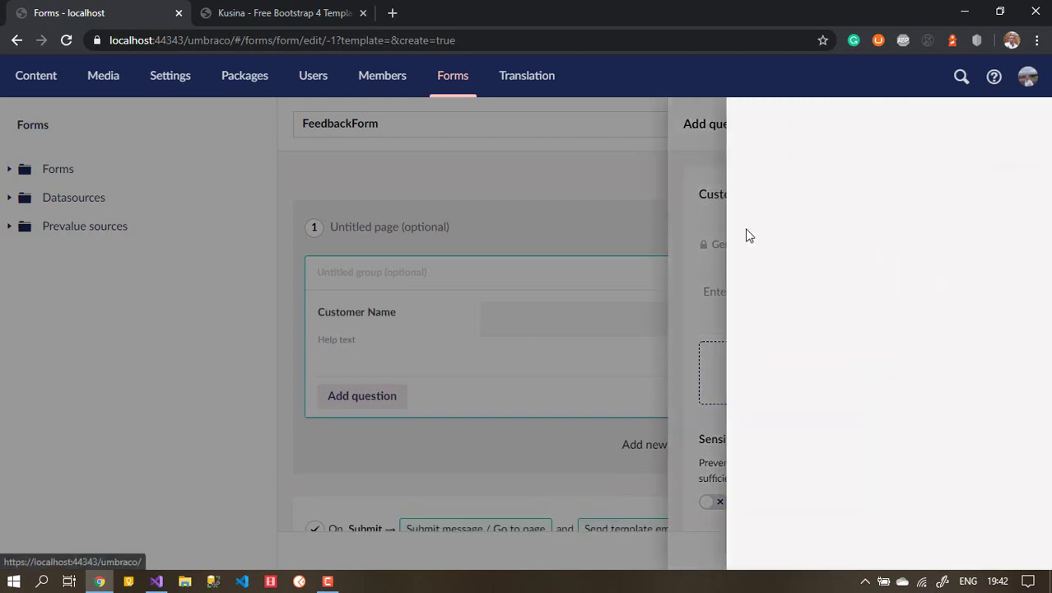
left_click(741, 335)
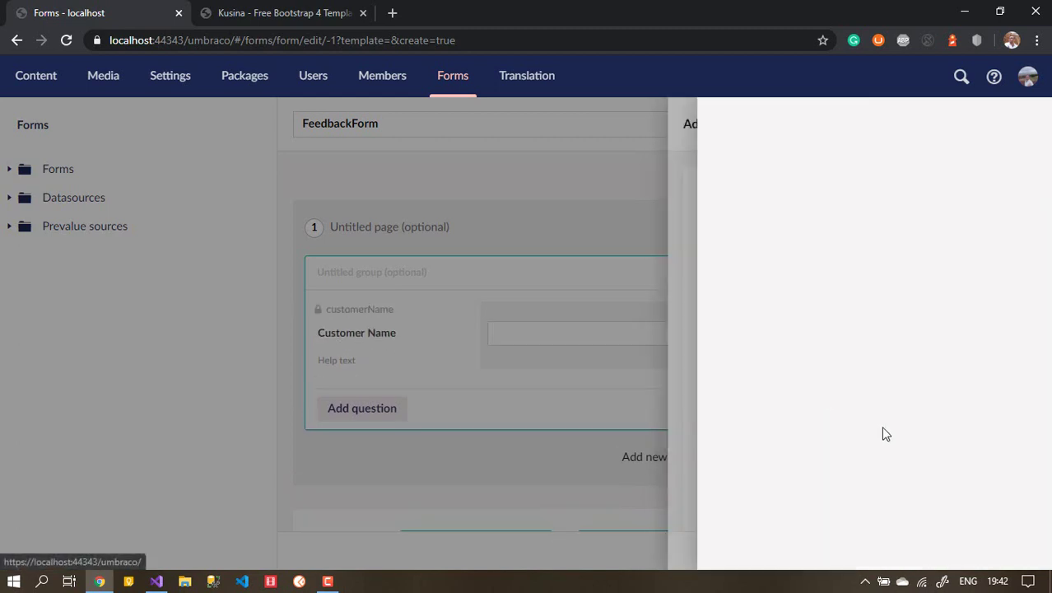
left_click(1005, 553)
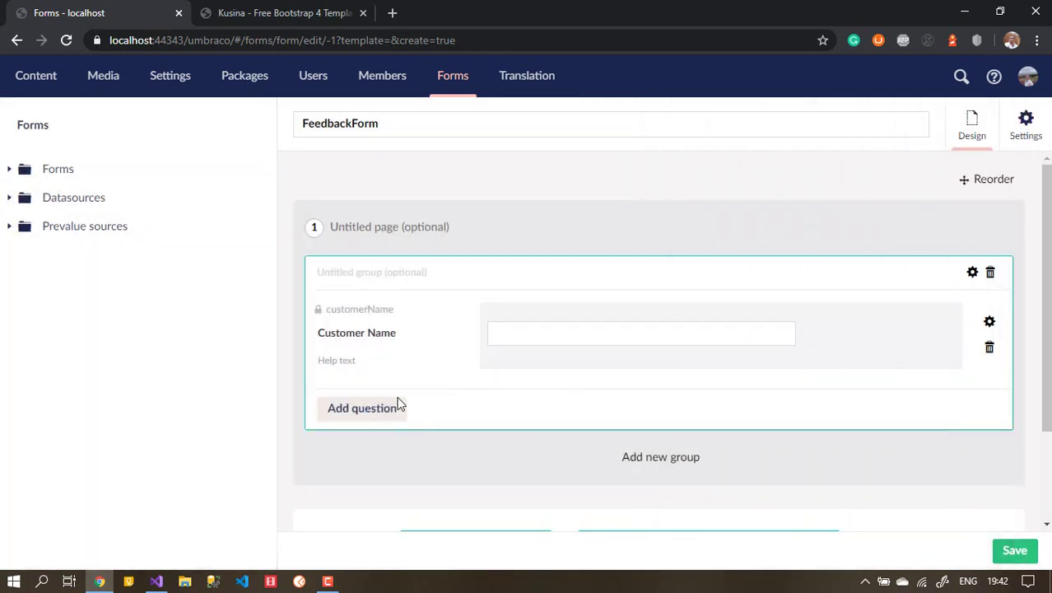
Add a "Customer feedback" question with a single-line text answer to FeedbackForm and save the form.
left_click(399, 405)
left_click(807, 224)
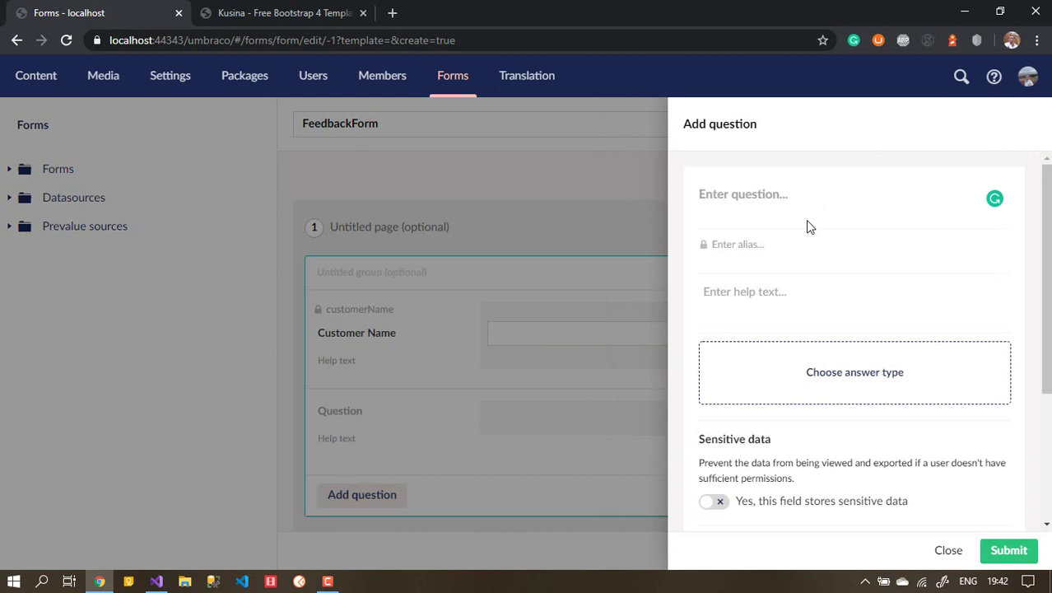
type("Customer fedb")
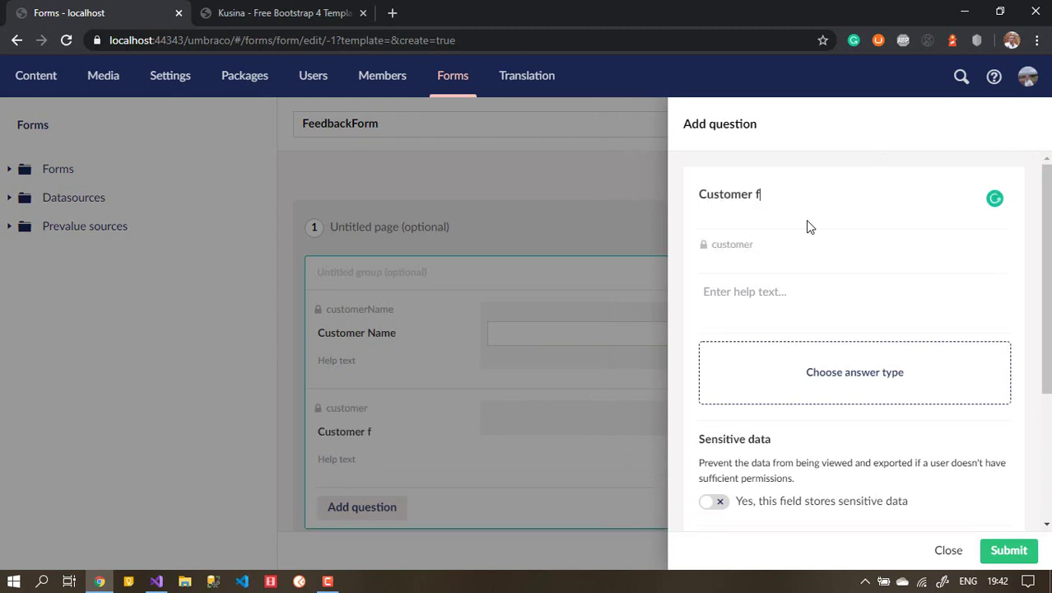
key("BackSpace")
key("BackSpace")
key("BackSpace")
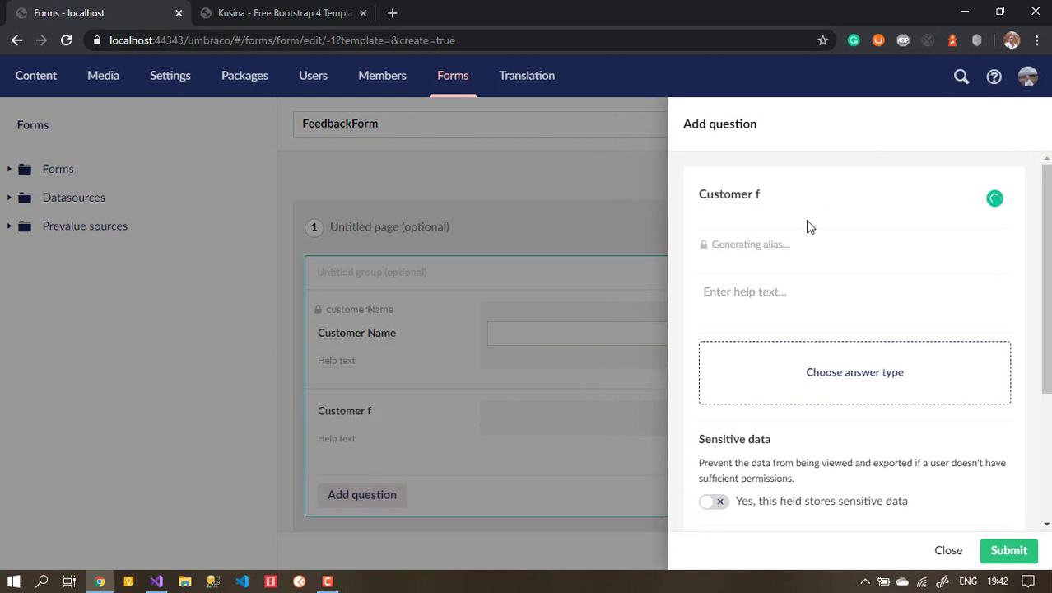
type("eedback")
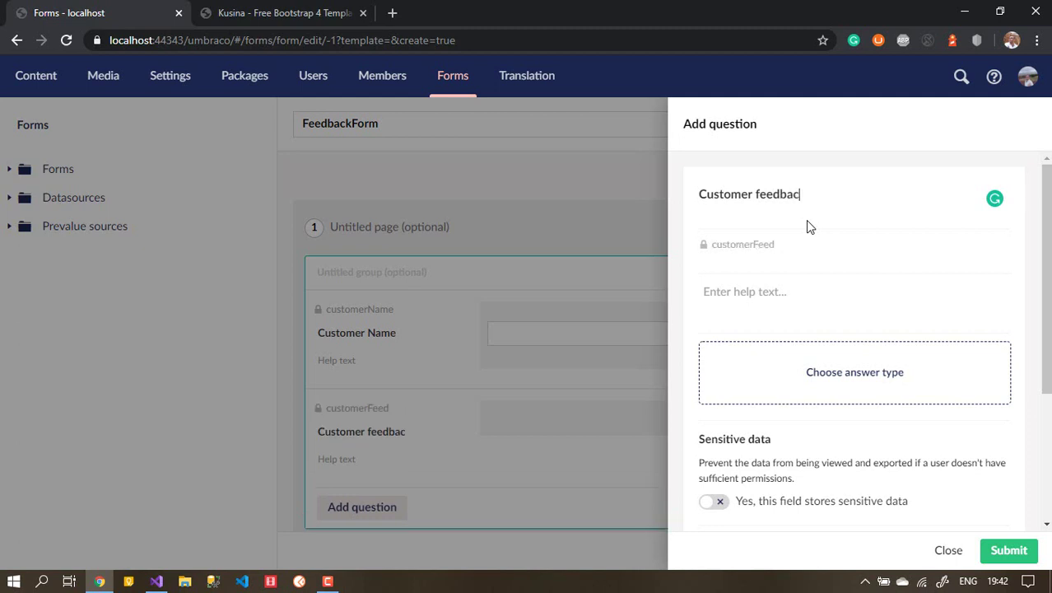
left_click(853, 395)
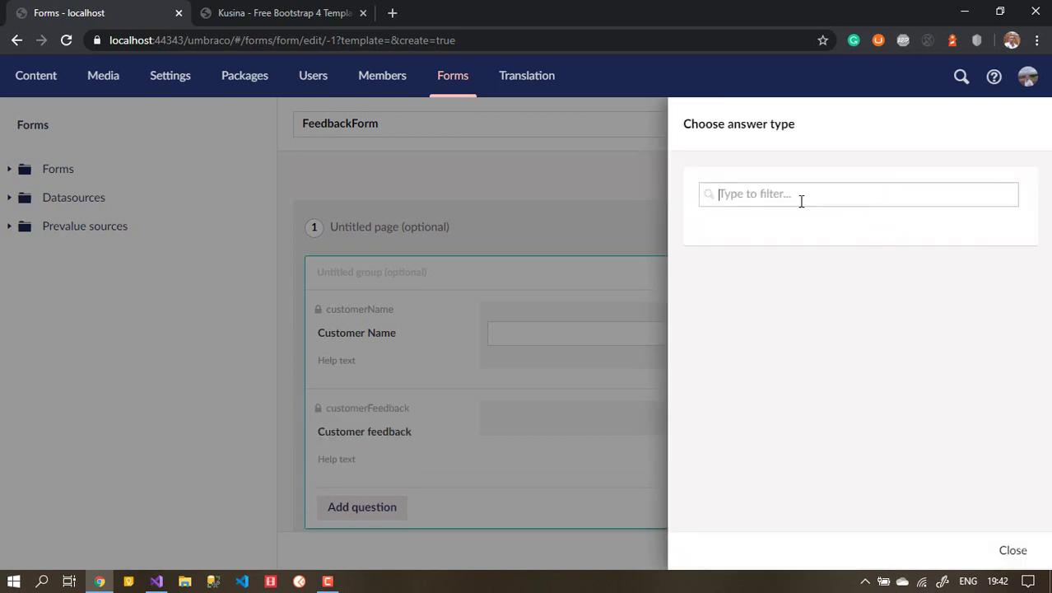
left_click(756, 352)
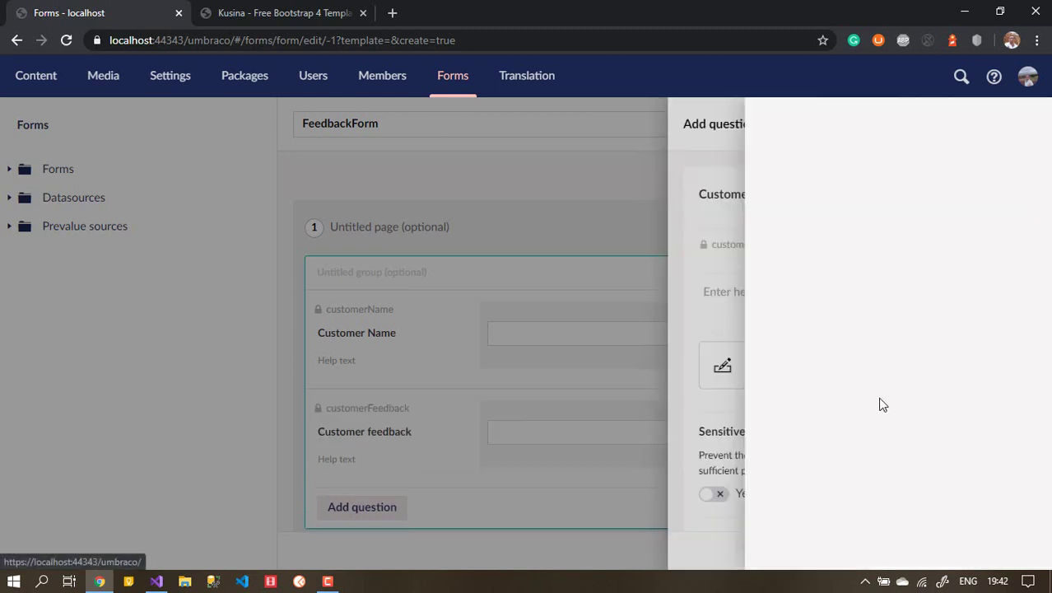
left_click(1007, 549)
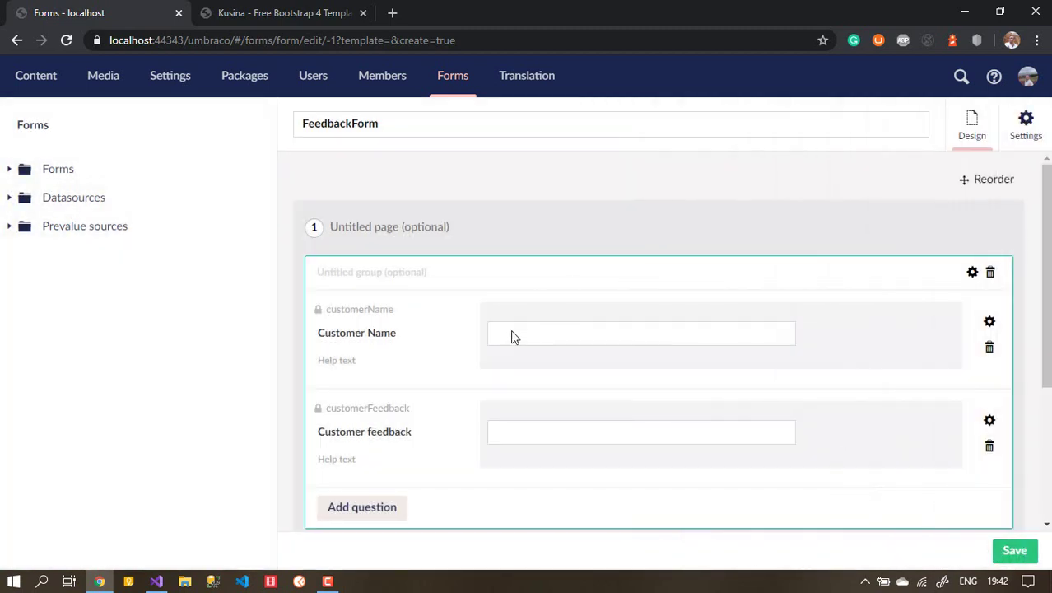
left_click(1015, 550)
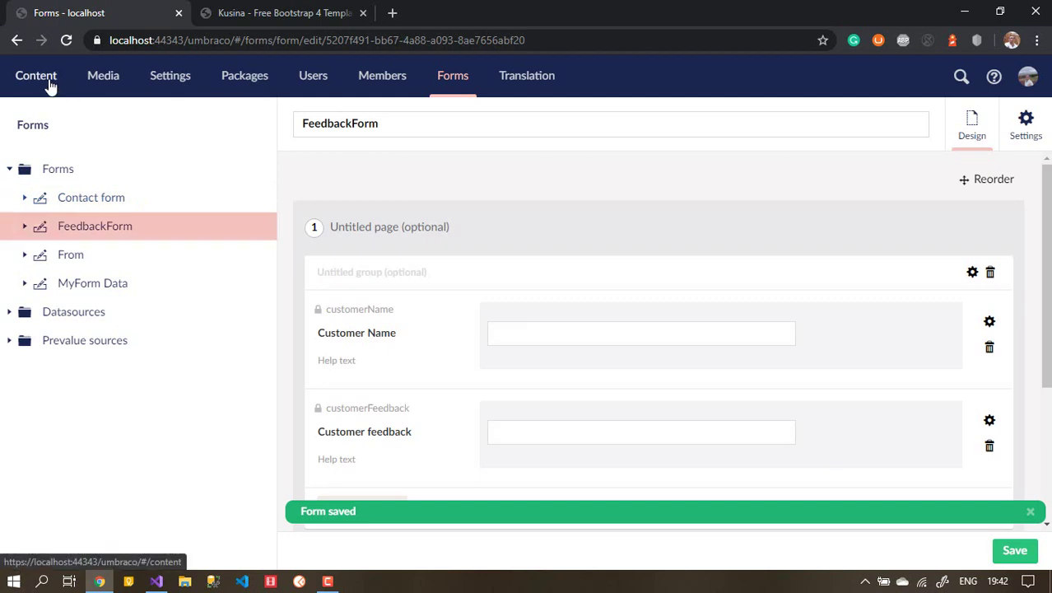
Open the About page's content and add a bold "Feedback:" line below the macros in About Content.
left_click(36, 76)
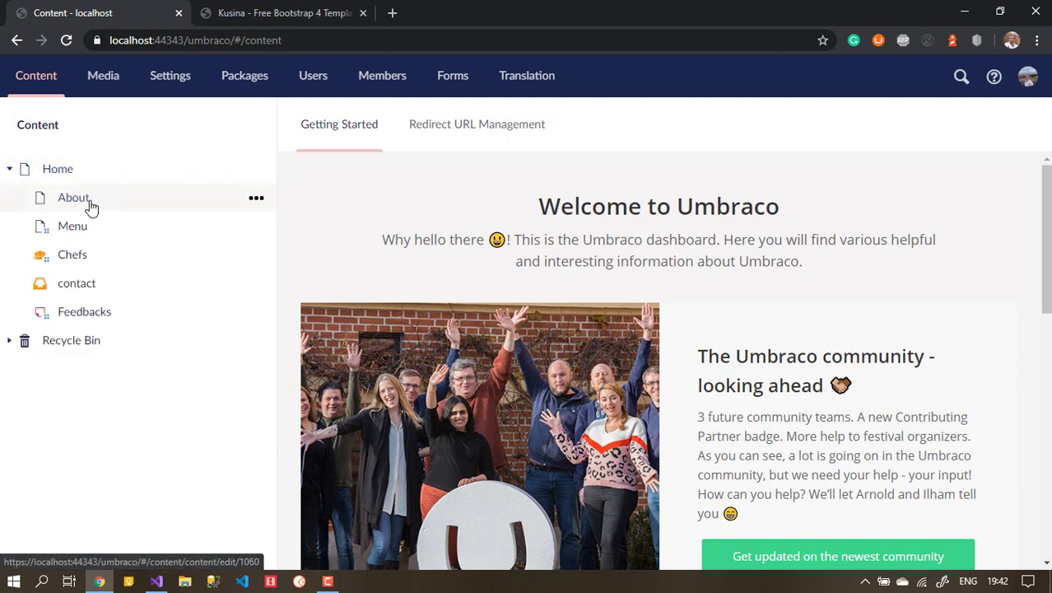
left_click(88, 201)
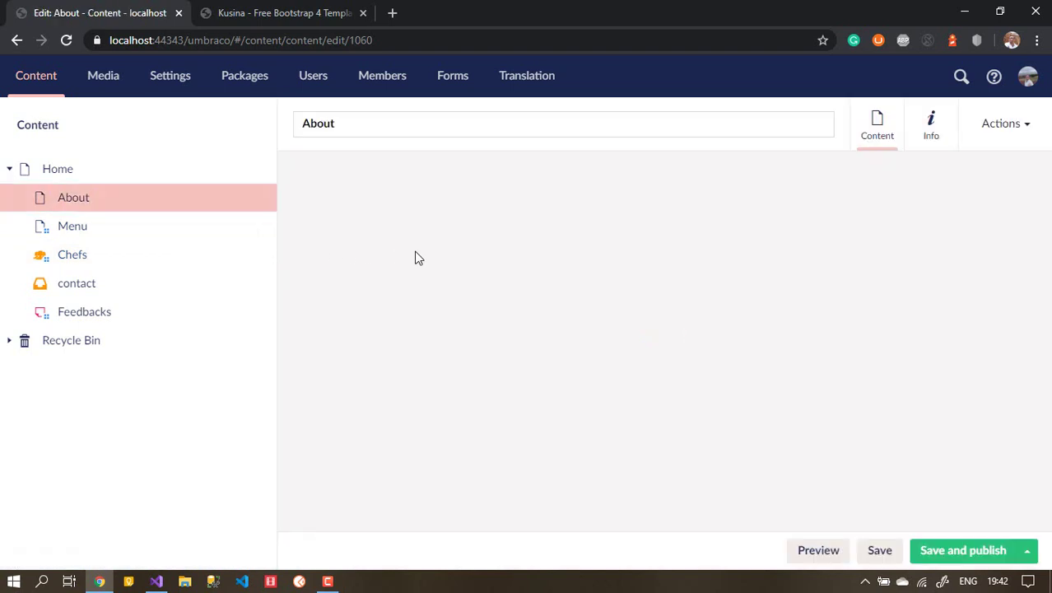
scroll(1044, 239, "down", 3)
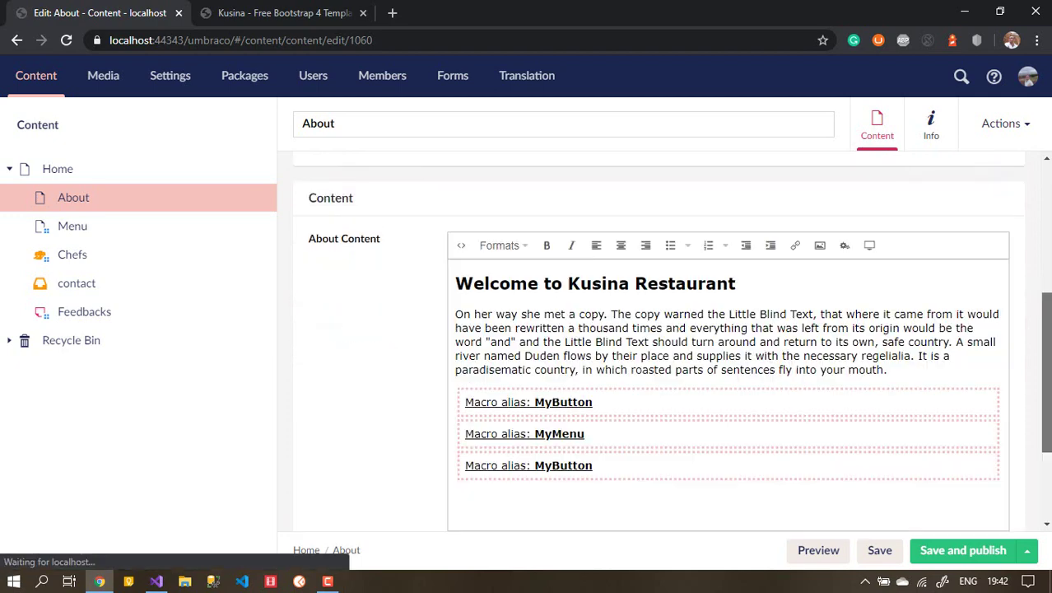
left_click_drag(1046, 355, 1047, 434)
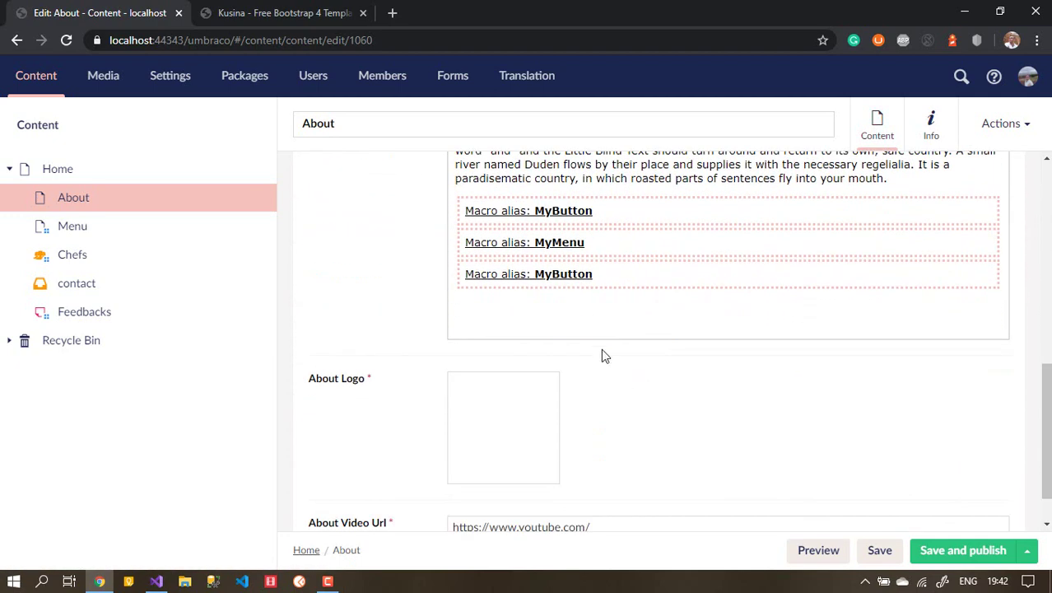
key("Return")
key("Return")
type("Fee")
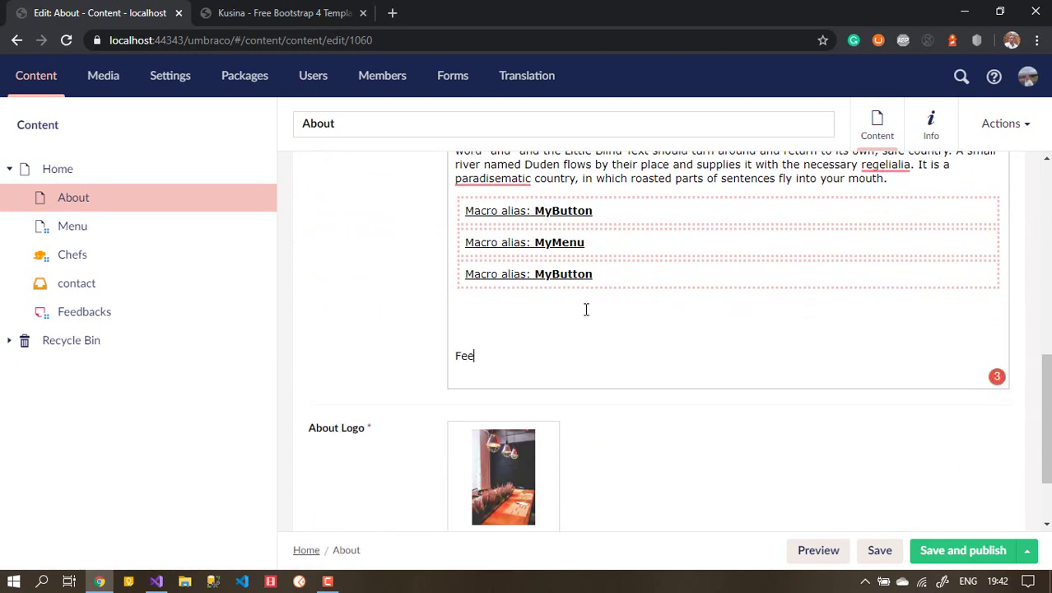
type("dback")
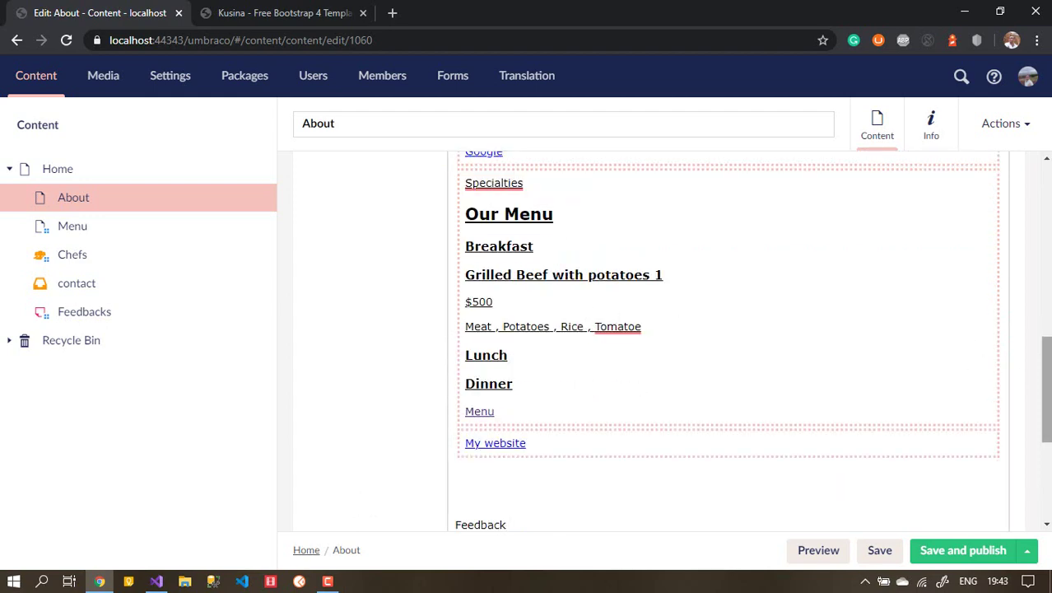
left_click_drag(1046, 387, 1046, 443)
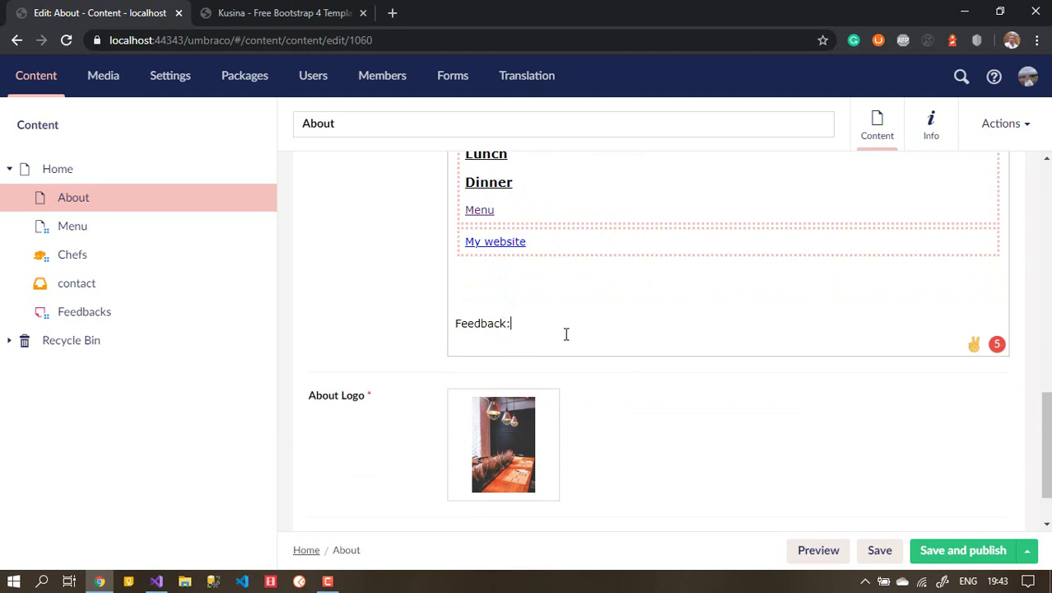
type("k:")
key("Return")
left_click_drag(396, 321, 829, 329)
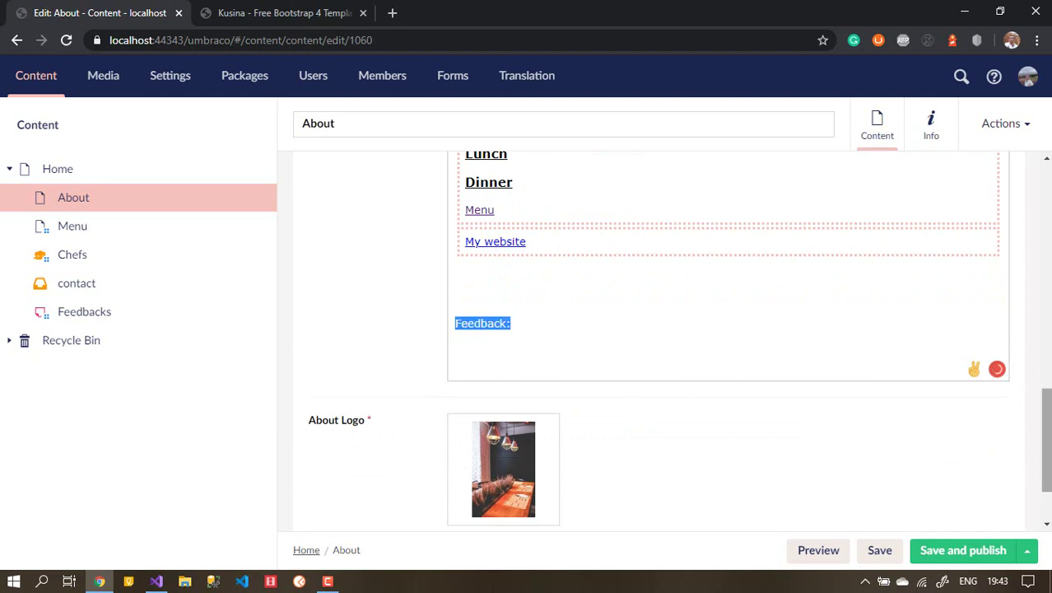
left_click_drag(1046, 436, 1046, 293)
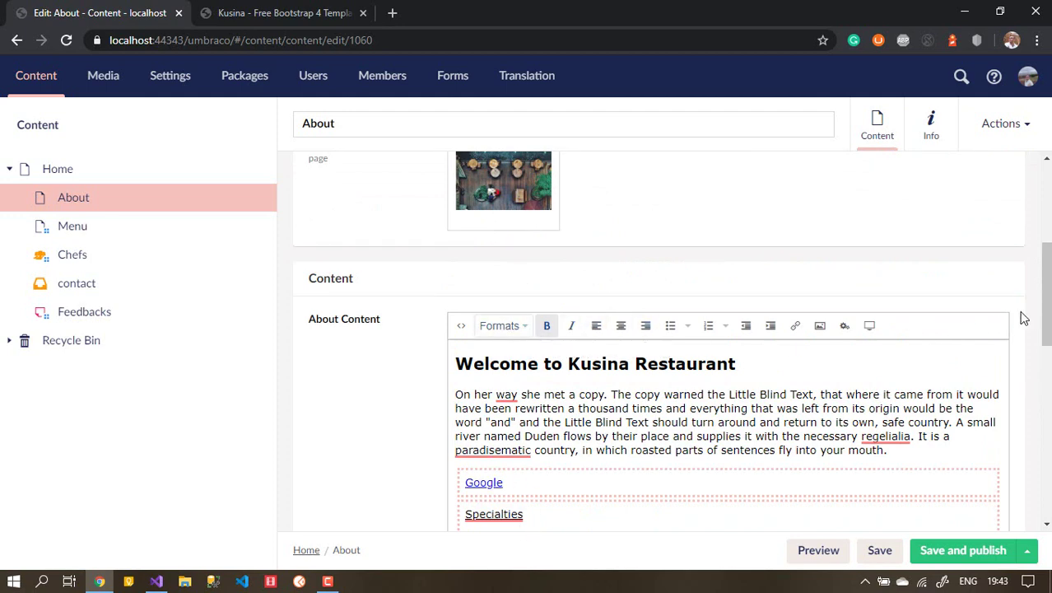
Insert the Insert Form with Theme macro below the Feedback: line using FeedbackForm and the bootstrap3-horizontal theme, and publish the About page.
left_click_drag(1046, 313, 959, 287)
left_click(569, 385)
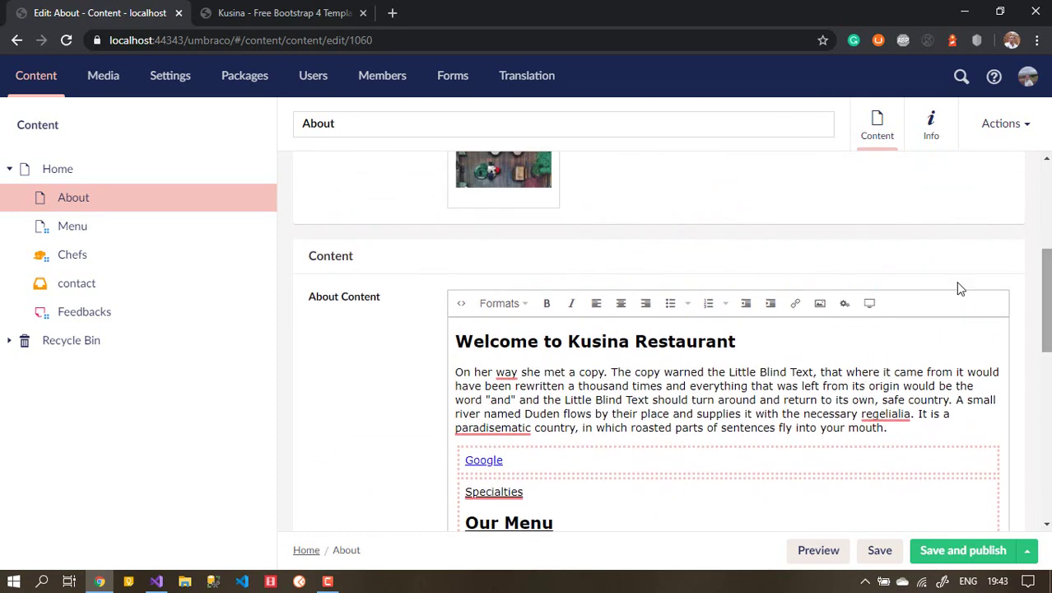
left_click(843, 304)
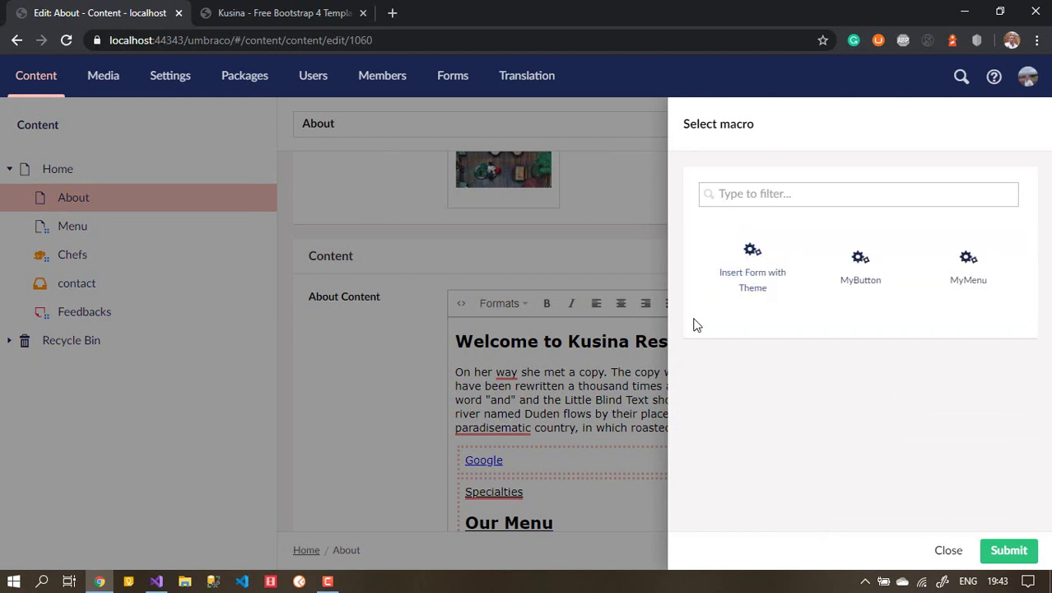
left_click(798, 290)
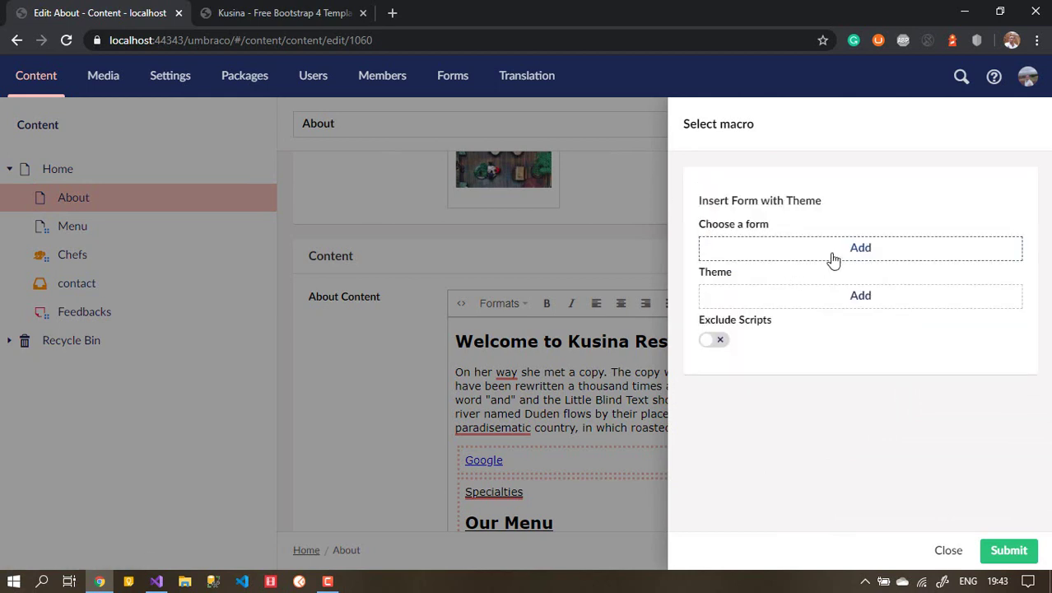
left_click(877, 255)
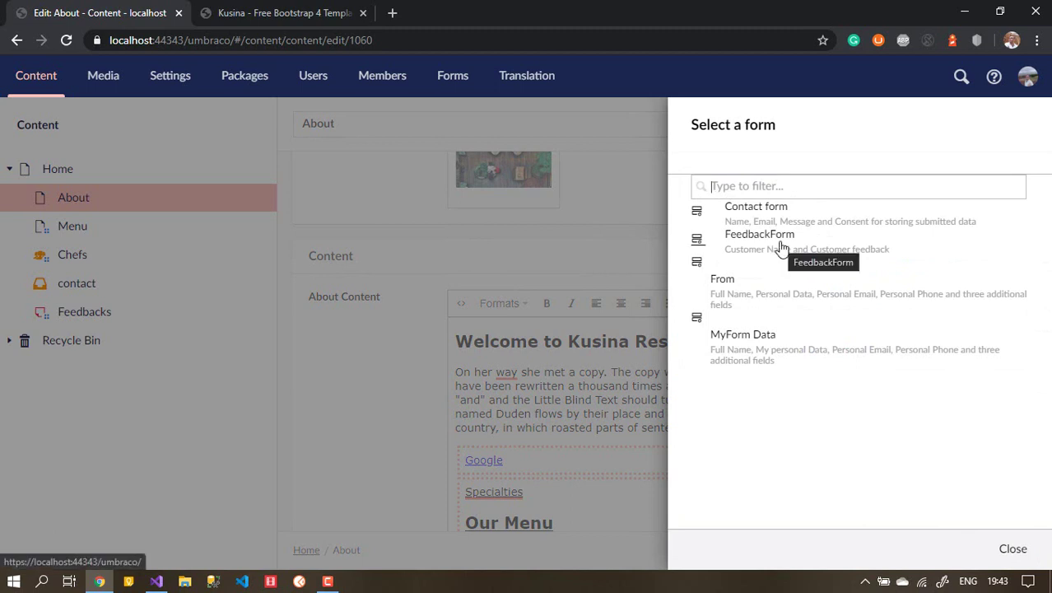
left_click(781, 245)
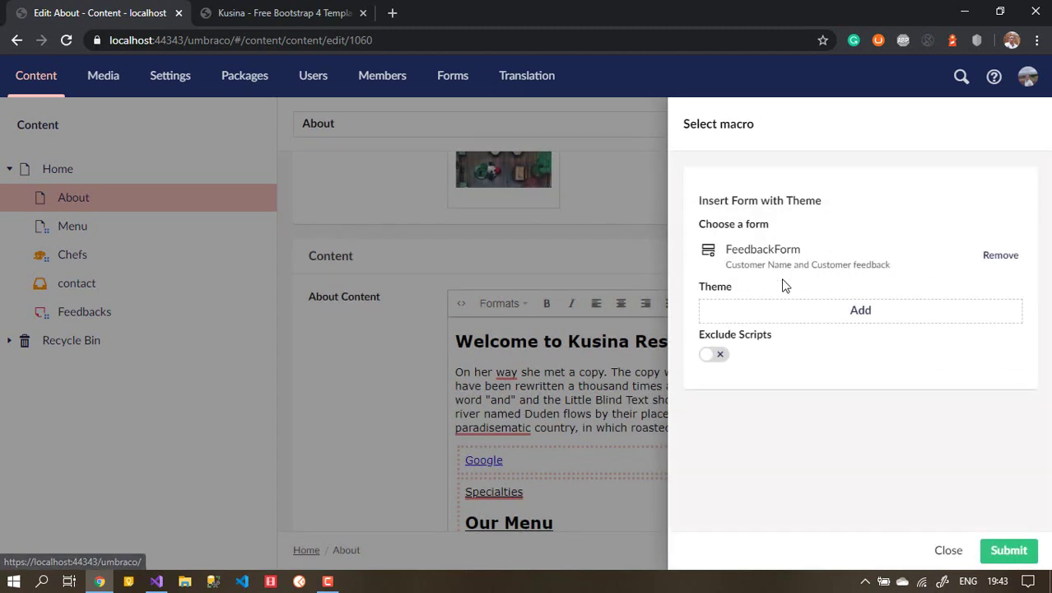
left_click(855, 312)
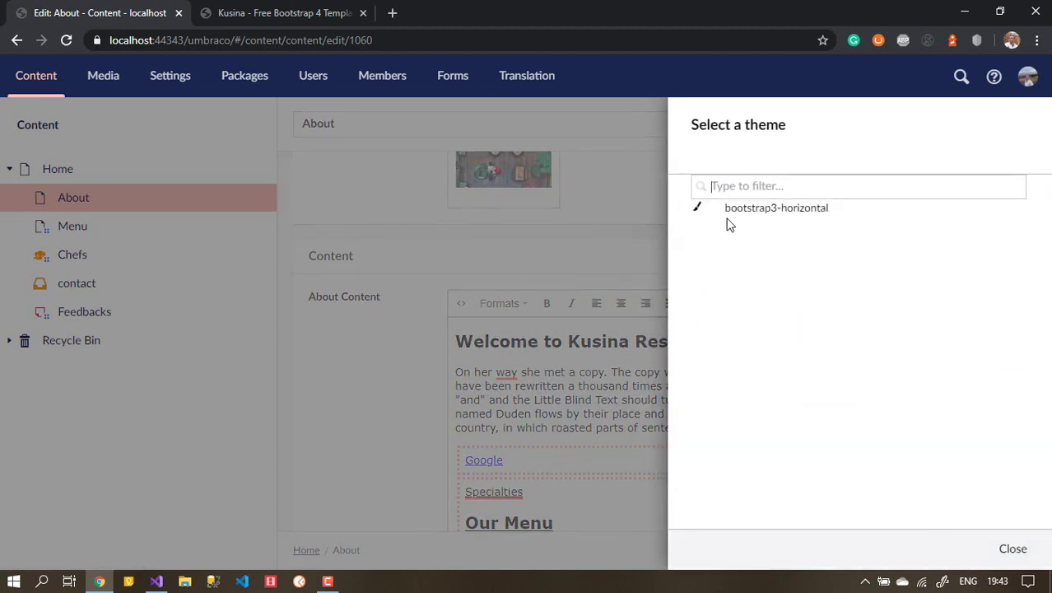
left_click(731, 211)
left_click(998, 554)
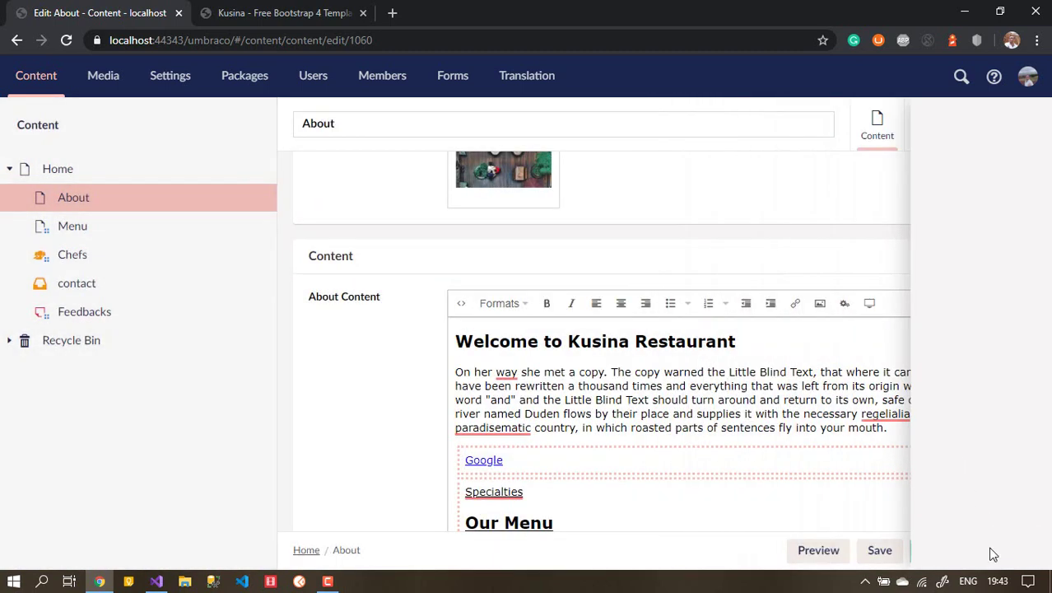
left_click(961, 555)
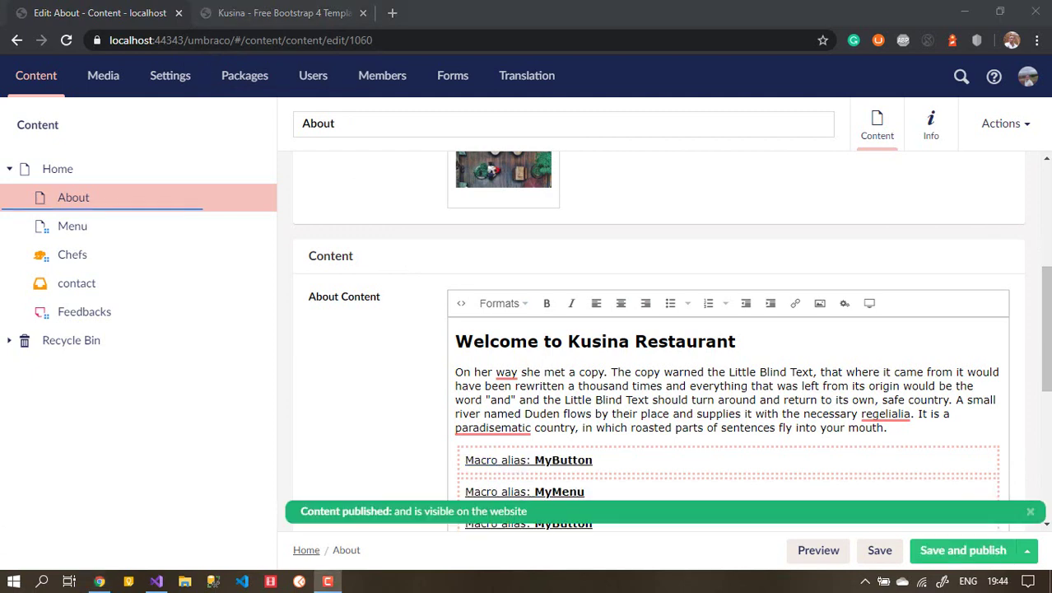
Open the About page on the Kusina site and check the feedback form embedded below the menu section.
left_click(328, 13)
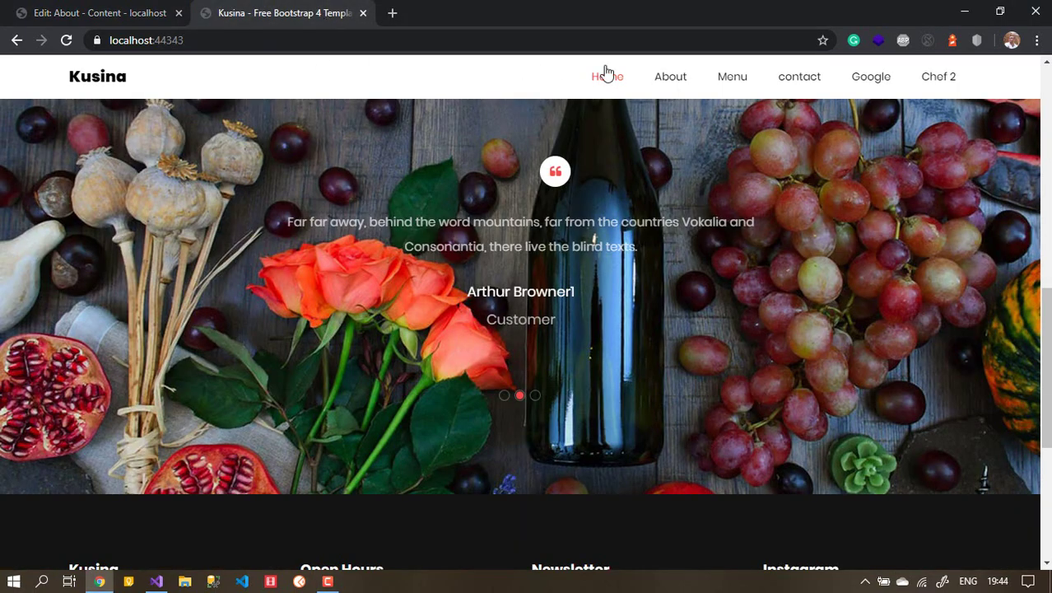
left_click(666, 78)
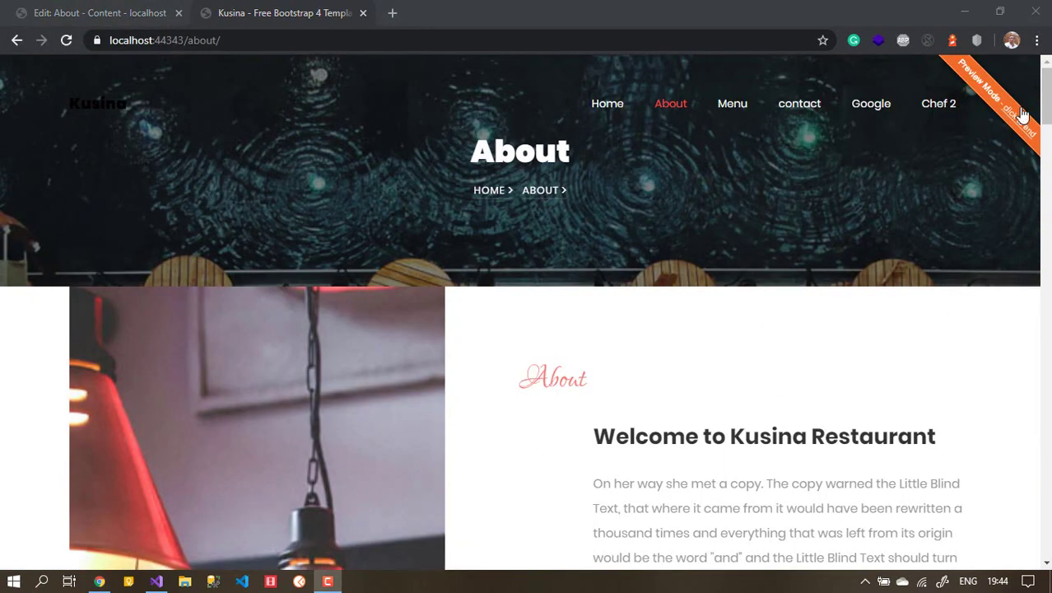
scroll(1046, 97, "down", 13)
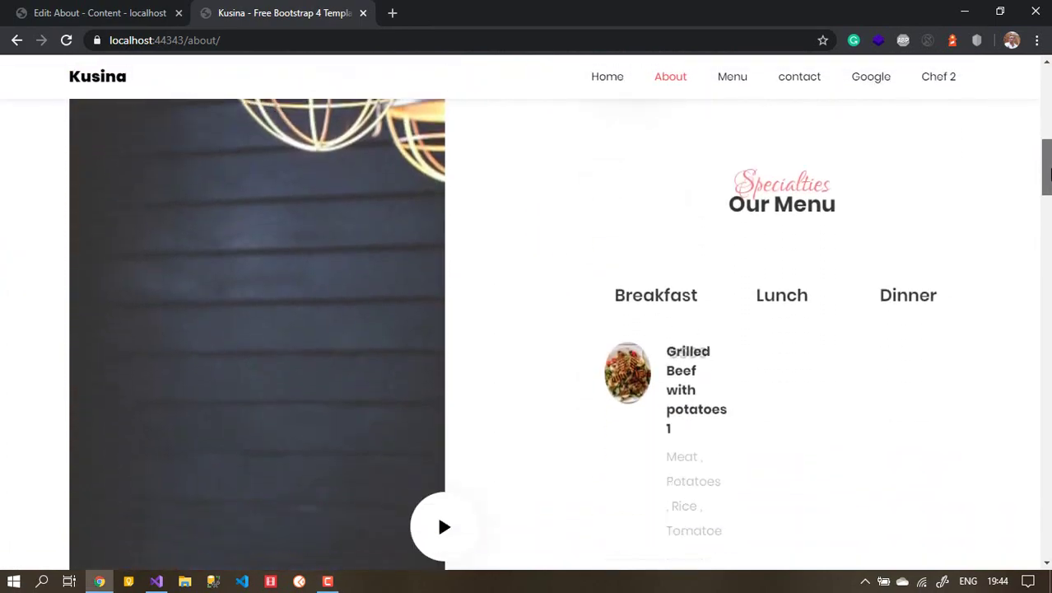
scroll(559, 334, "down", 4)
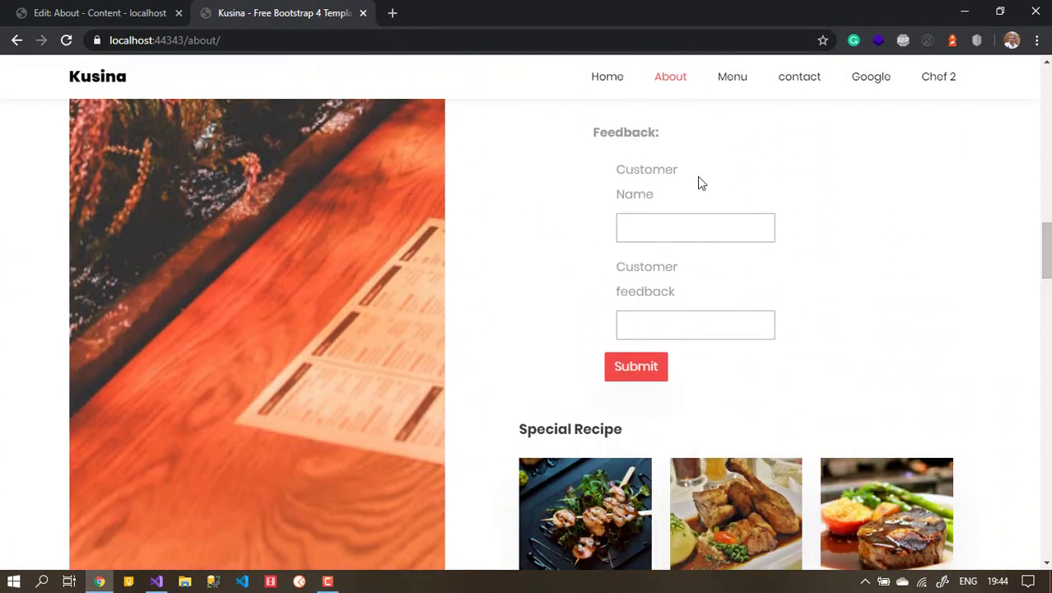
Fill in the feedback form's Customer Name with the customer's first name followed by "from About page".
left_click(677, 222)
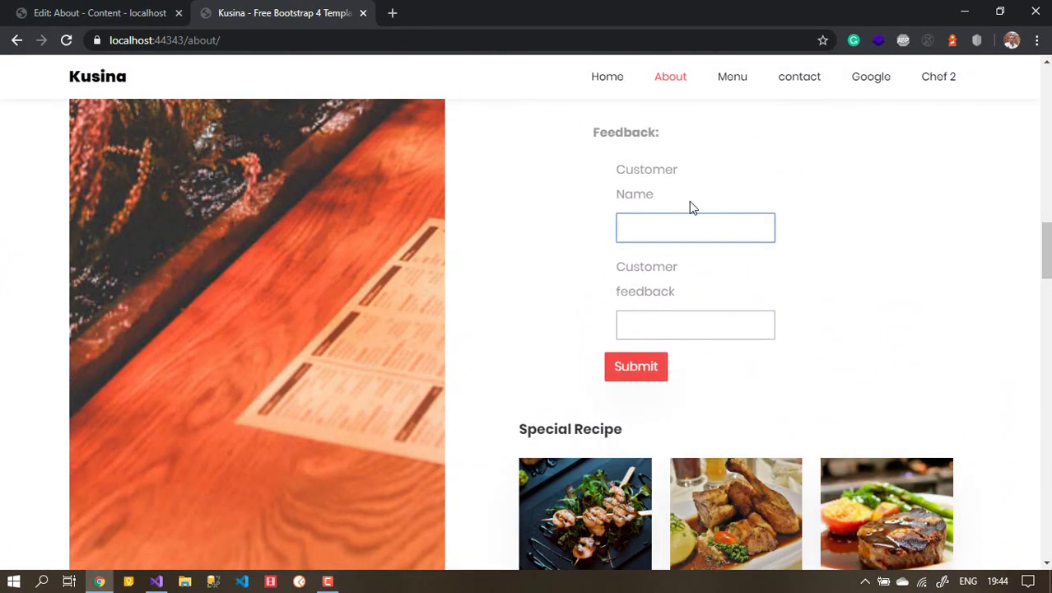
type("Alaeddin from front")
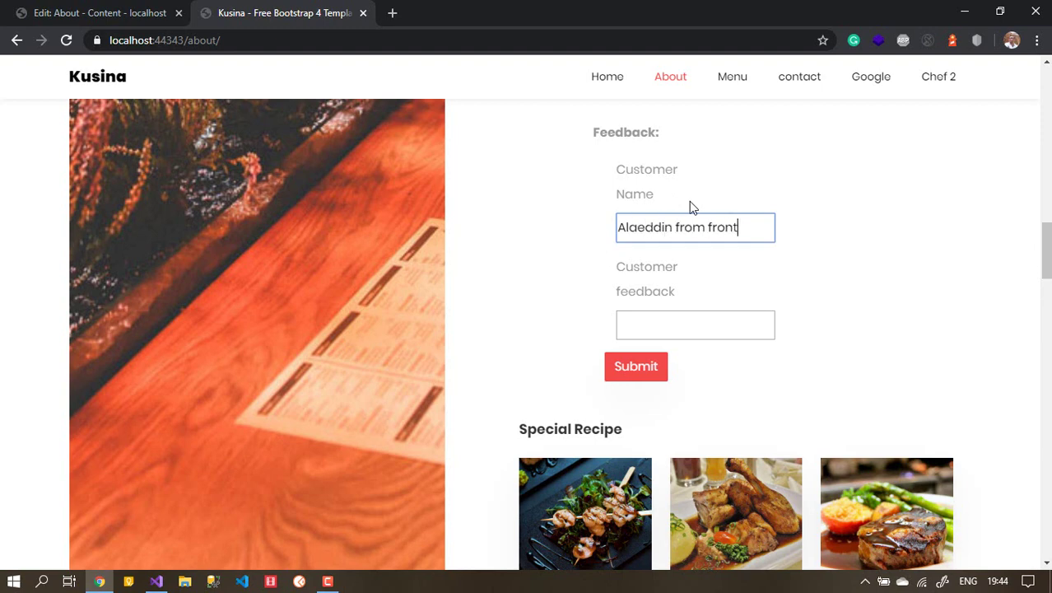
key("BackSpace")
key("BackSpace")
key("BackSpace")
key("BackSpace")
type("Abu")
key("BackSpace")
type("out page")
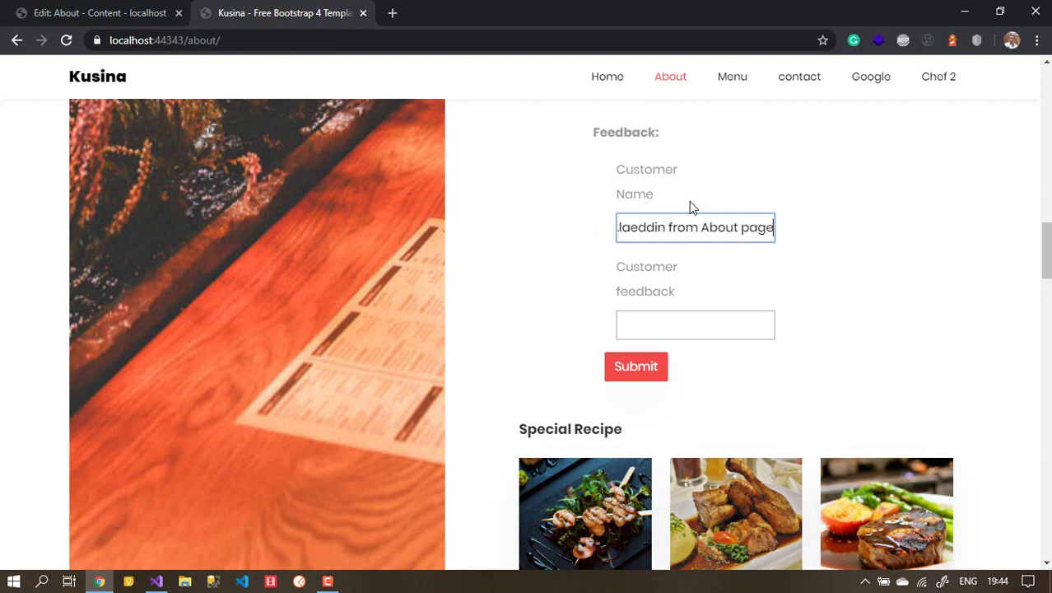
Fill in the Customer feedback field with "About" repeated several times, submit the feedback form, and check the page's response below Feedback:.
left_click(700, 329)
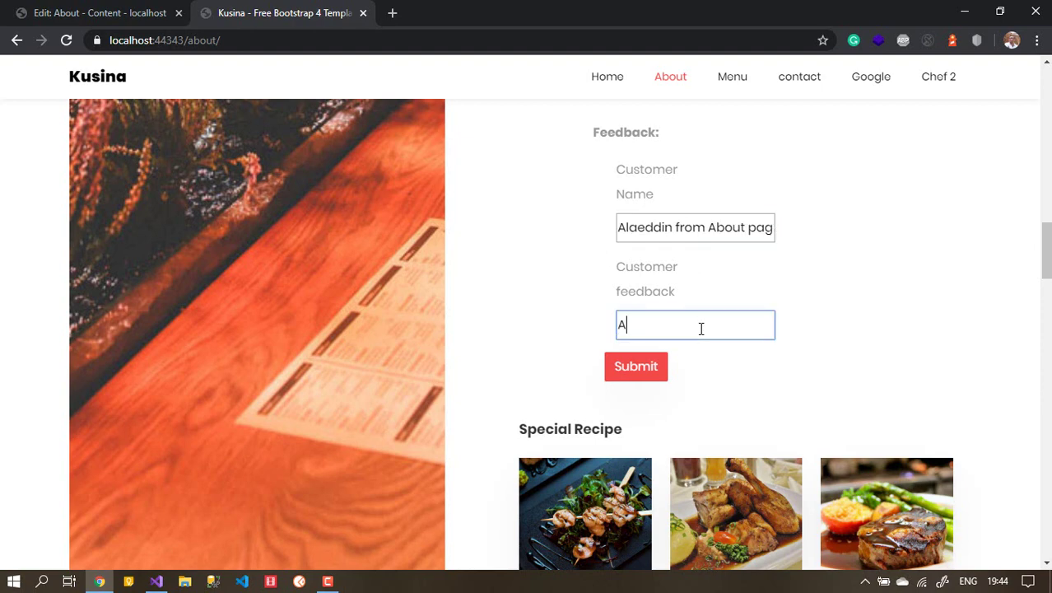
type("About")
key("ctrl+a")
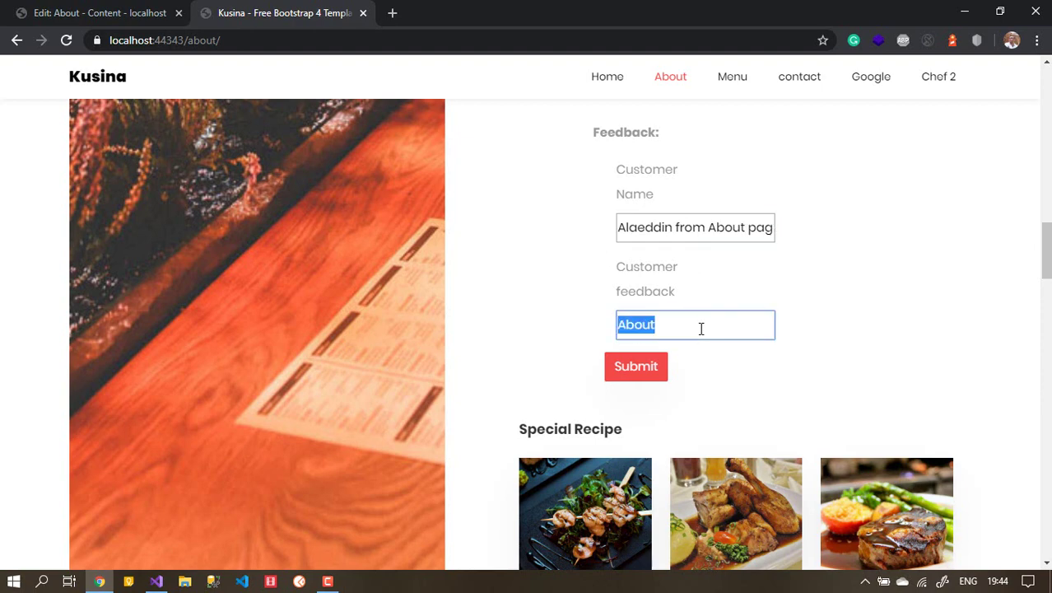
type("About")
key("ctrl+v")
key("ctrl+v")
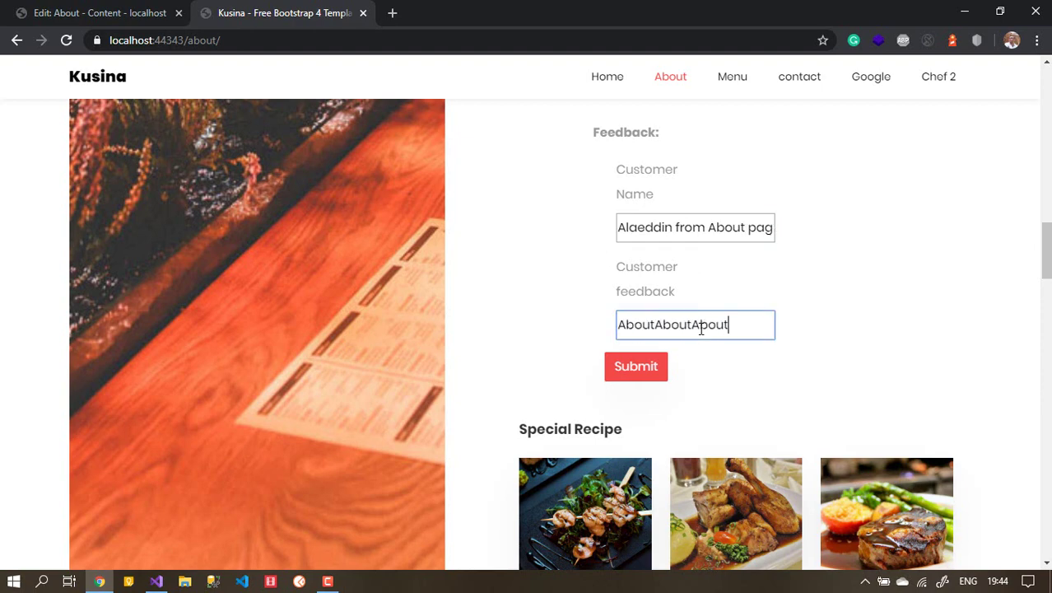
key("ctrl+v")
key("ctrl+v")
left_click(643, 366)
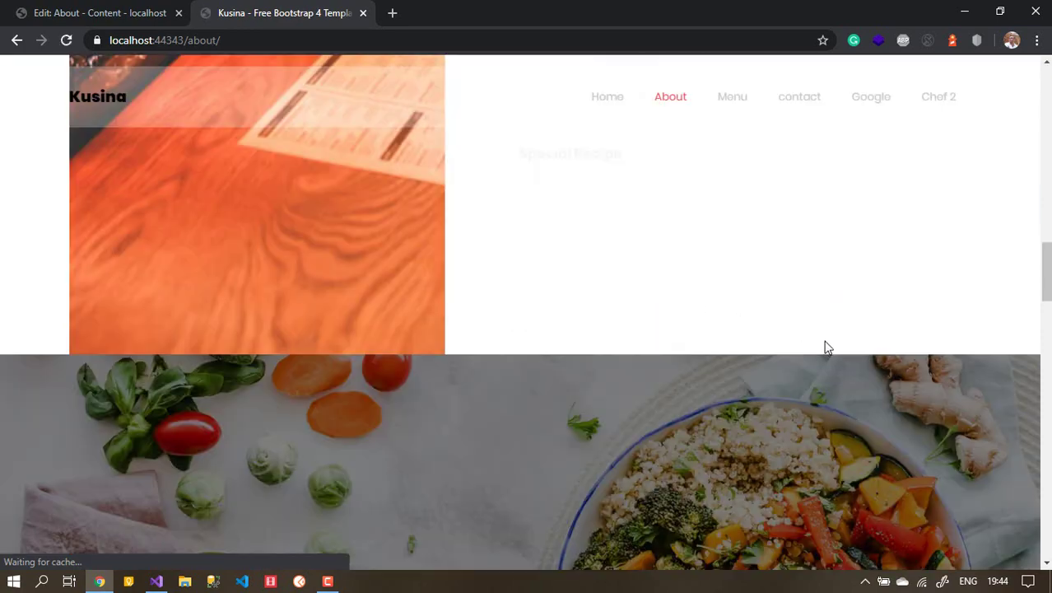
scroll(647, 364, "up", 4)
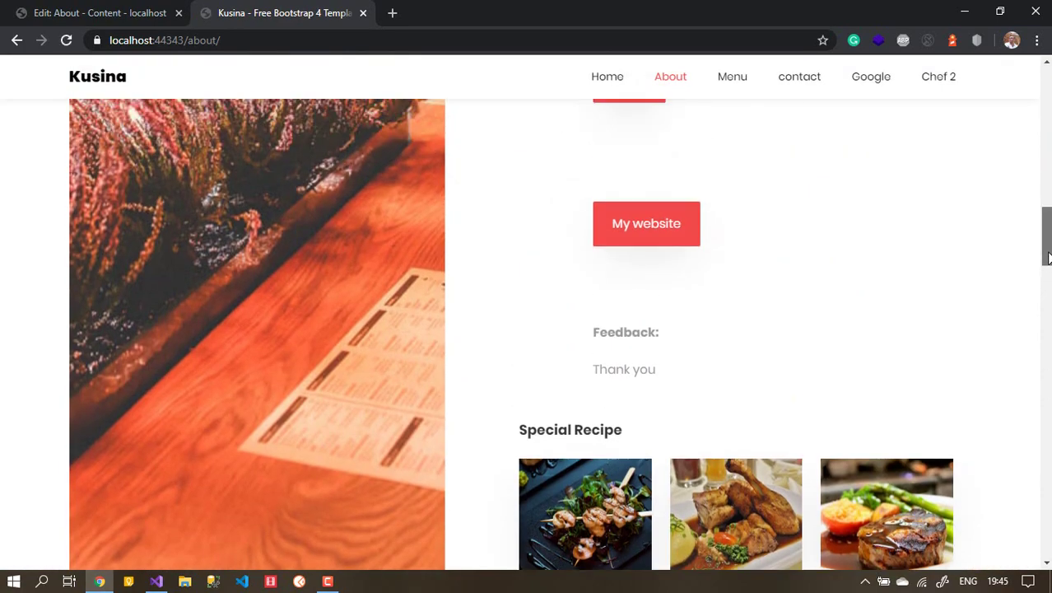
double_click(647, 364)
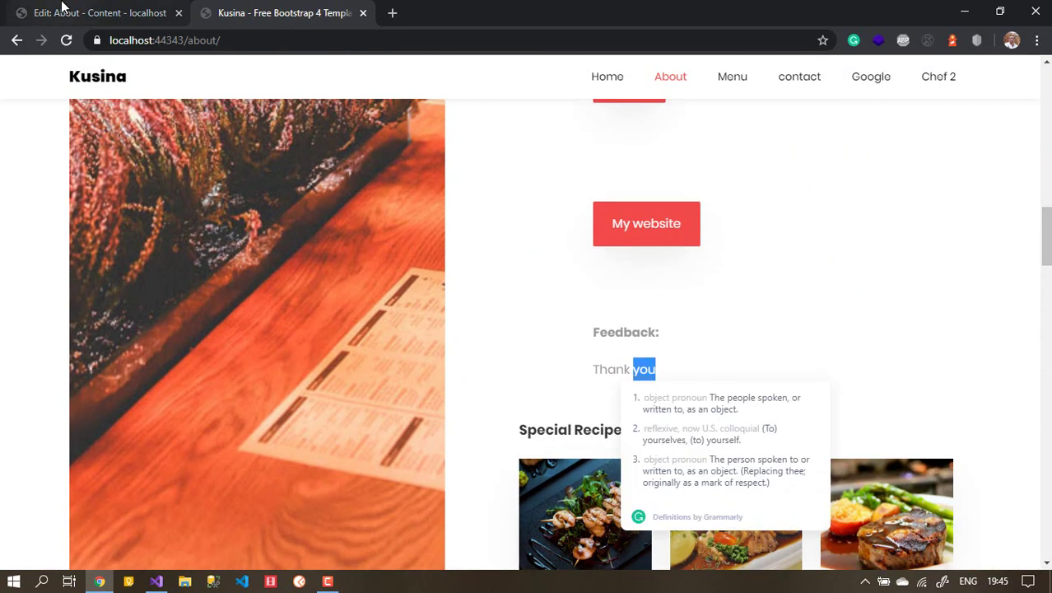
Open FeedbackForm's entries in the Umbraco back office and examine the submitted entry's customer name and feedback.
left_click(62, 6)
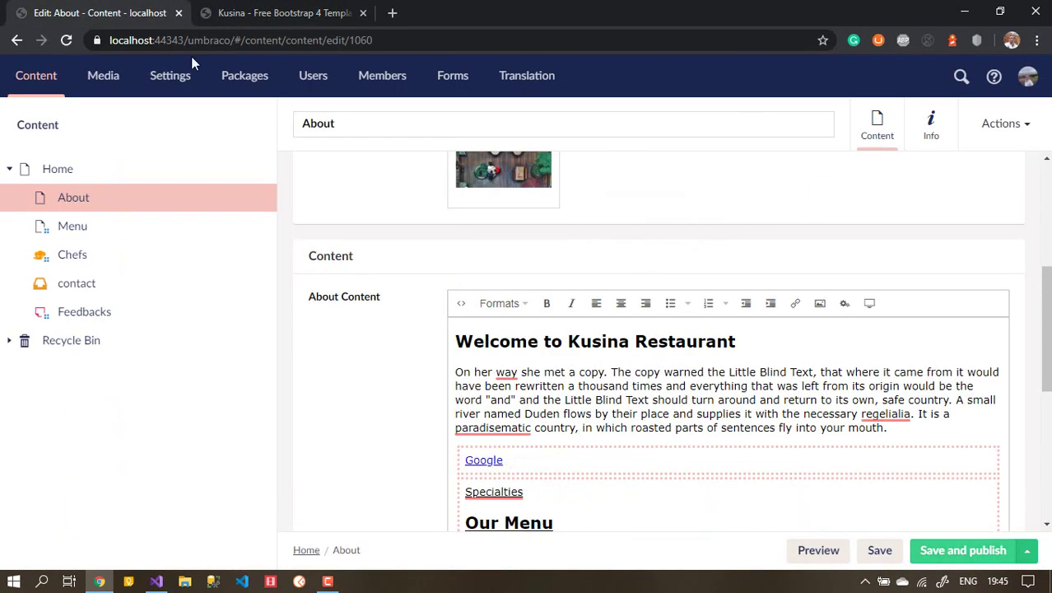
left_click(451, 77)
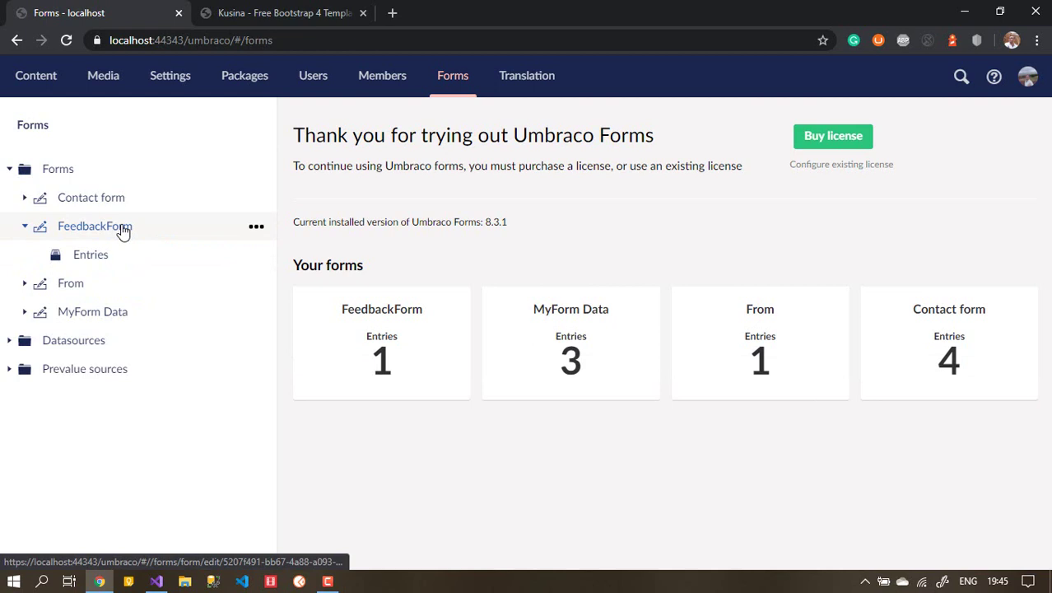
left_click(92, 256)
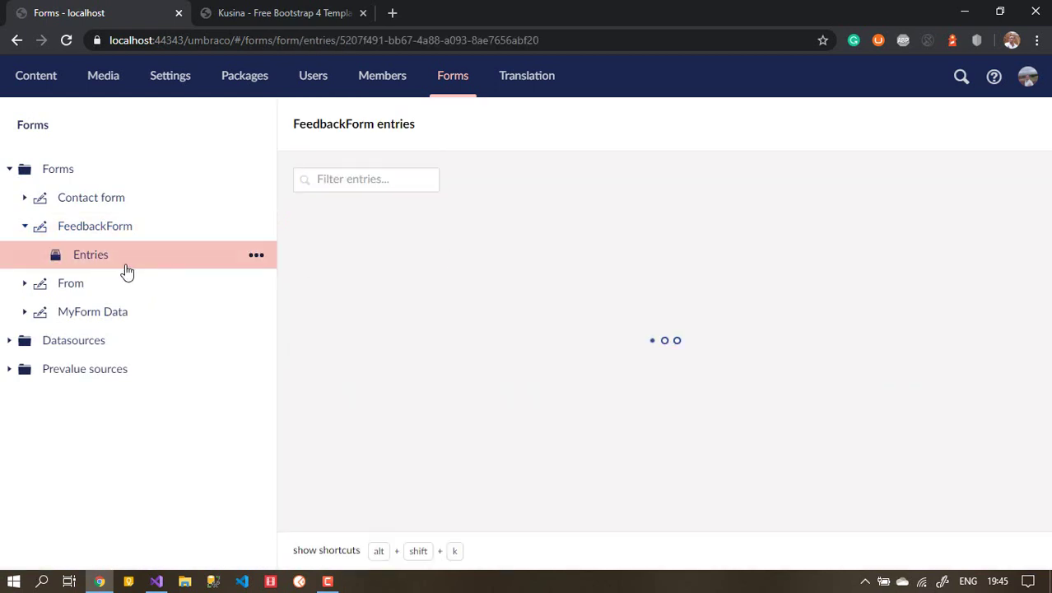
left_click(445, 280)
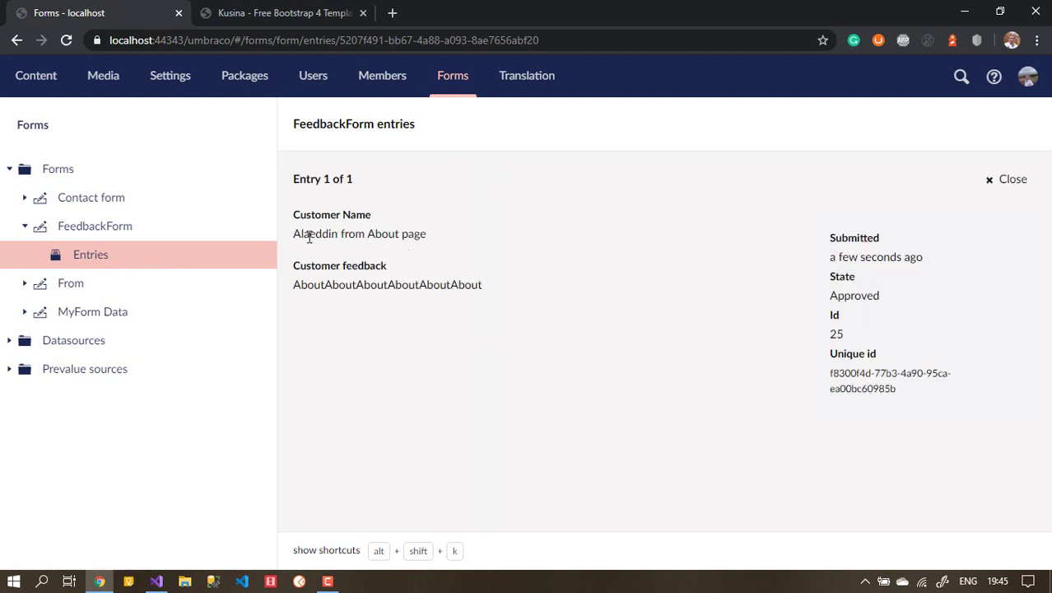
left_click_drag(298, 236, 462, 242)
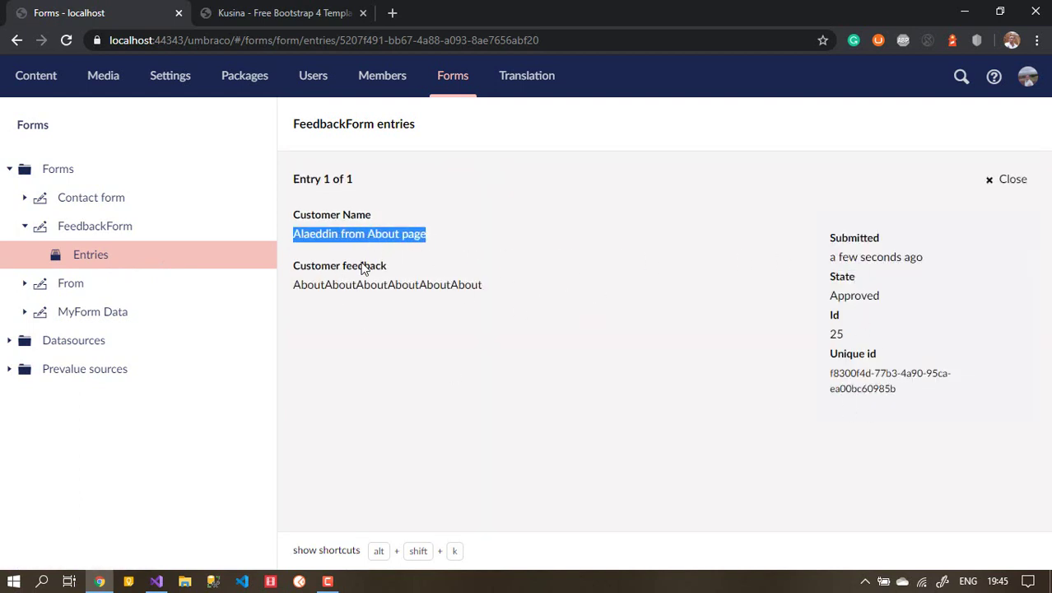
Open the Feedbacks content node and view its child items in the list layout to look for the submitted feedback.
left_click(36, 79)
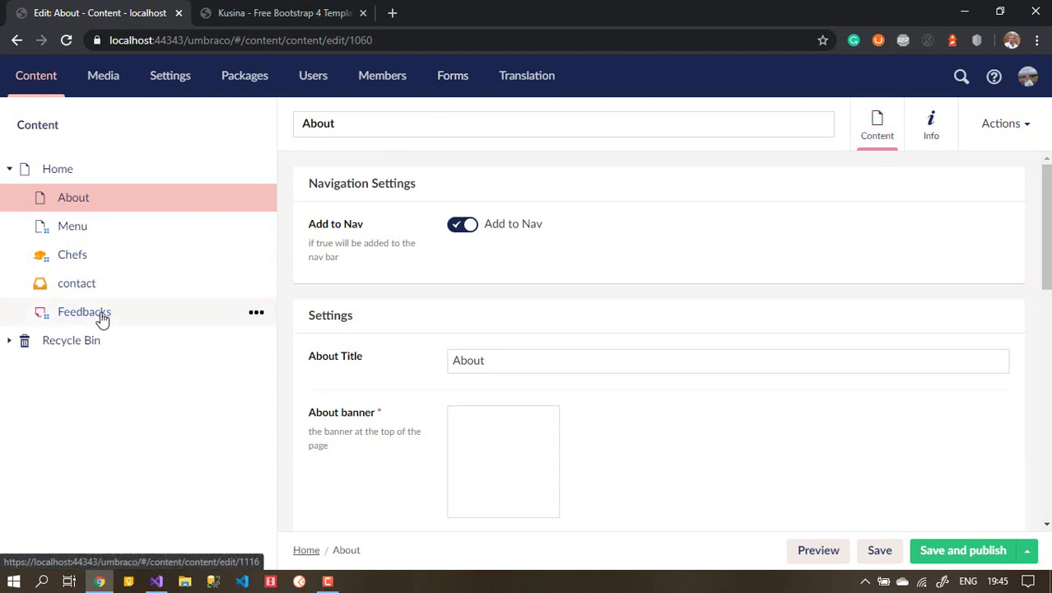
left_click(84, 311)
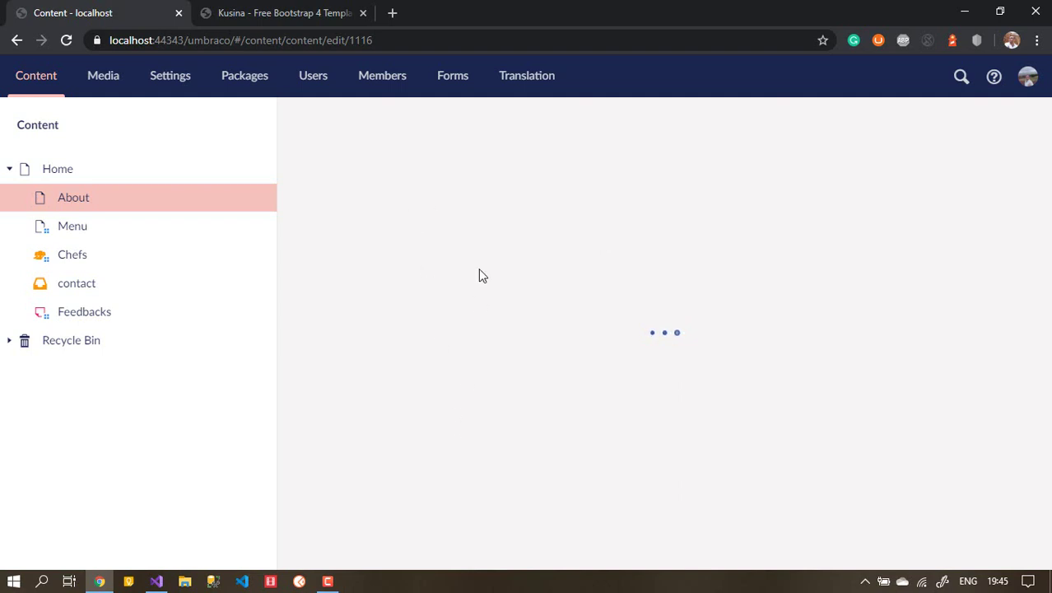
left_click(134, 319)
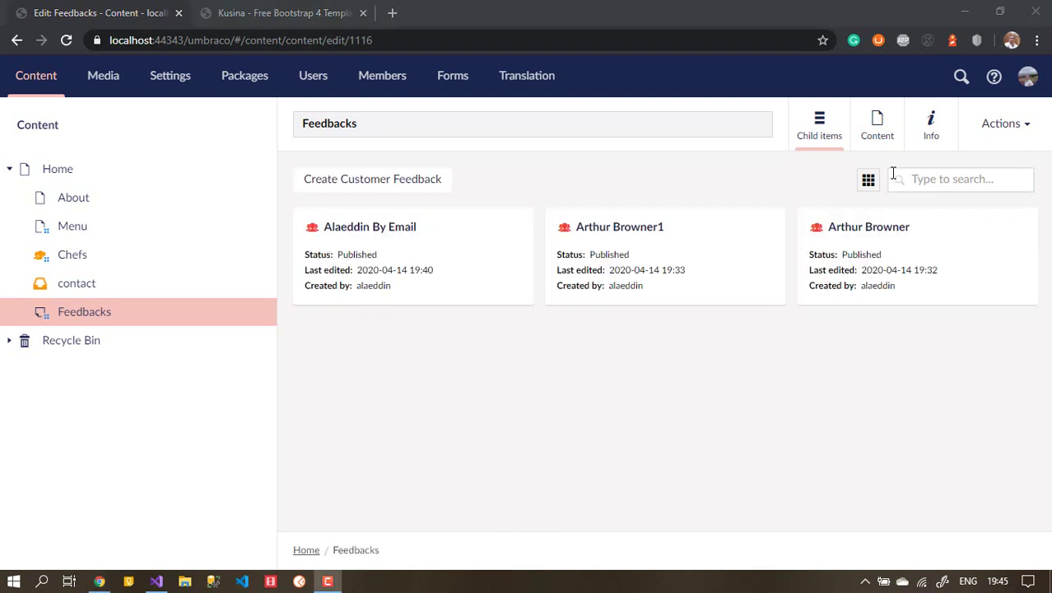
left_click(868, 182)
left_click(869, 237)
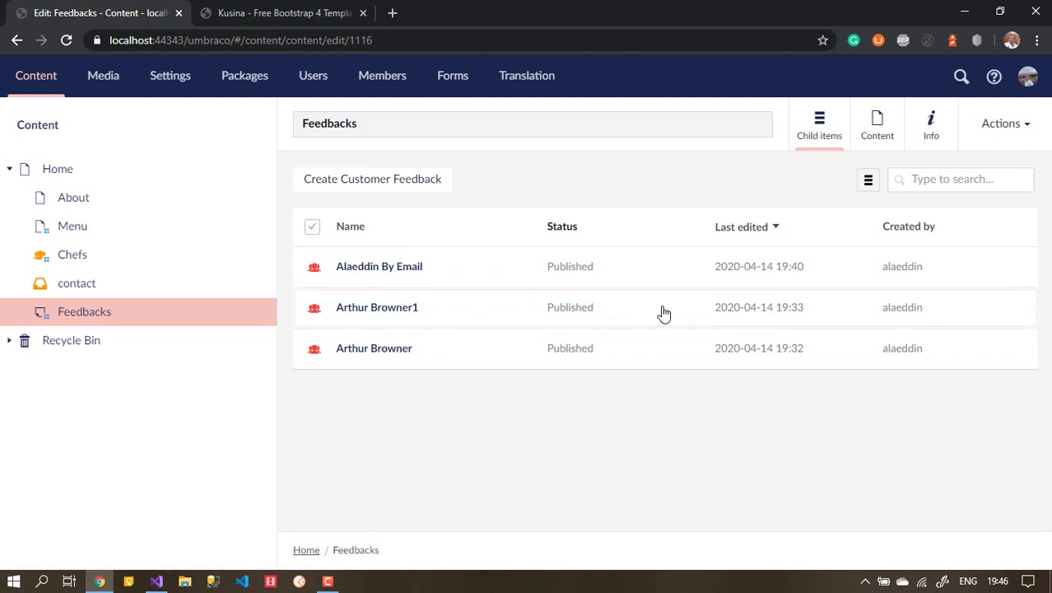
Return to FeedbackForm's entries and examine the date range, entry filter and export options.
left_click(458, 83)
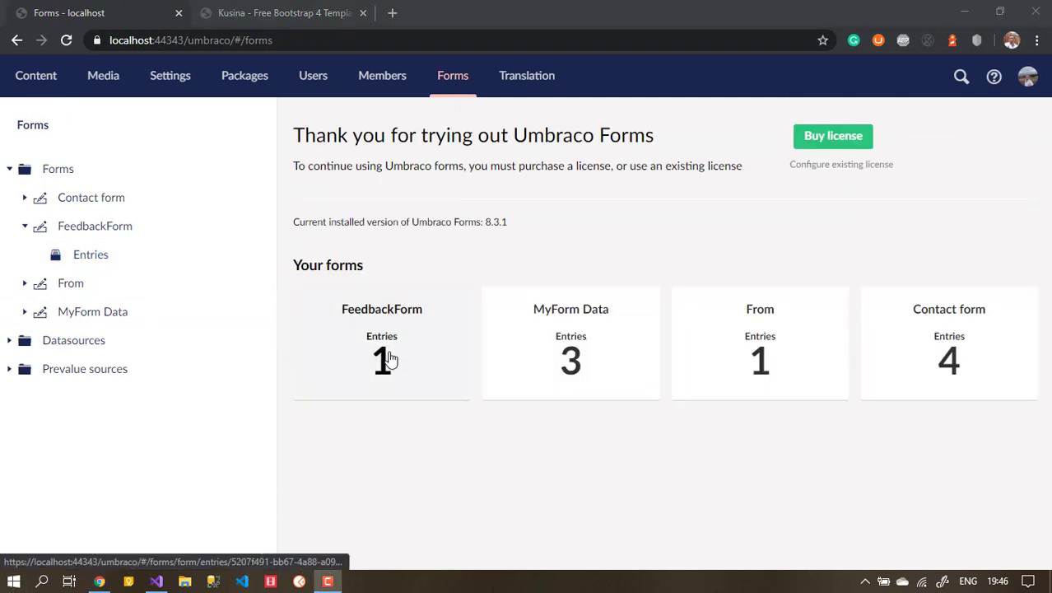
left_click(89, 252)
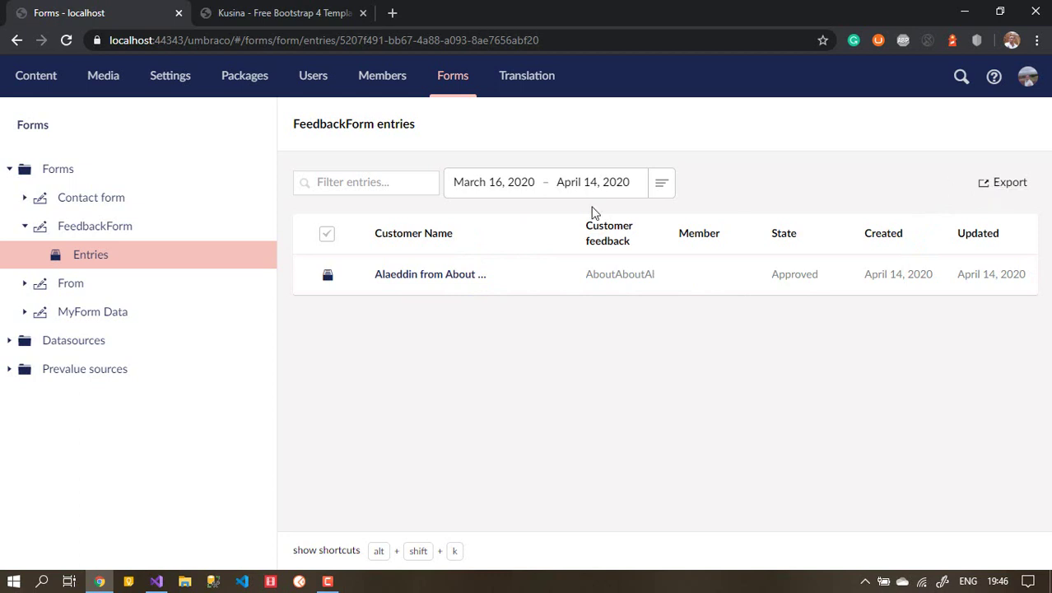
left_click(458, 183)
left_click(381, 188)
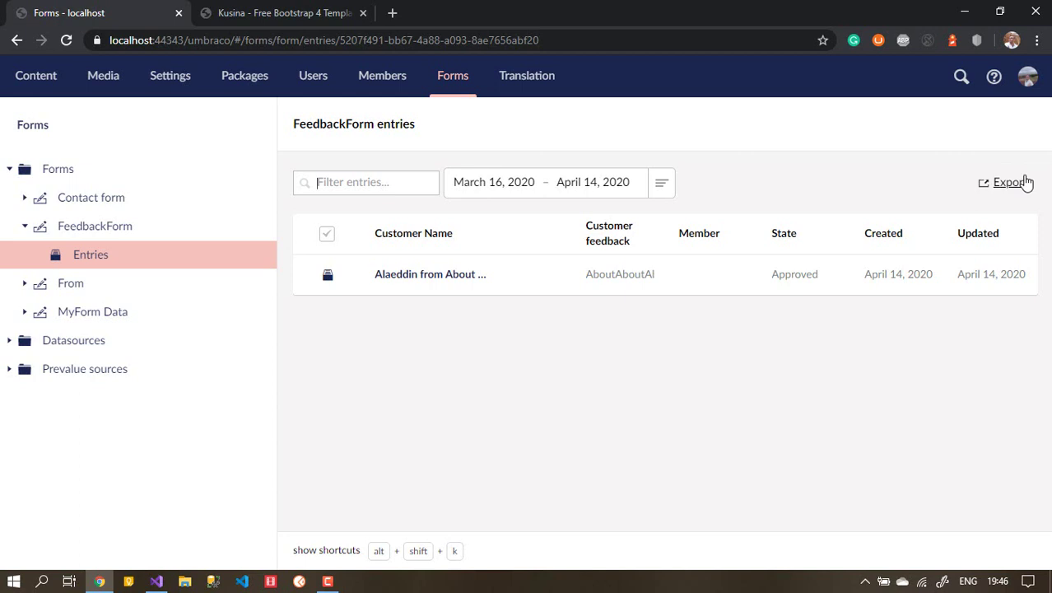
Open FeedbackForm's workflow configuration and review its On Submit and On Approve workflows.
left_click(82, 228)
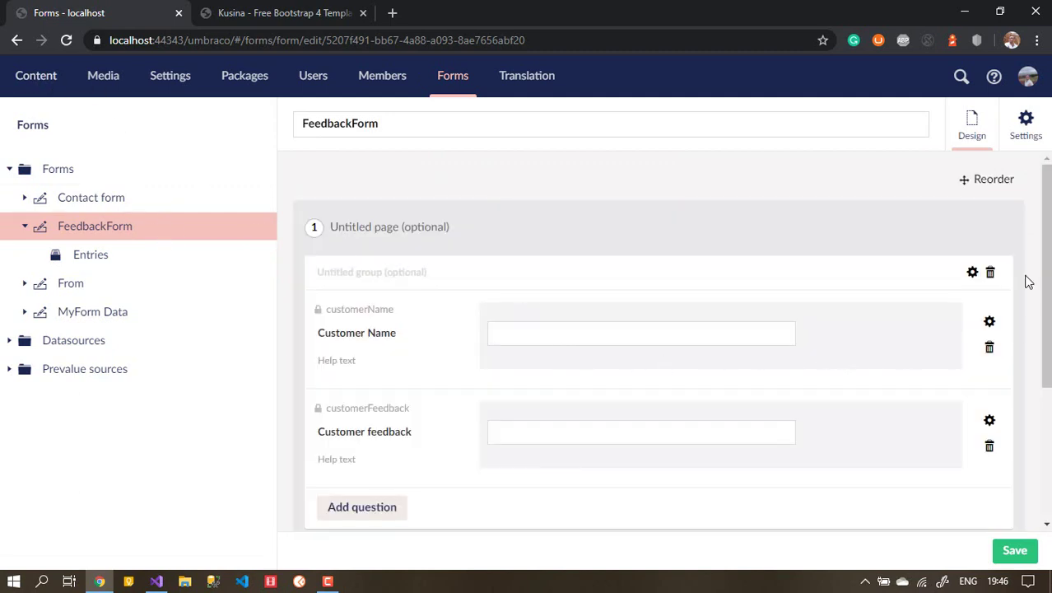
left_click_drag(1043, 258, 1044, 387)
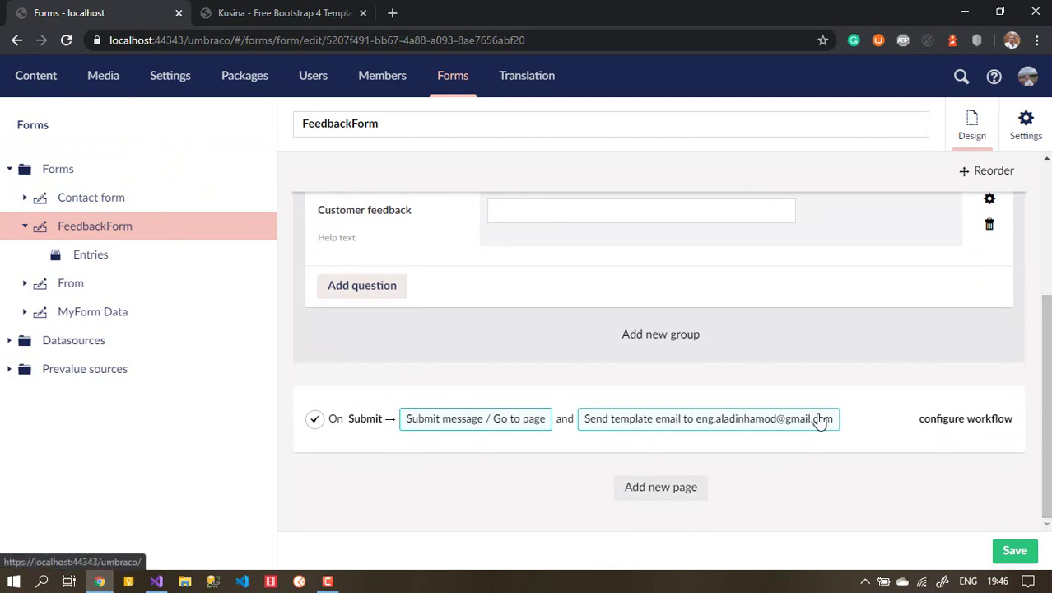
left_click(955, 419)
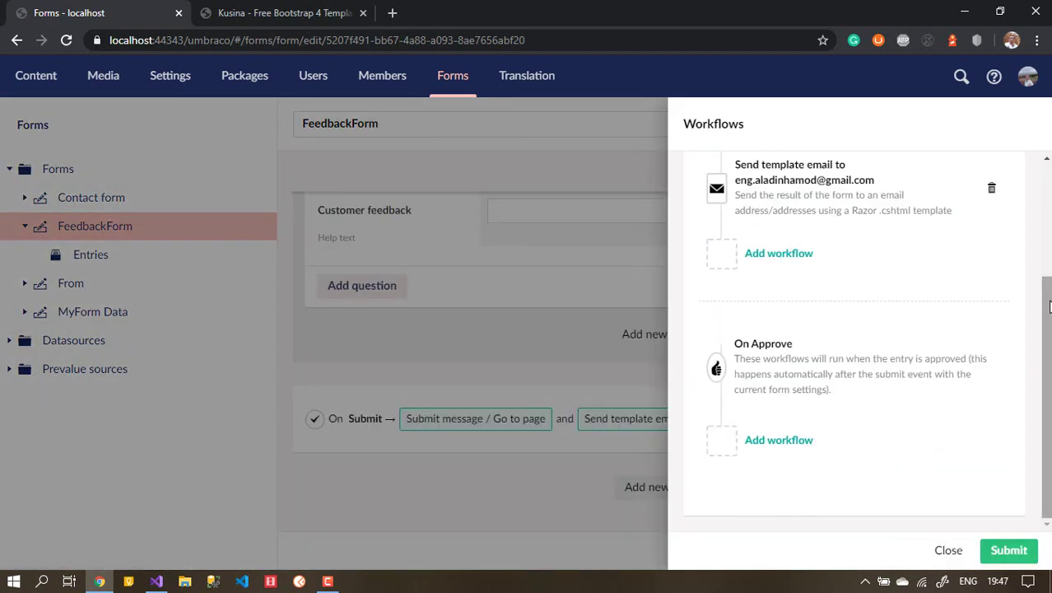
scroll(970, 243, "up", 3)
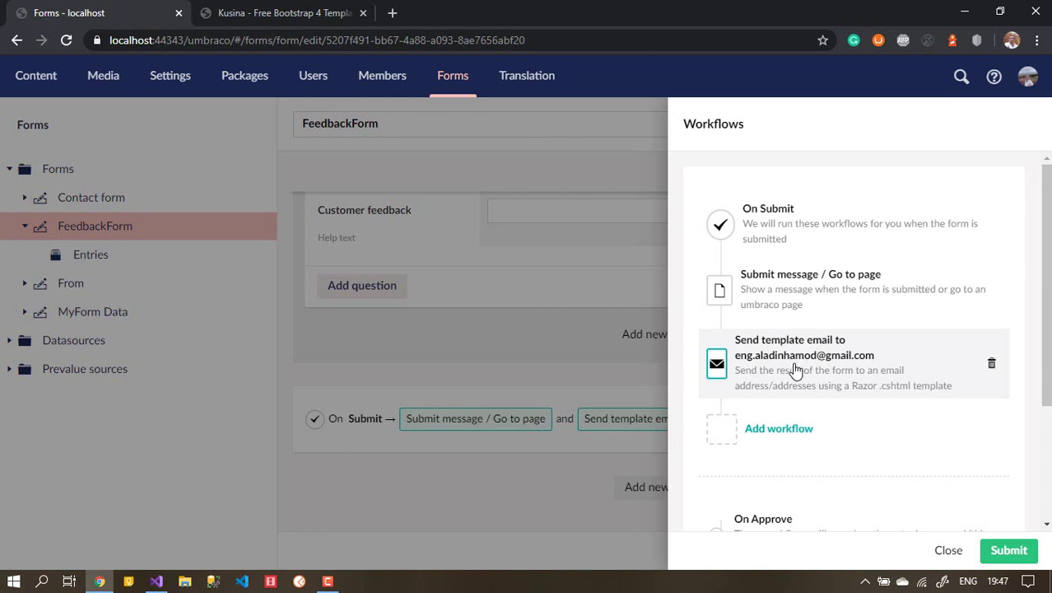
Review the available workflow types and add a Save as Umbraco content node workflow to FeedbackForm's On Submit stage.
left_click(793, 432)
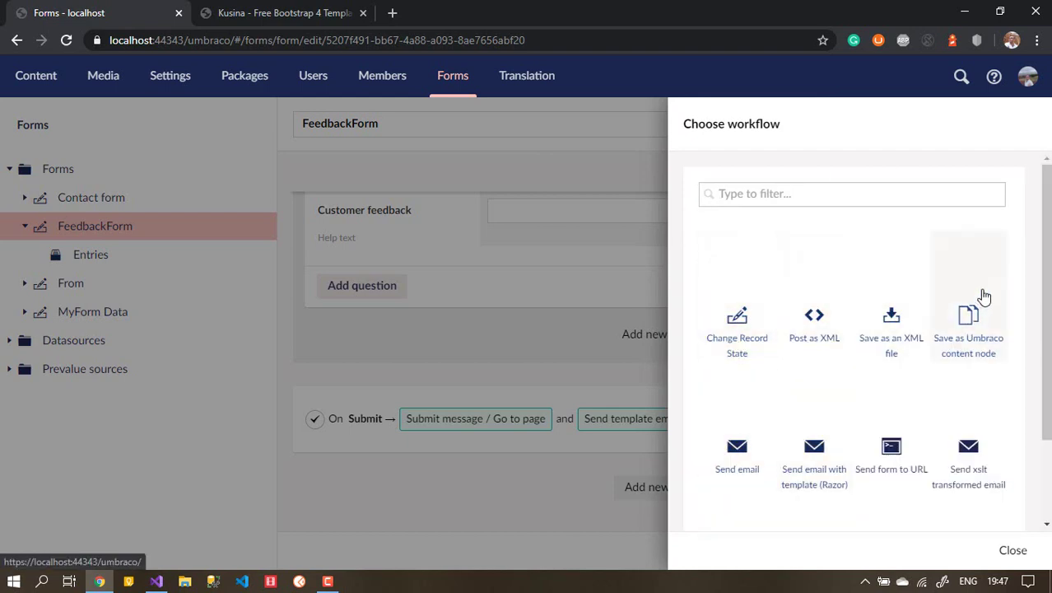
left_click_drag(1040, 242, 1043, 270)
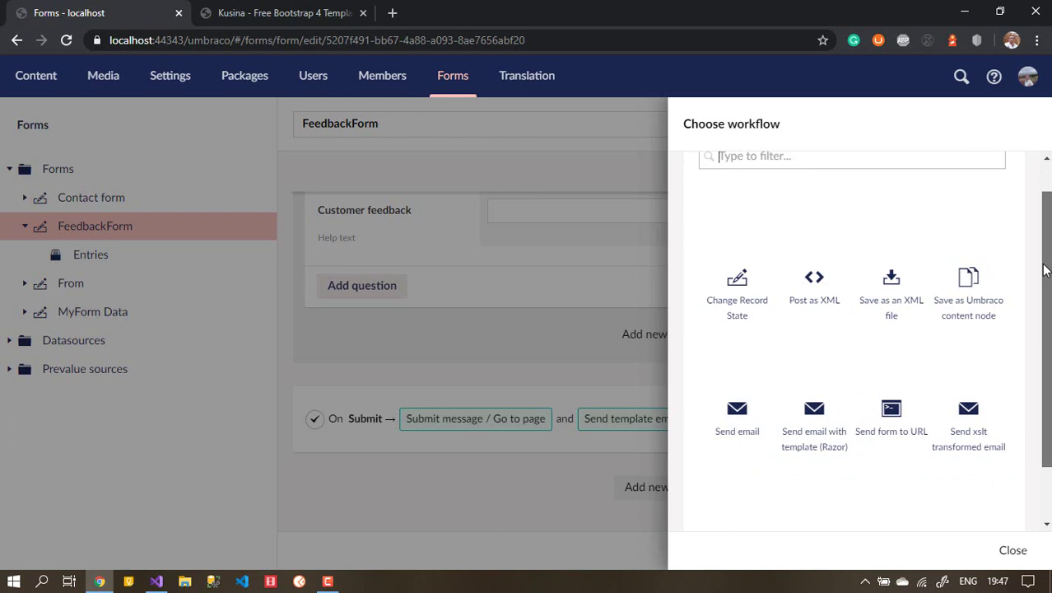
left_click_drag(1044, 270, 1031, 292)
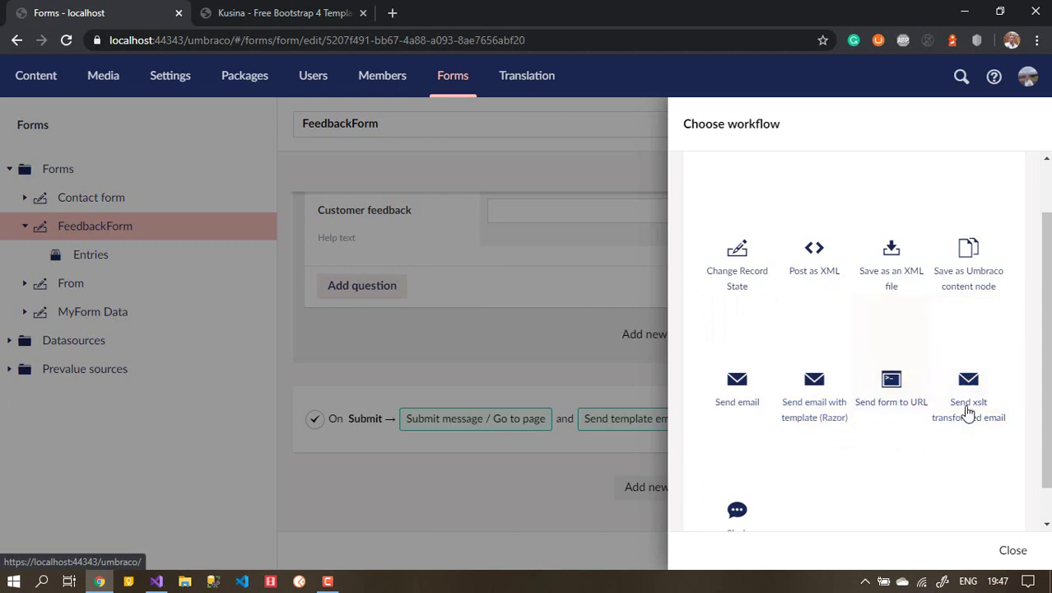
scroll(1045, 412, "down", 1)
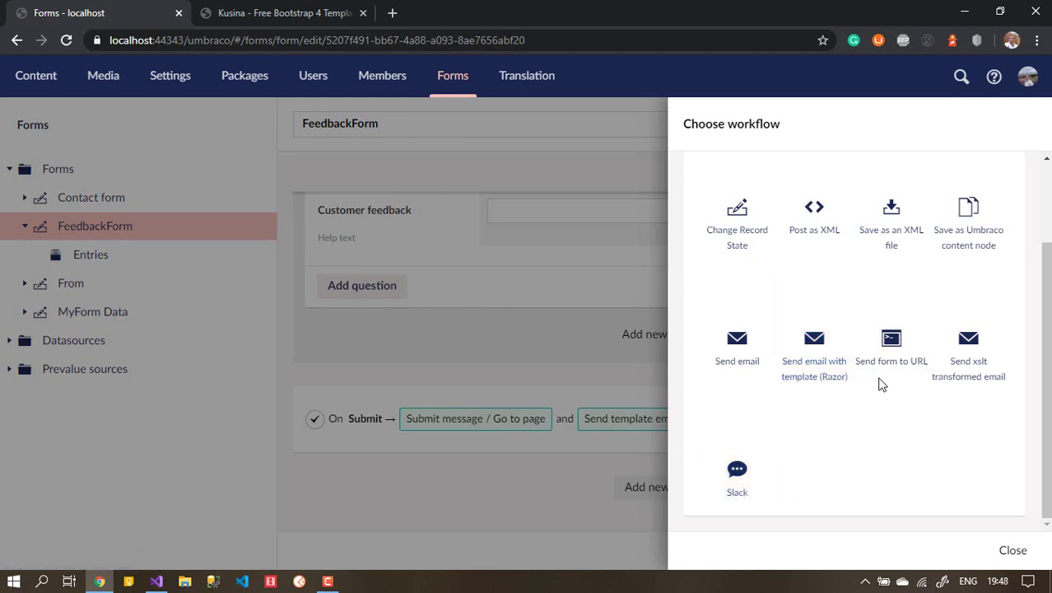
left_click(965, 235)
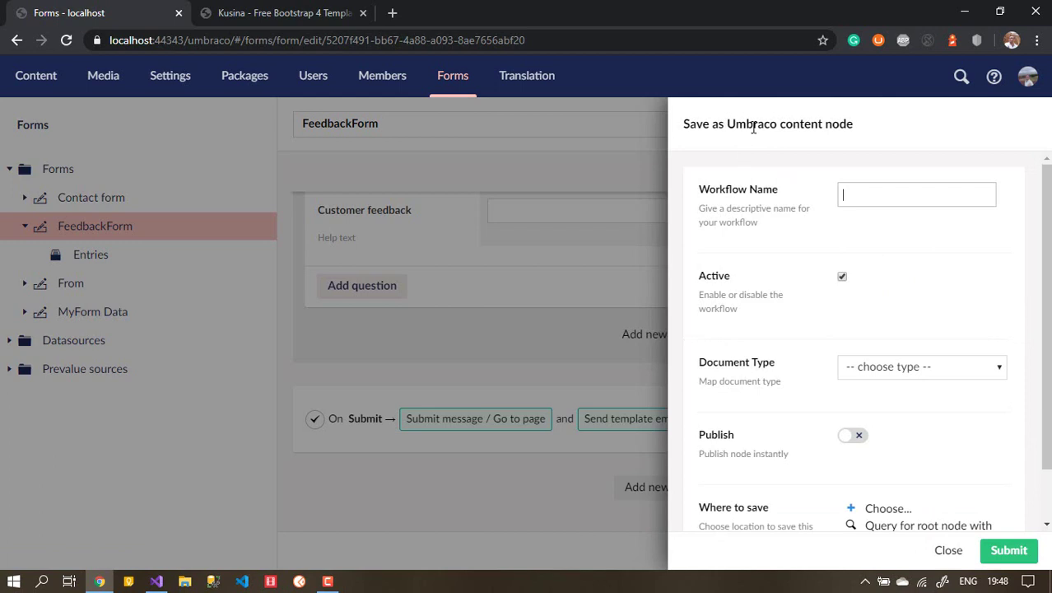
left_click_drag(797, 125, 874, 124)
left_click(747, 128)
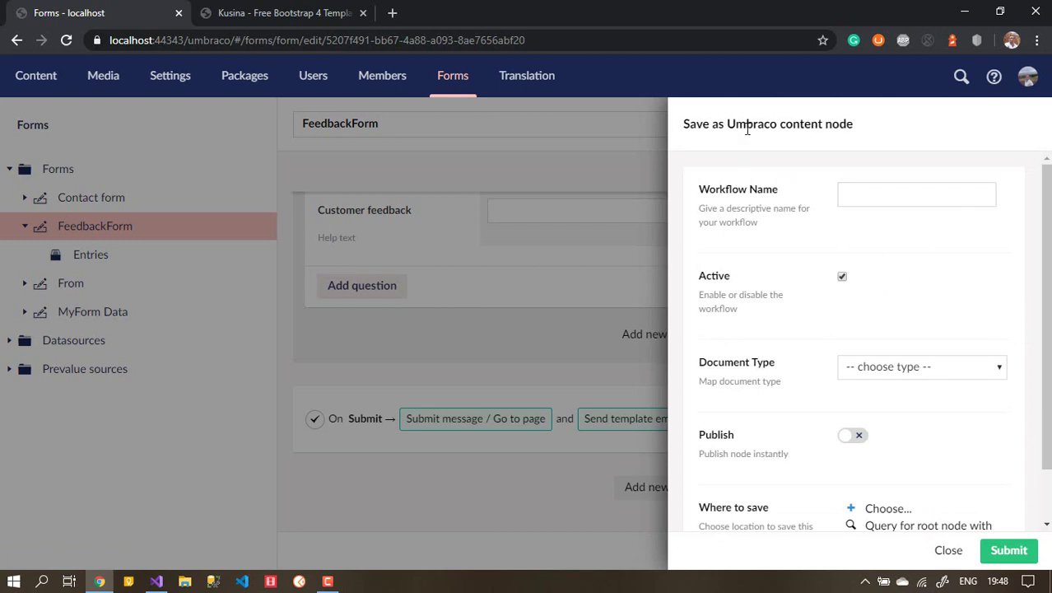
Name the workflow SaveFeedbackForm and set its document type to Customer Feedback.
left_click(861, 194)
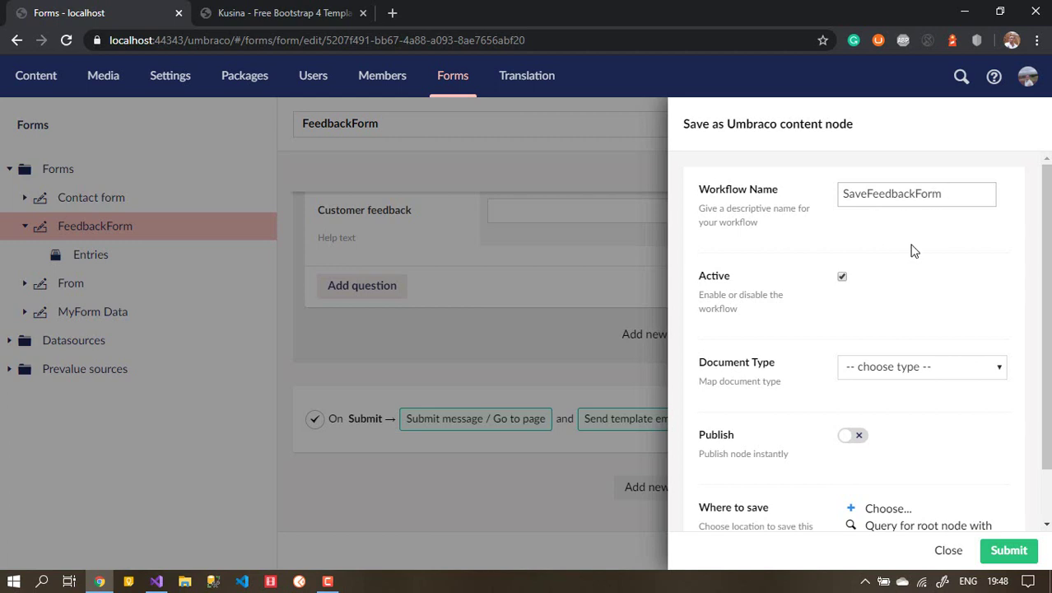
left_click(967, 367)
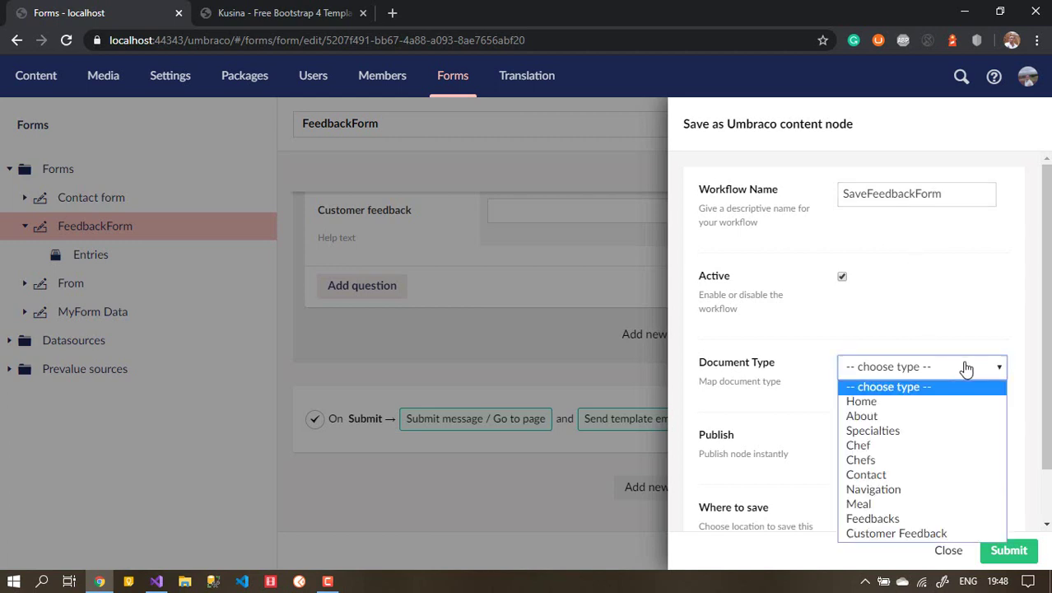
left_click(914, 533)
Map the workflow's Node Name and Name properties to Customer Name and its FeedBack property to Customer feedback.
left_click_drag(1043, 324, 1050, 432)
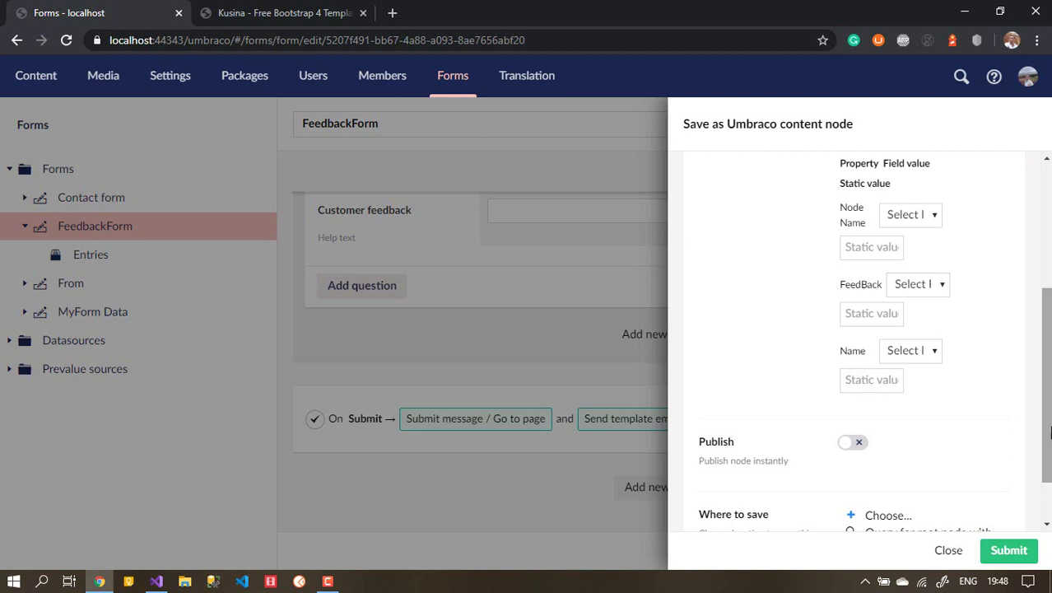
double_click(855, 209)
left_click(760, 304)
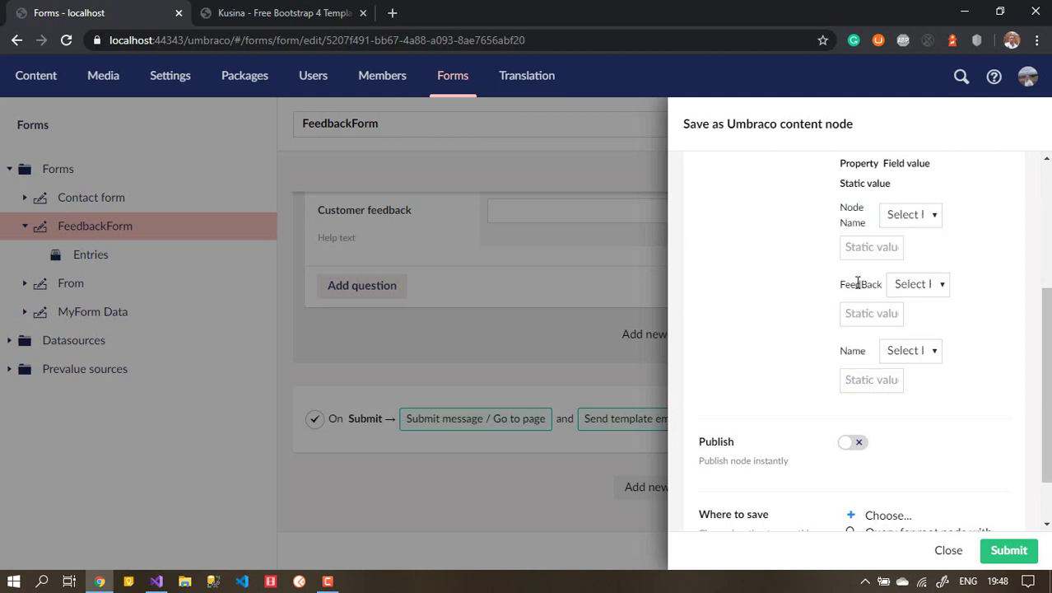
double_click(857, 284)
left_click(860, 261)
left_click(900, 228)
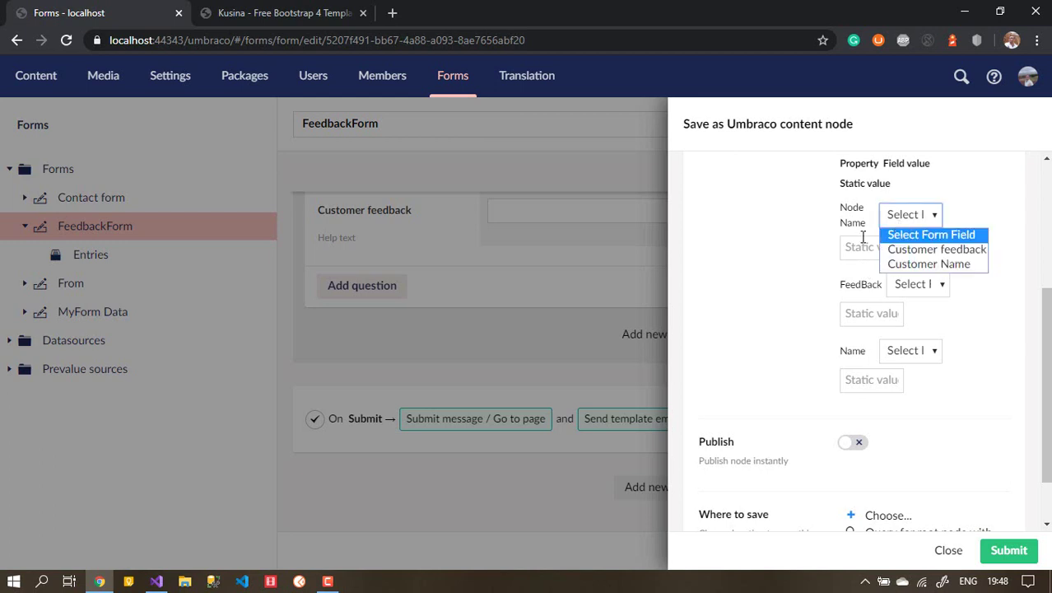
left_click(903, 263)
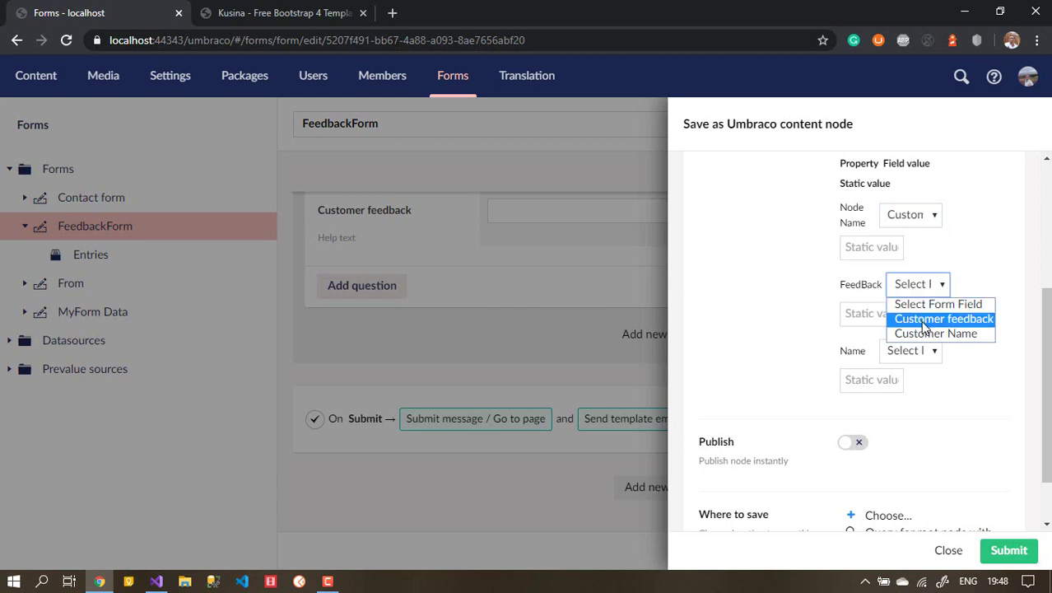
left_click(923, 320)
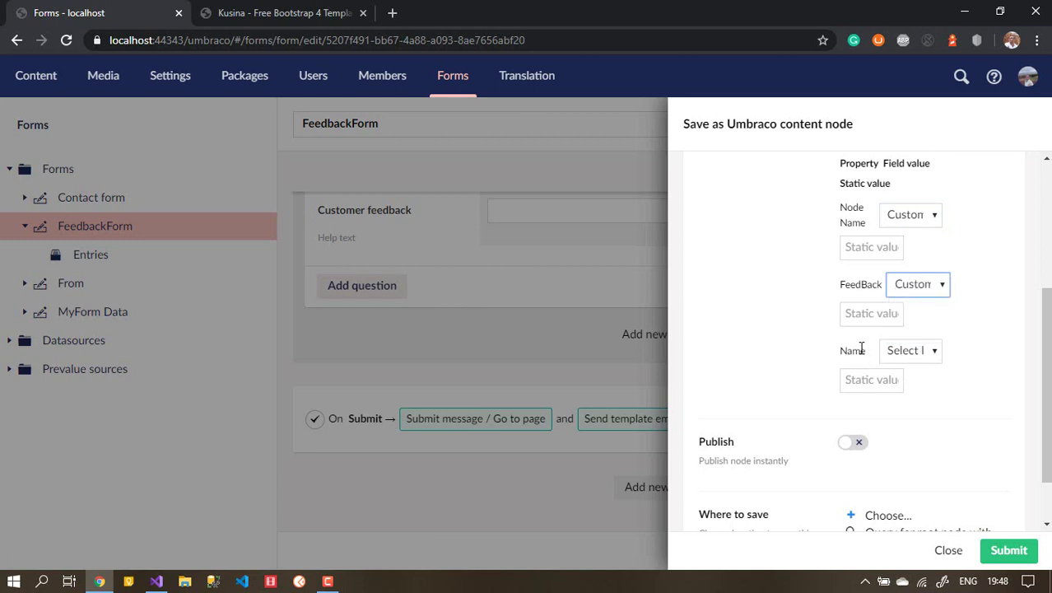
left_click(912, 351)
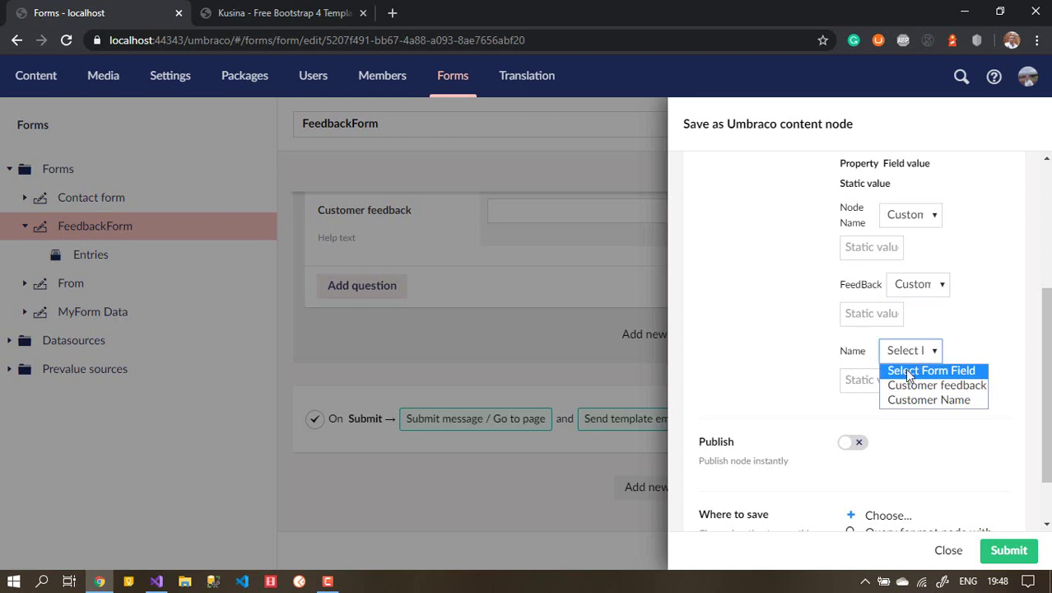
left_click(952, 399)
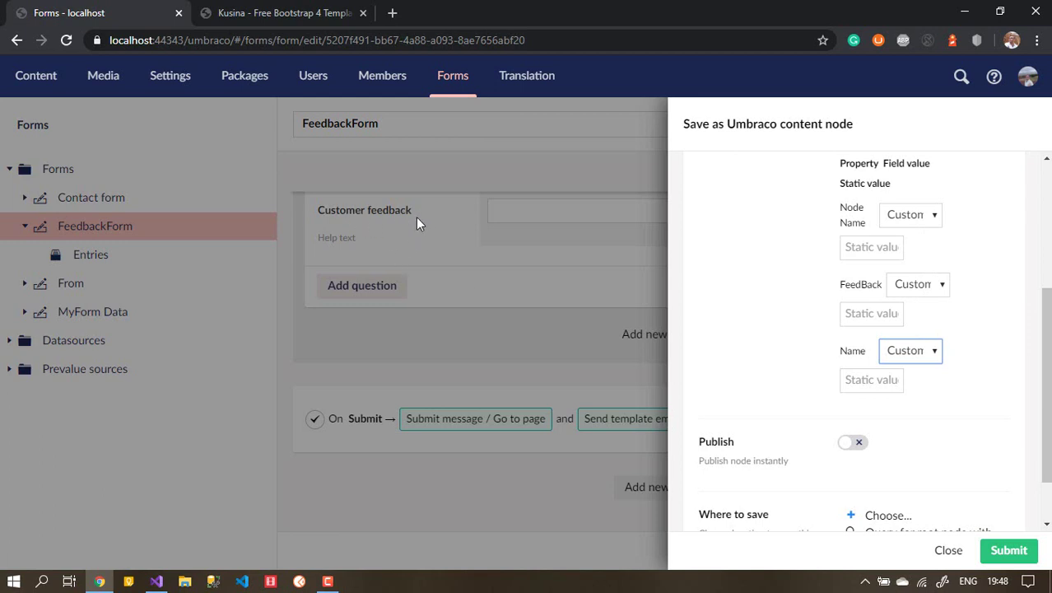
triple_click(850, 218)
double_click(850, 222)
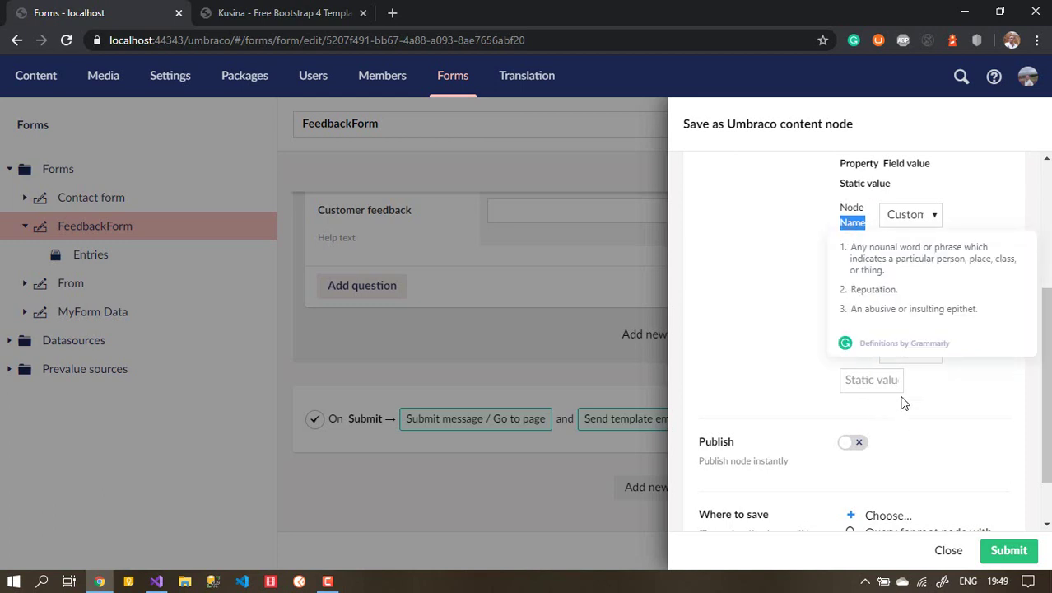
left_click(745, 296)
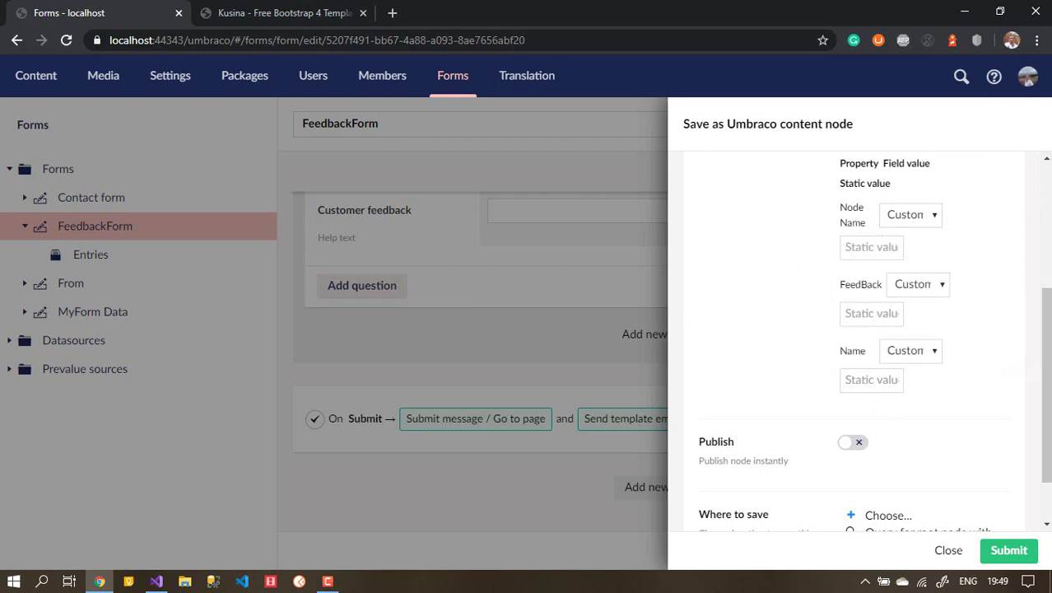
Set the Feedbacks node under Home as the workflow's save location, submit the workflow and save FeedbackForm.
left_click_drag(1045, 341, 1046, 376)
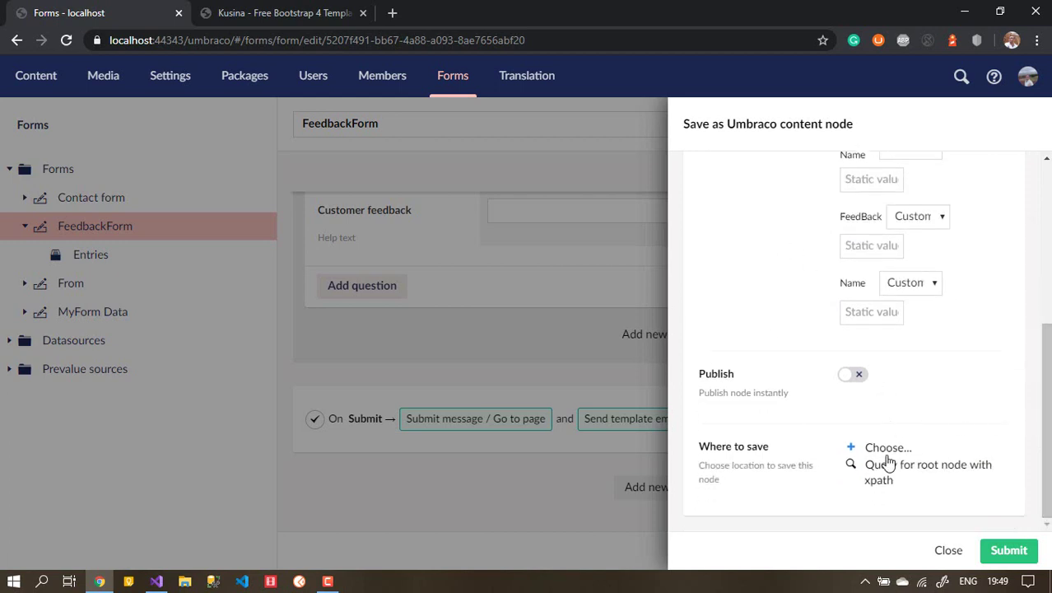
left_click(885, 448)
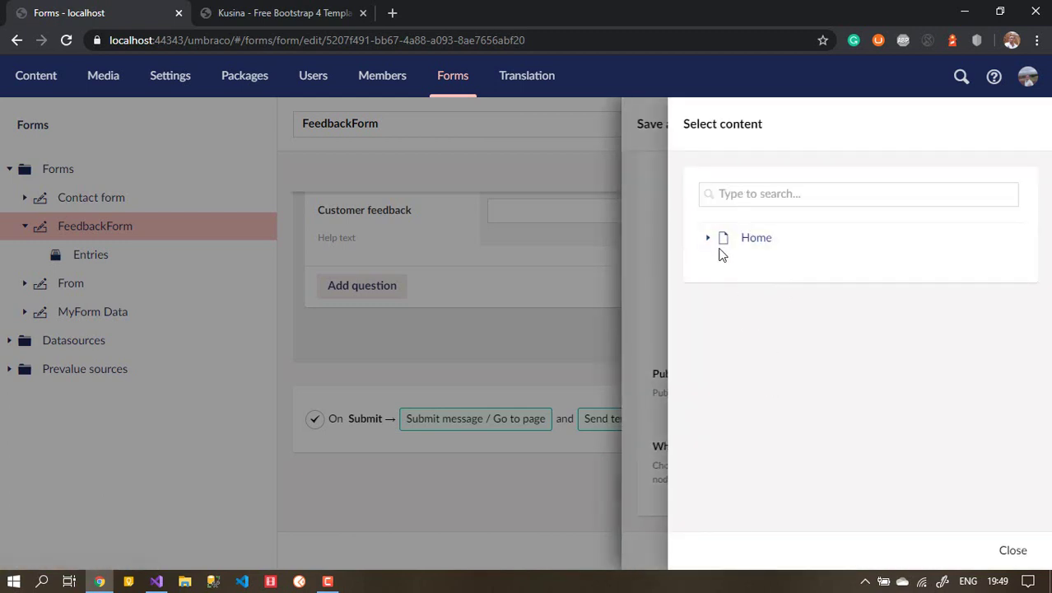
left_click(708, 237)
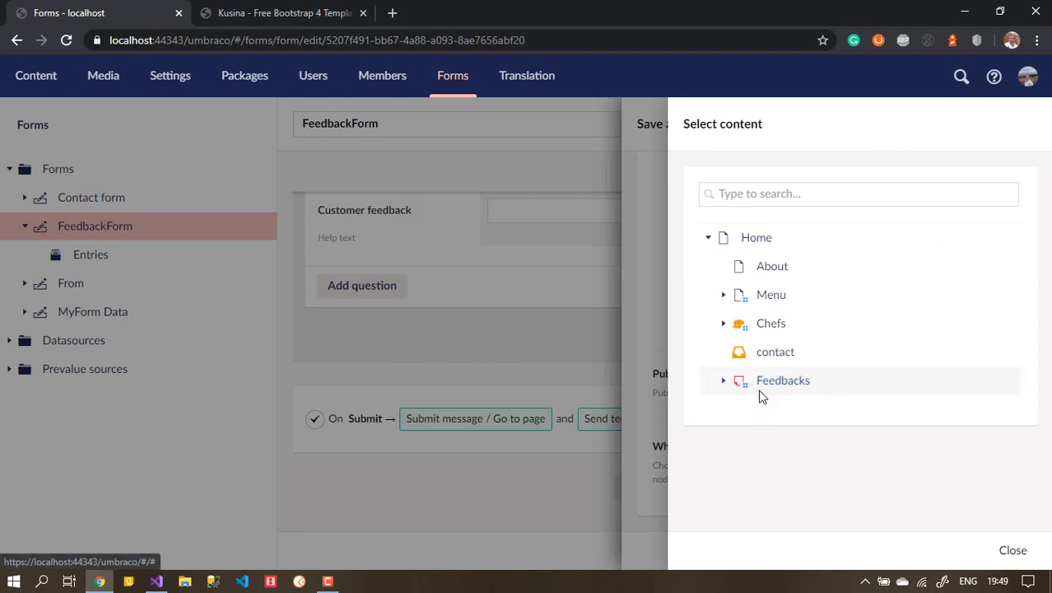
left_click(787, 382)
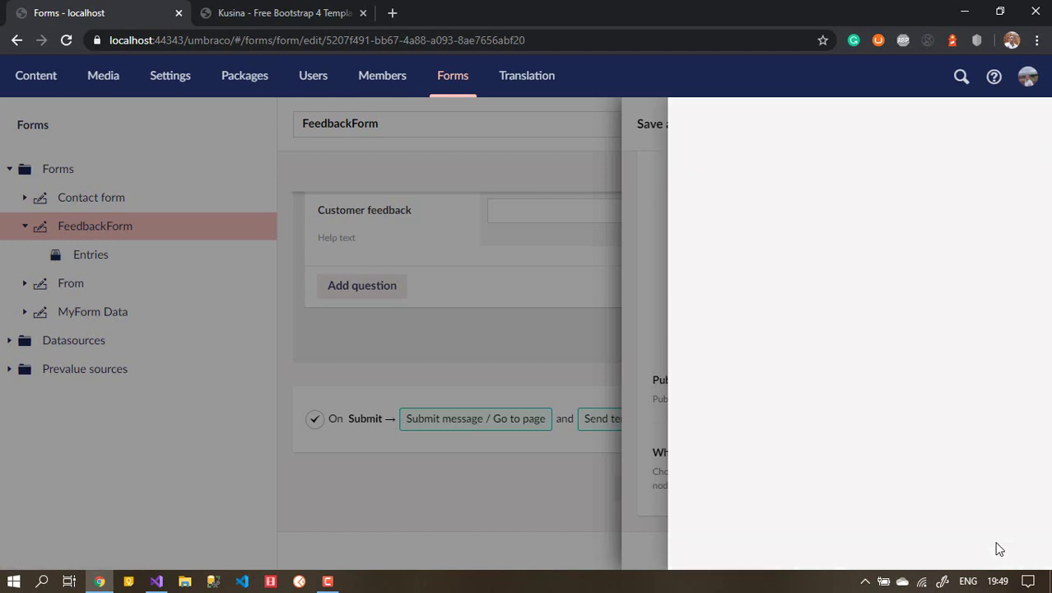
left_click(1006, 550)
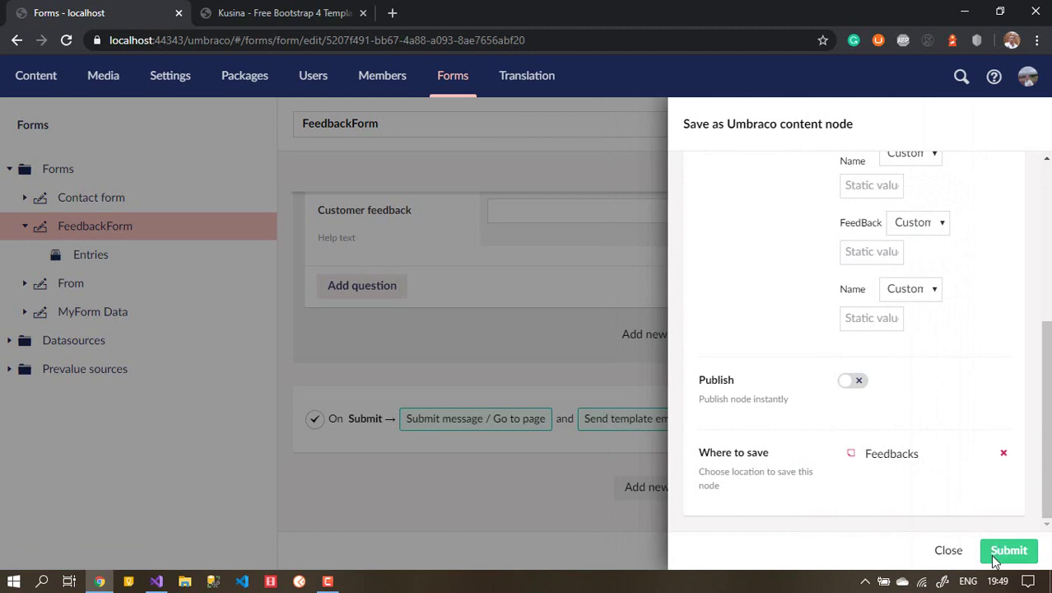
left_click(1000, 552)
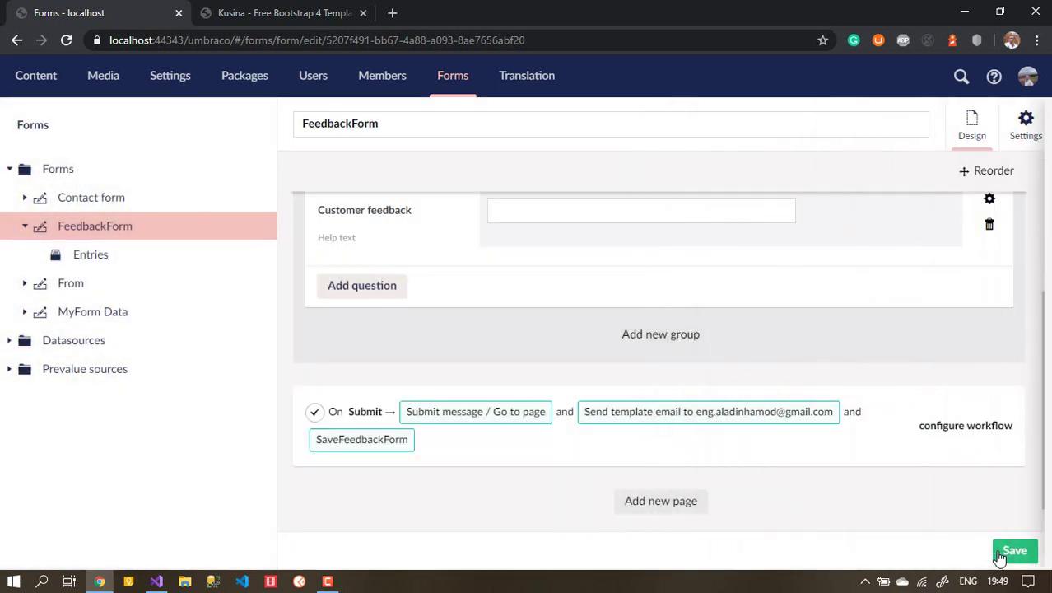
left_click(1014, 557)
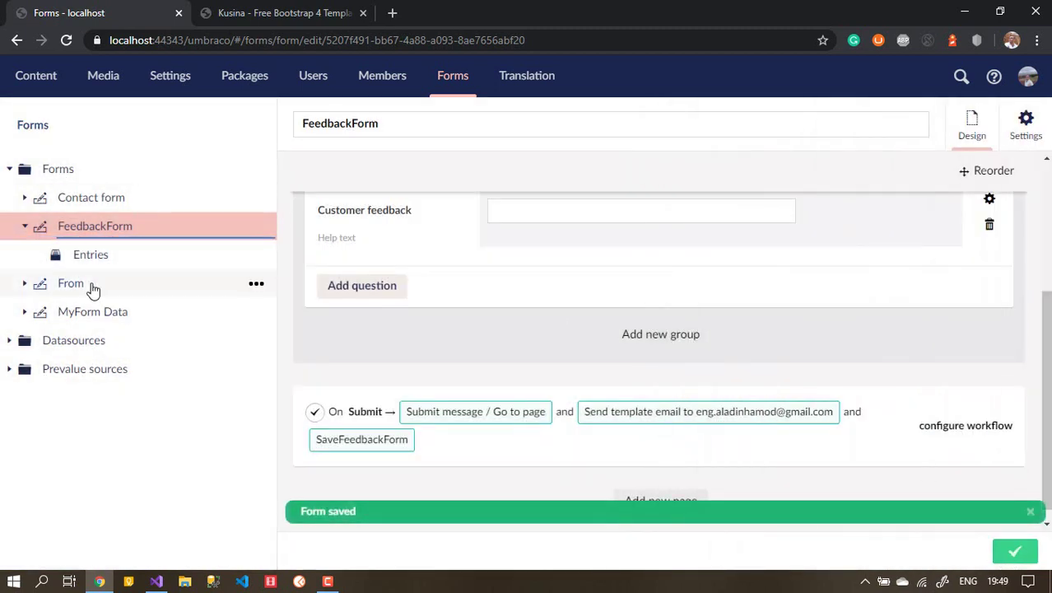
Reload the Kusina About page and fill the feedback form's Customer Name with a first name followed by "To SaveContent".
left_click(319, 19)
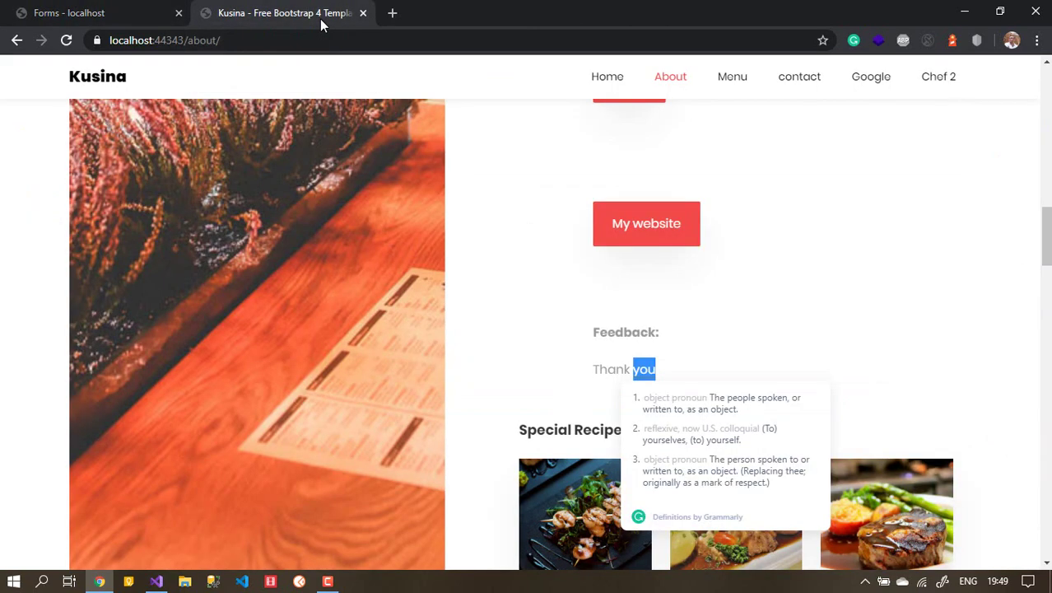
left_click(397, 47)
key("Return")
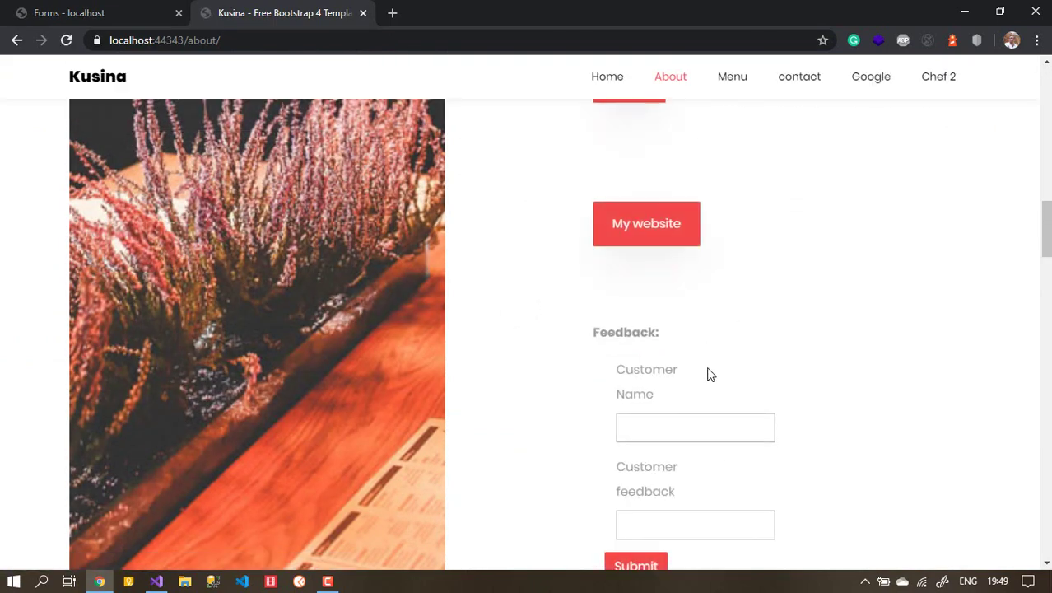
left_click(710, 430)
type("Ala")
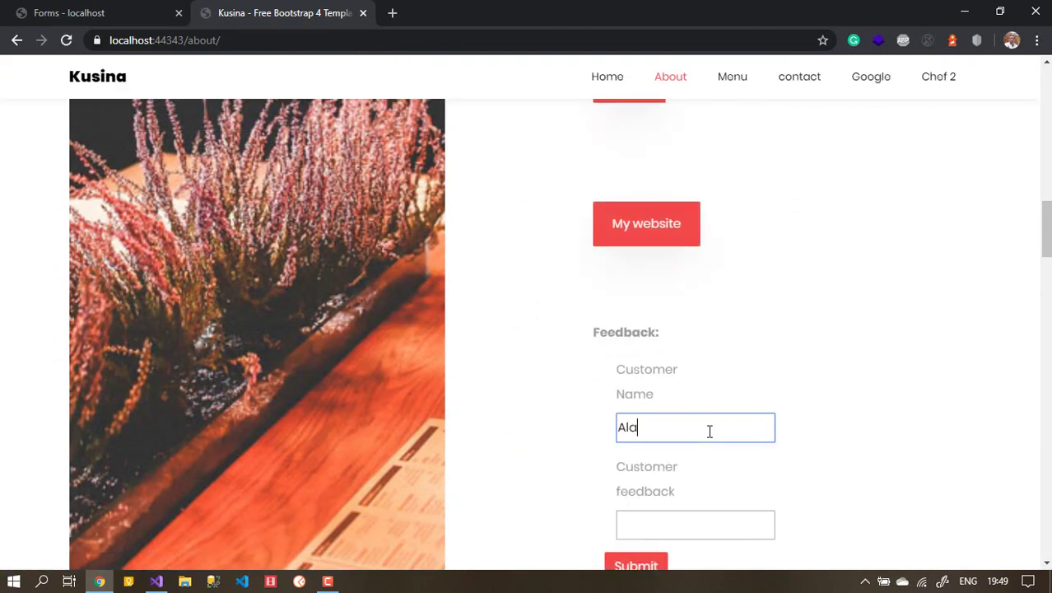
type("eddin To SaveContne")
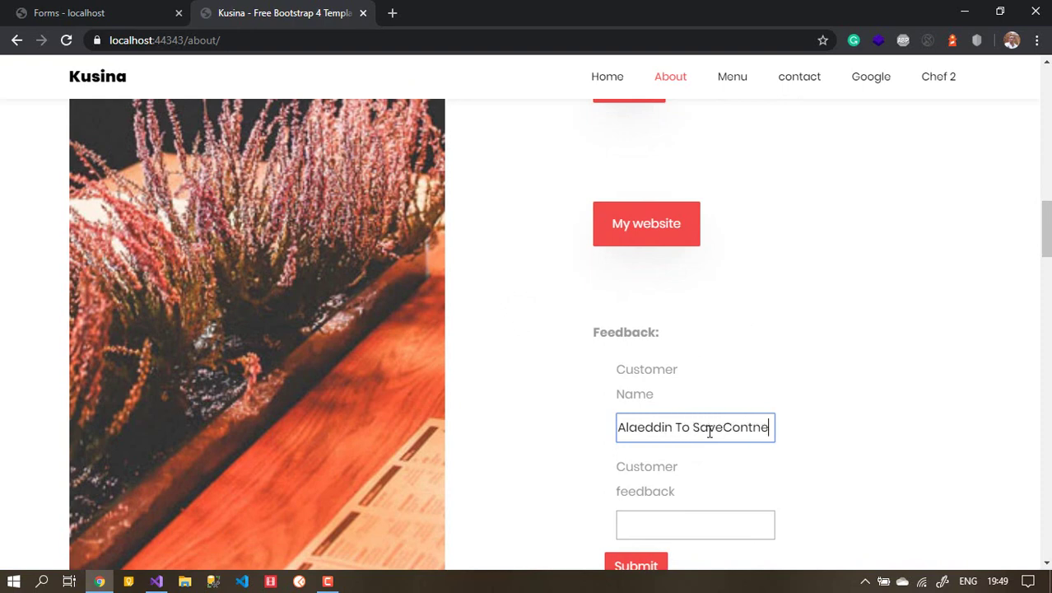
key("BackSpace")
key("BackSpace")
type("ent")
key("Tab")
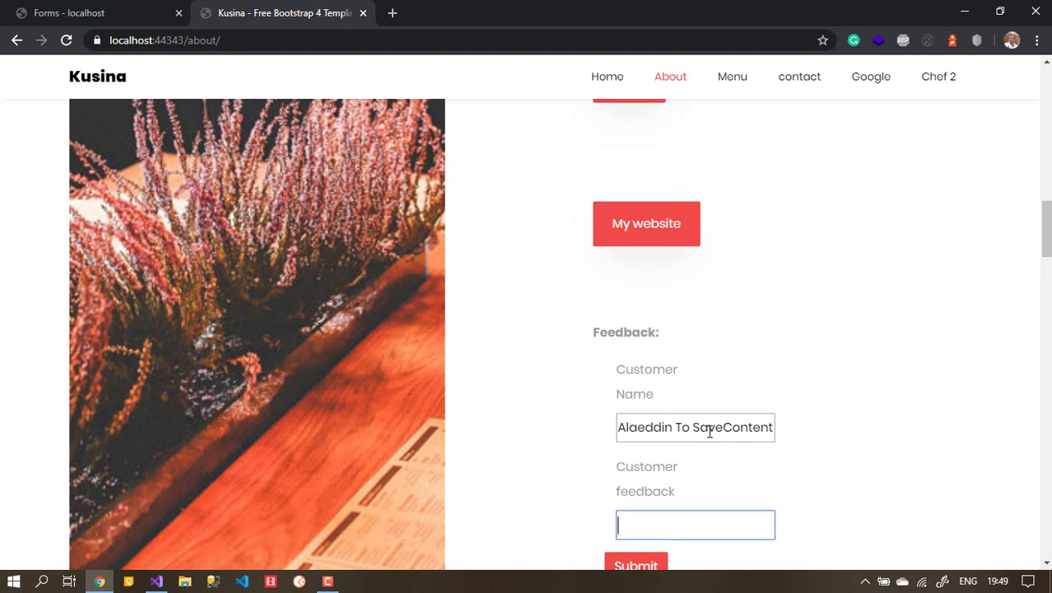
Fill Customer feedback with "Umbraco Feedback" repeated several times and submit the form.
type("Umbraco Feedback")
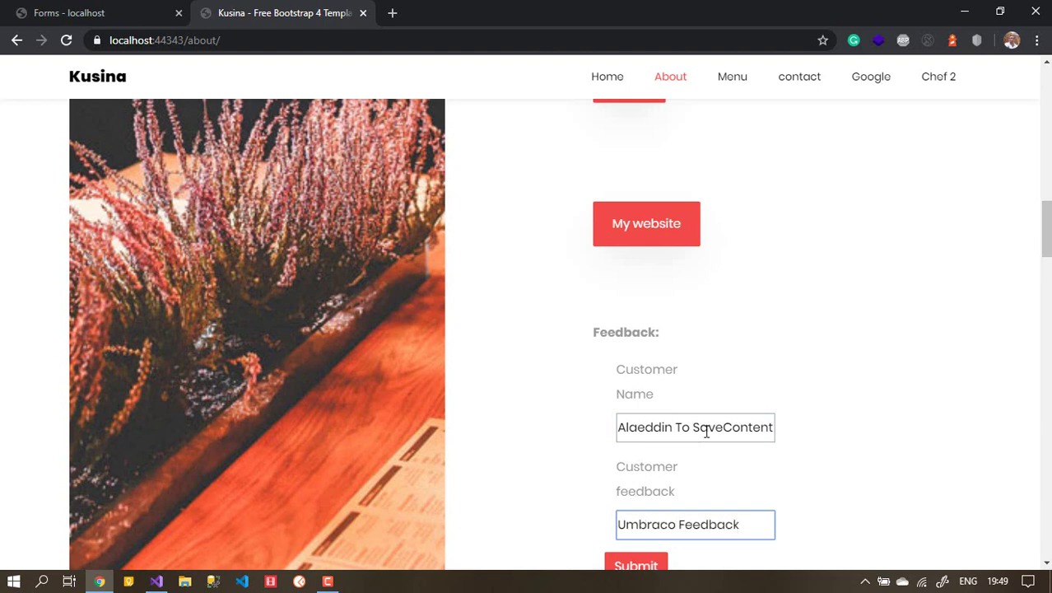
key("ctrl+a")
key("ctrl+c")
key("End")
key("ctrl+v")
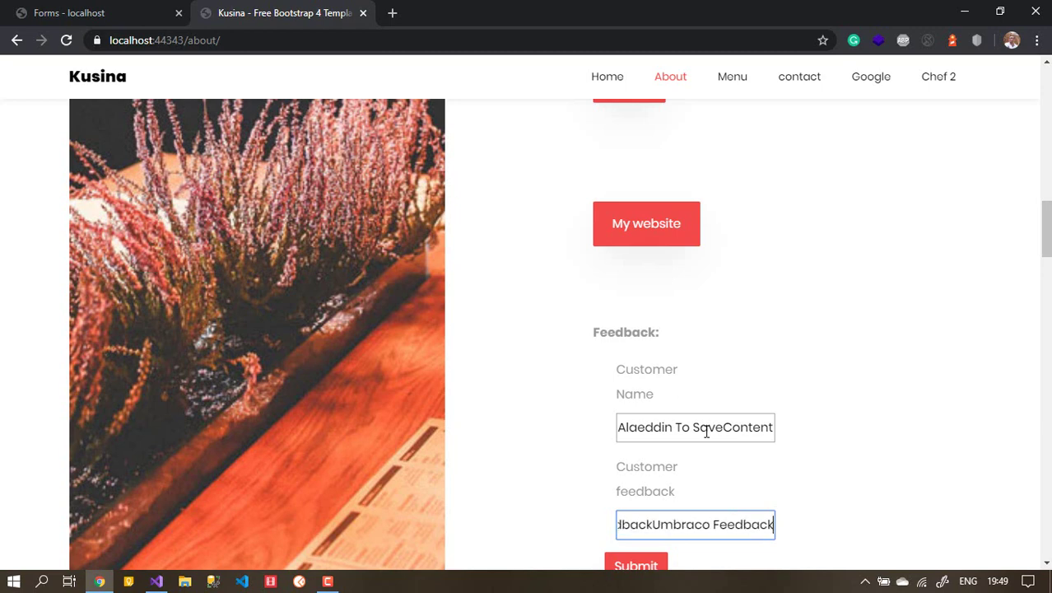
left_click(643, 566)
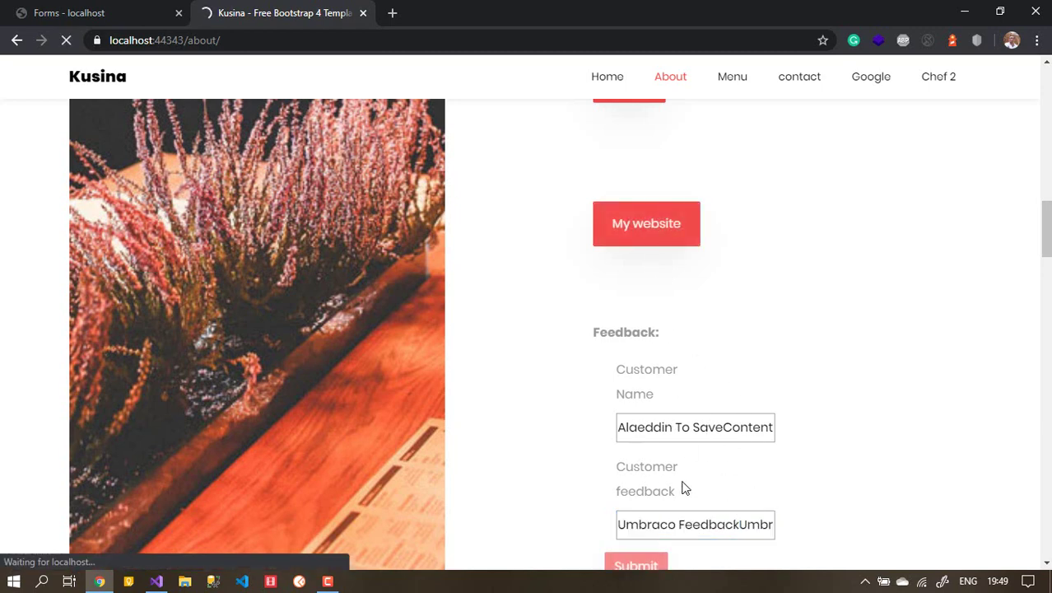
left_click(632, 243)
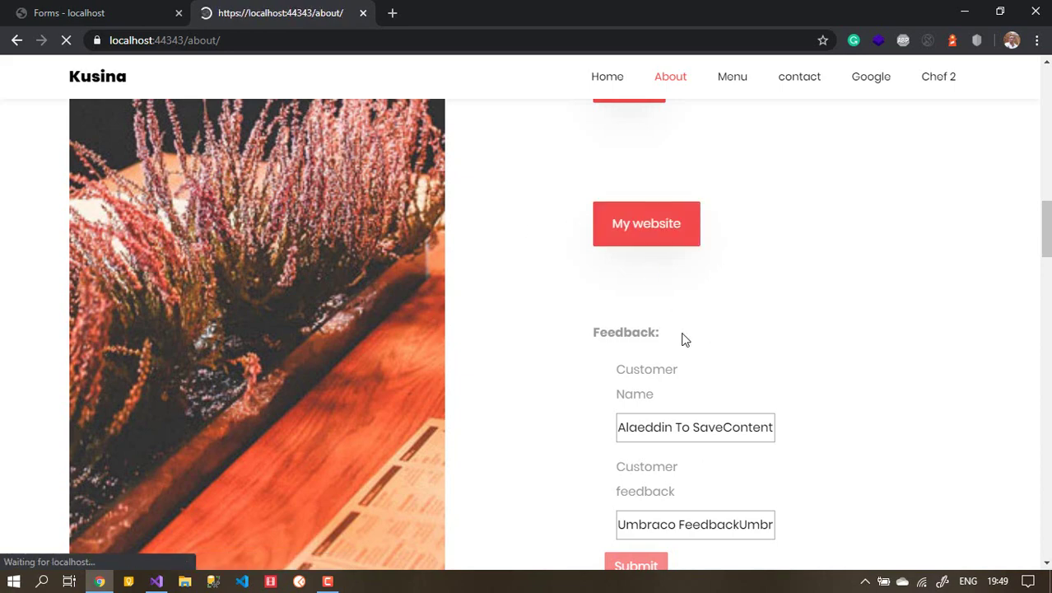
scroll(774, 411, "down", 10)
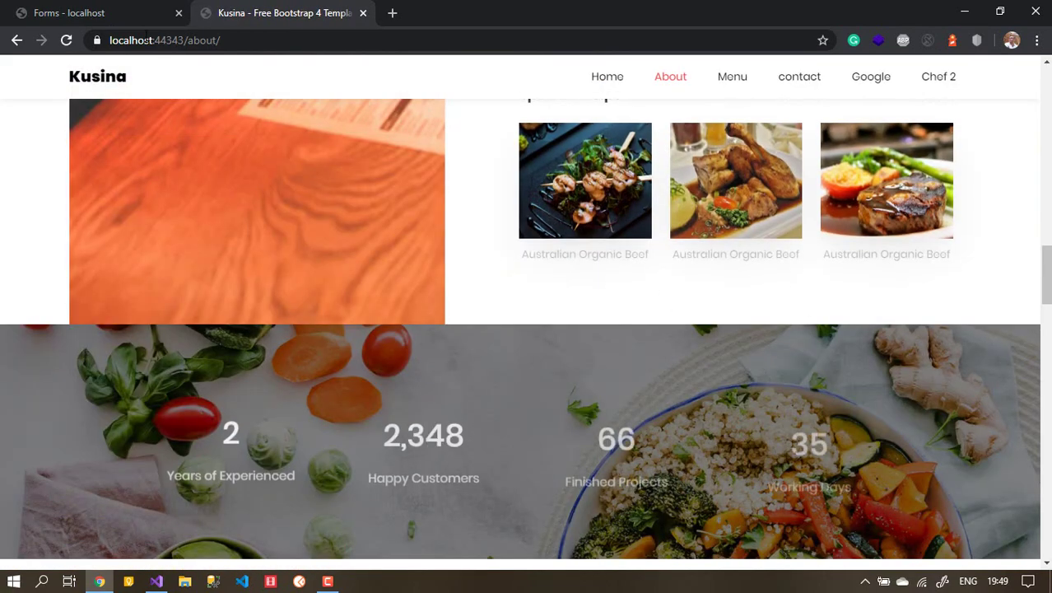
Return to Umbraco, open FeedbackForm's newest entry and examine its customer name and feedback text.
left_click(69, 13)
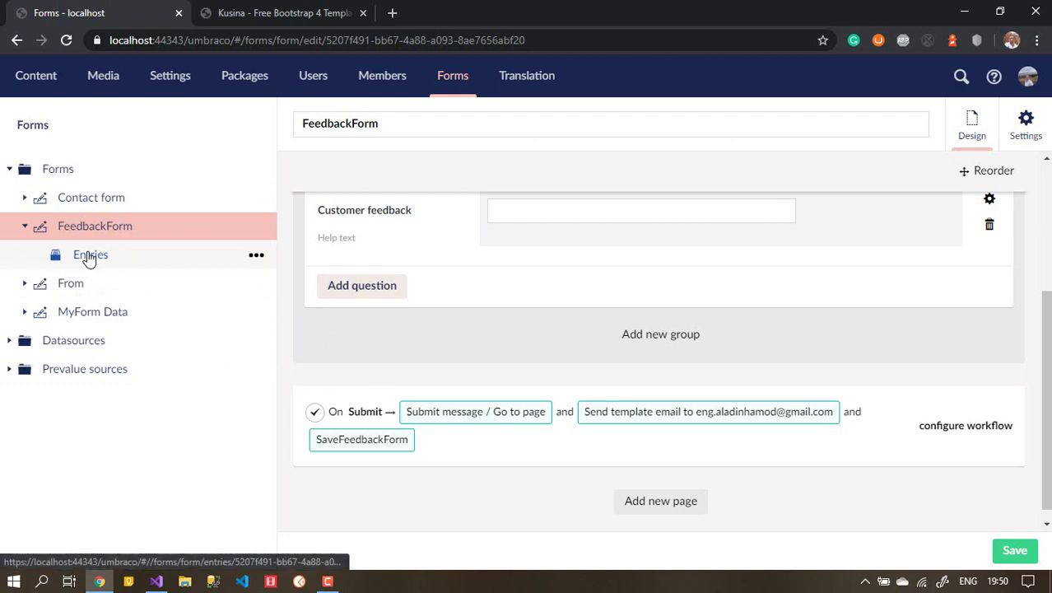
left_click(90, 256)
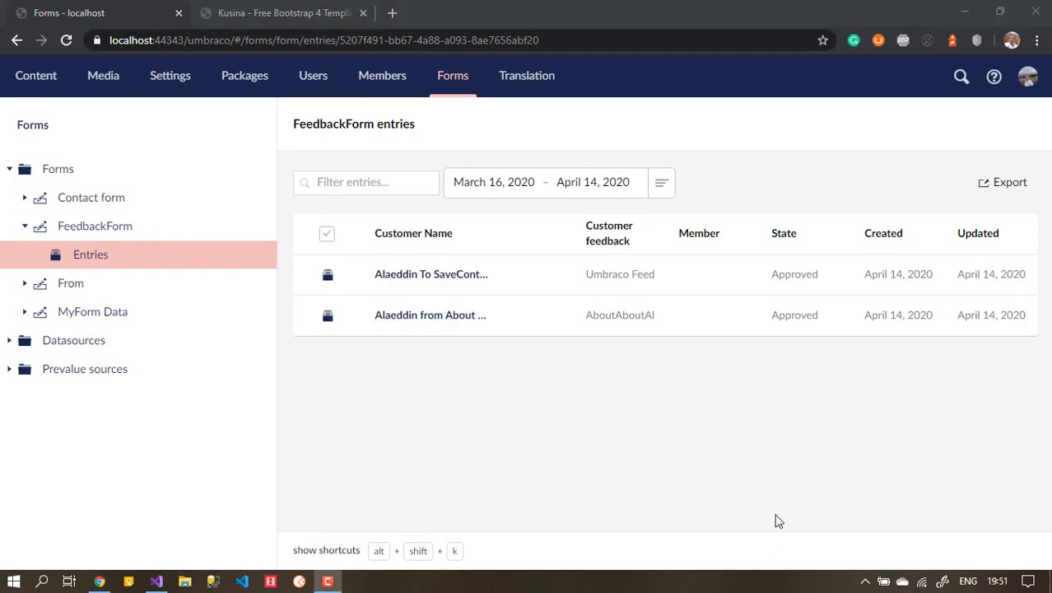
left_click(449, 282)
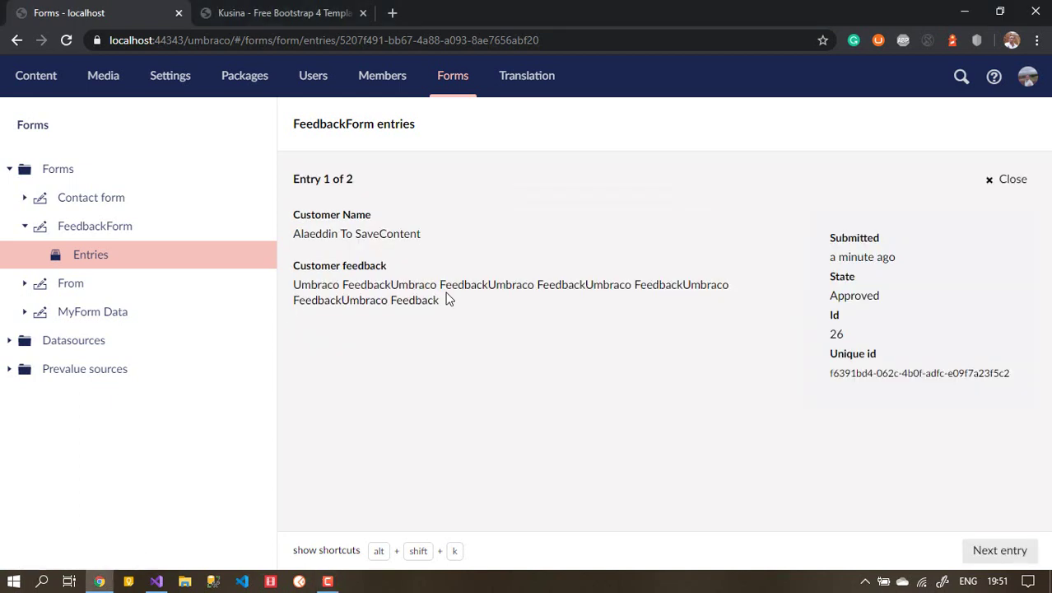
left_click_drag(441, 298, 313, 215)
left_click(352, 221)
Open the new draft Customer Feedback node under Feedbacks in the site content and publish it.
left_click(18, 76)
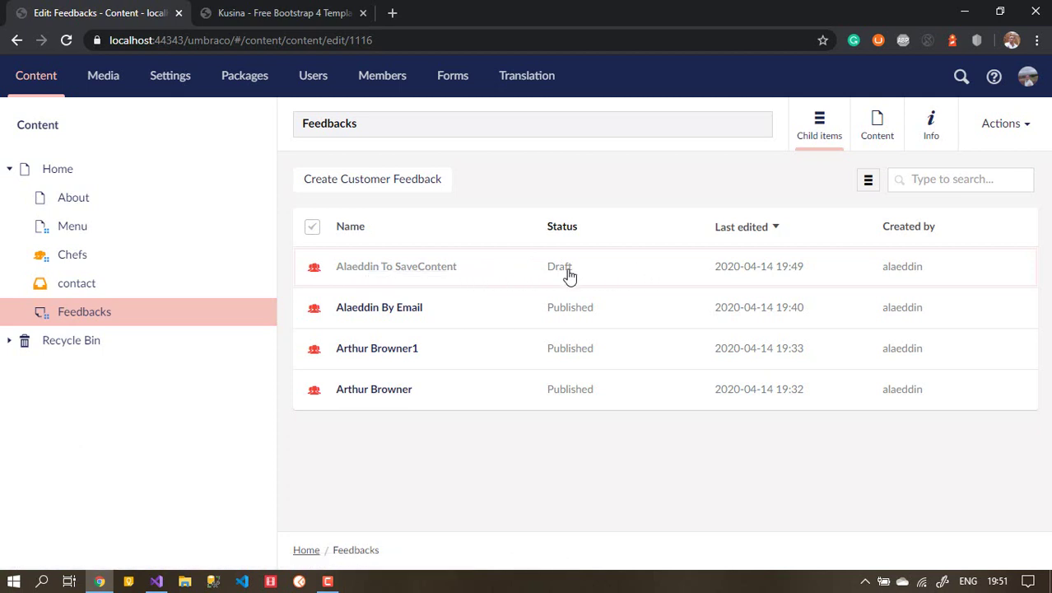
left_click(397, 277)
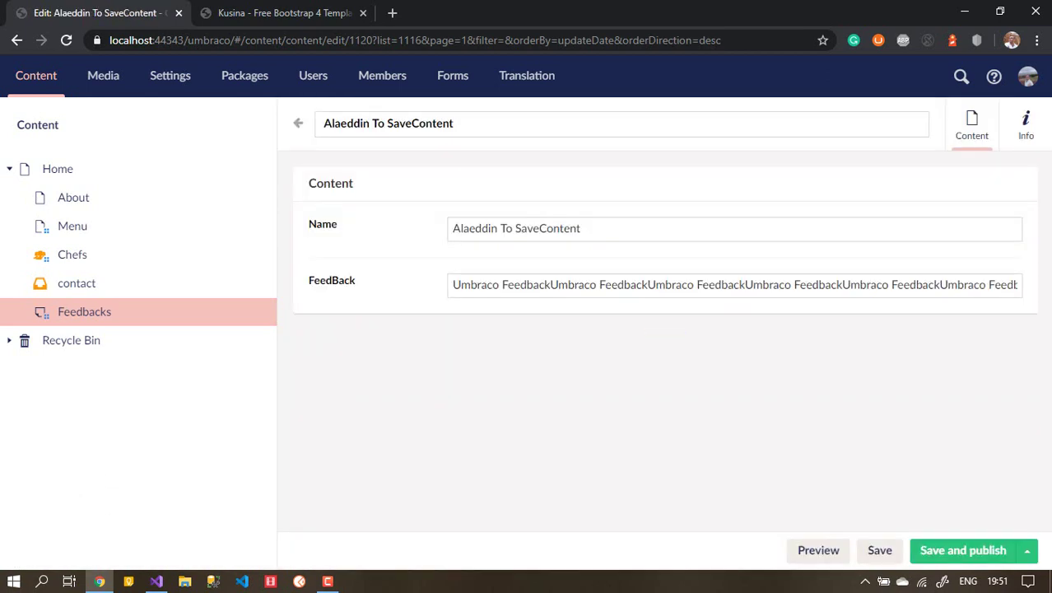
left_click(980, 558)
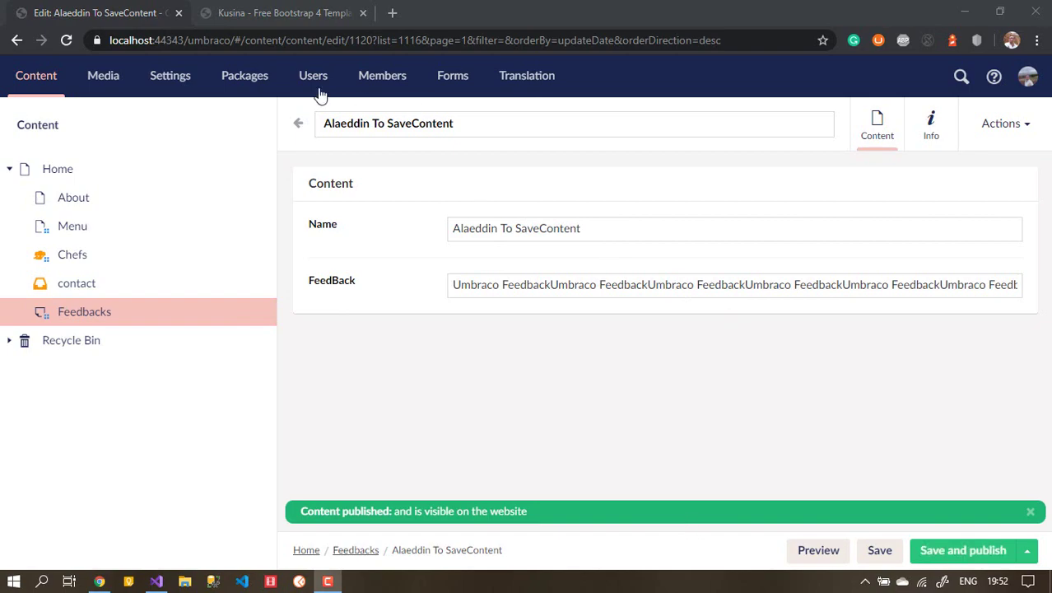
Switch to the Kusina website and go from the About page to the Home page.
left_click(263, 15)
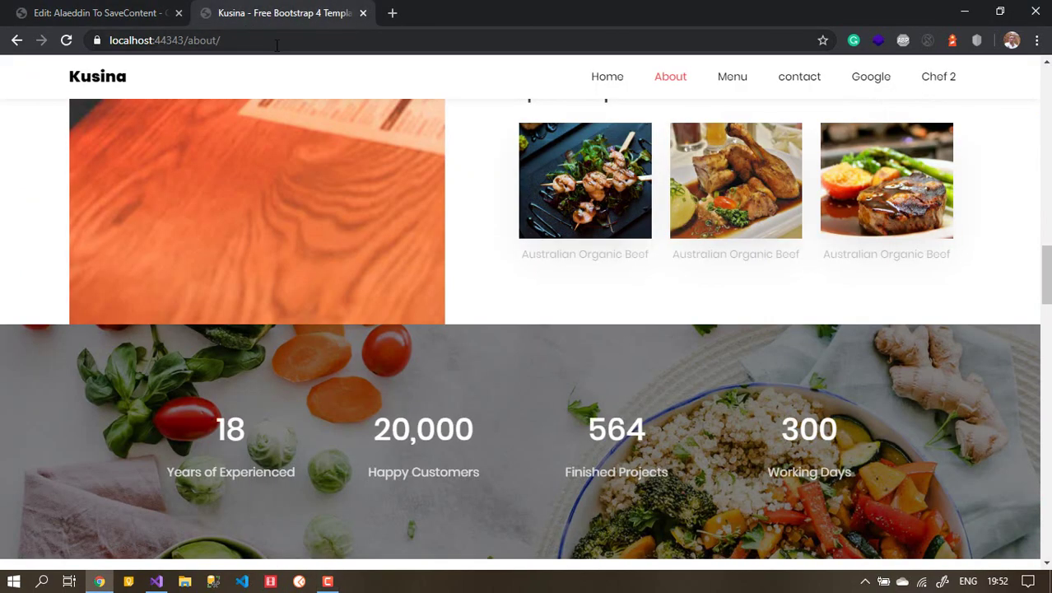
left_click_drag(1044, 272, 1029, 111)
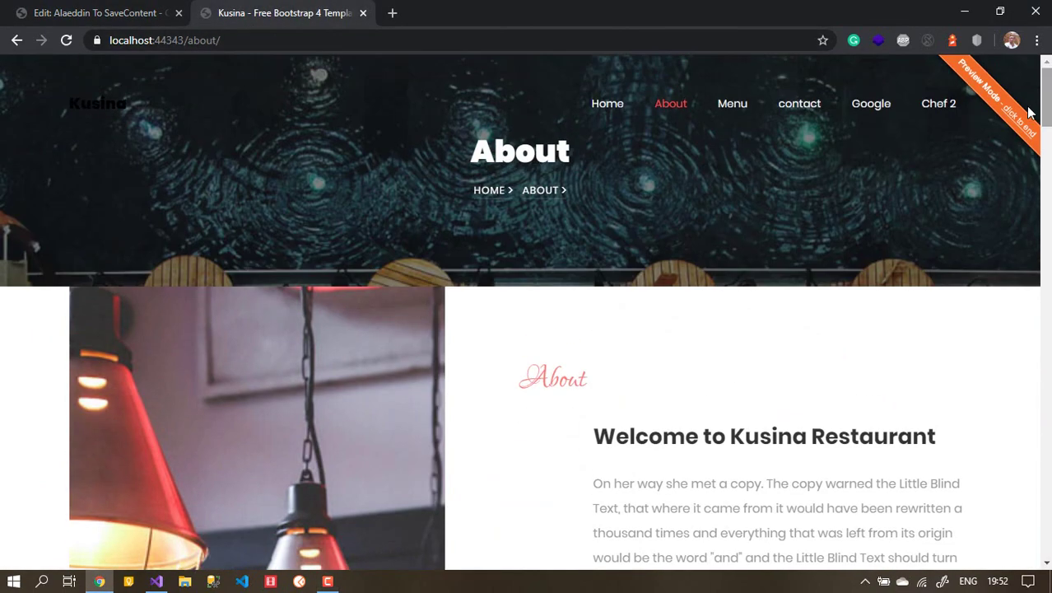
left_click(602, 111)
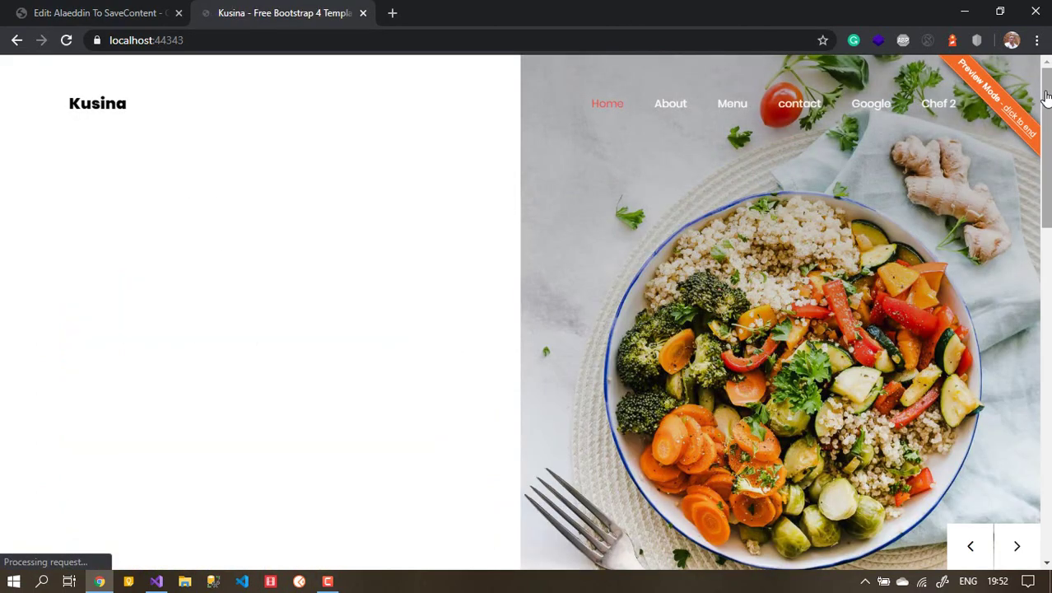
Browse the Happy Customer testimonial slider on the Home page to examine the newly published feedback.
left_click_drag(1045, 109, 1050, 228)
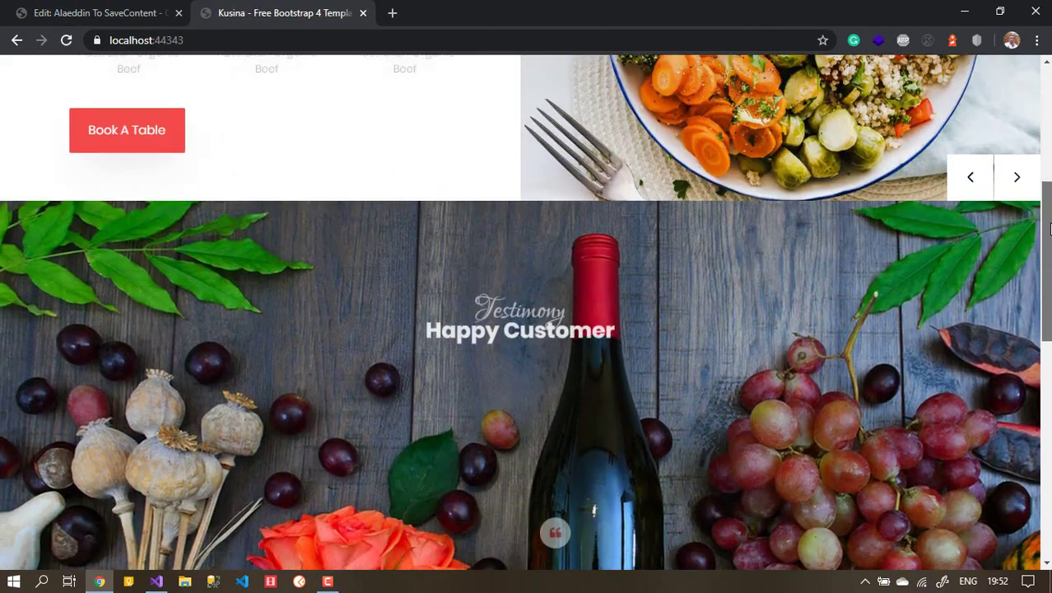
scroll(712, 387, "down", 4)
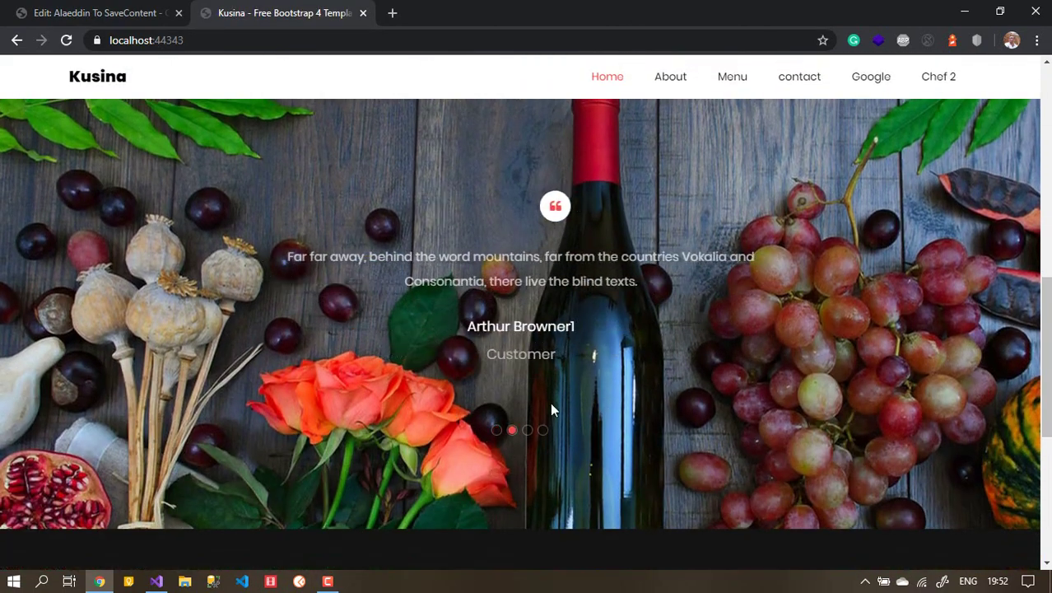
left_click_drag(550, 402, 422, 348)
left_click_drag(547, 352, 435, 351)
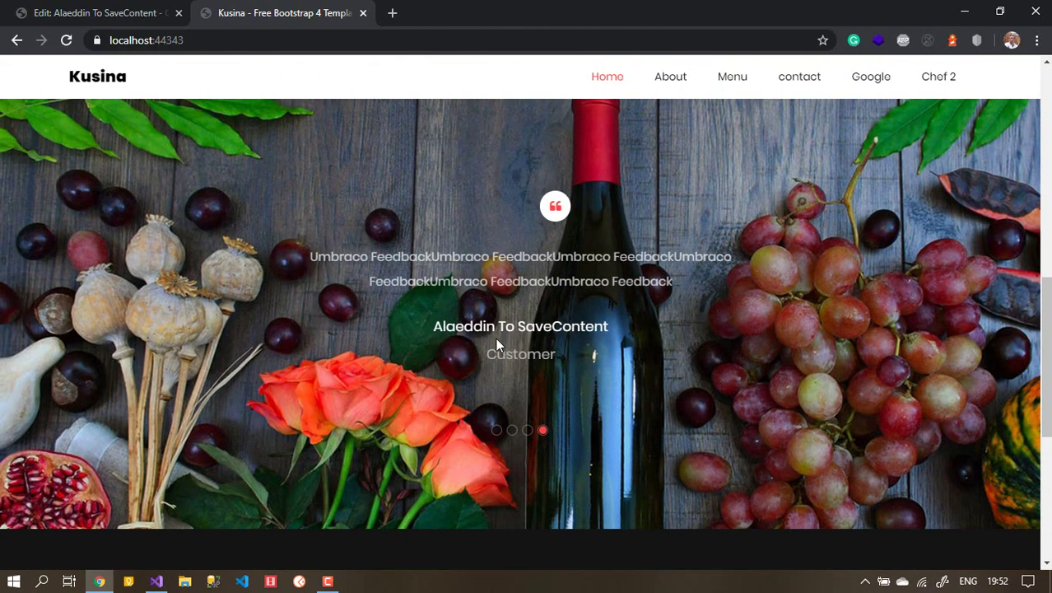
left_click_drag(528, 334, 463, 336)
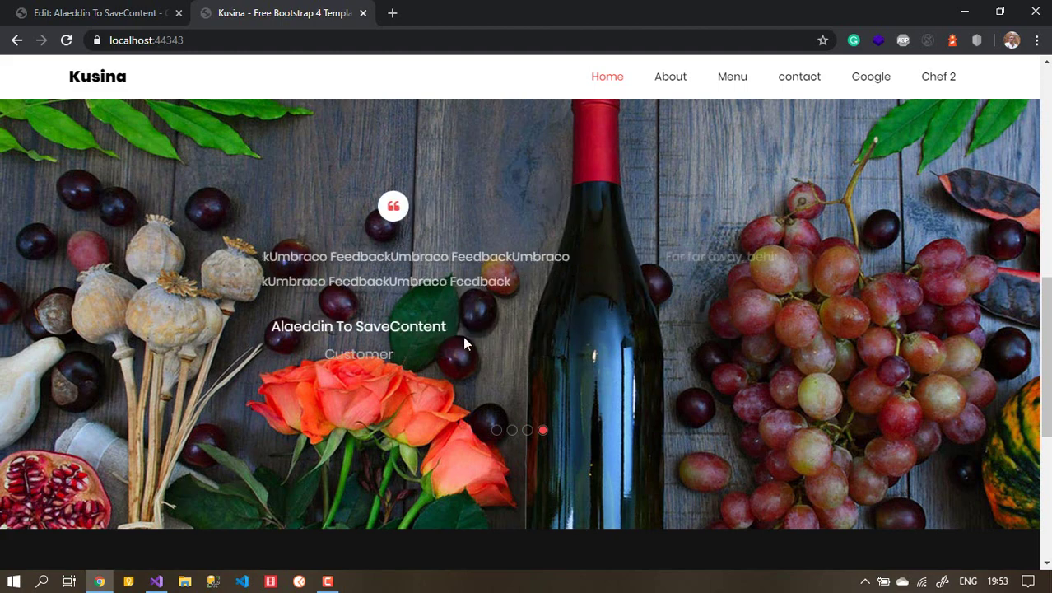
left_click_drag(546, 332, 443, 337)
Switch to Umbraco and open the SaveFeedbackForm workflow settings of FeedbackForm in the Forms section.
key("ctrl+Tab")
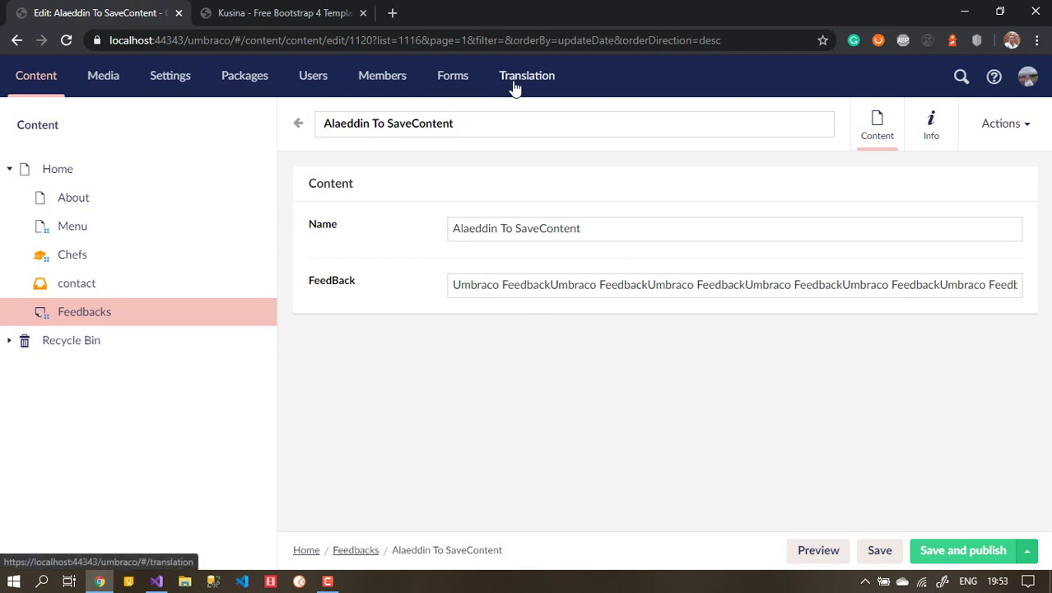
left_click(453, 96)
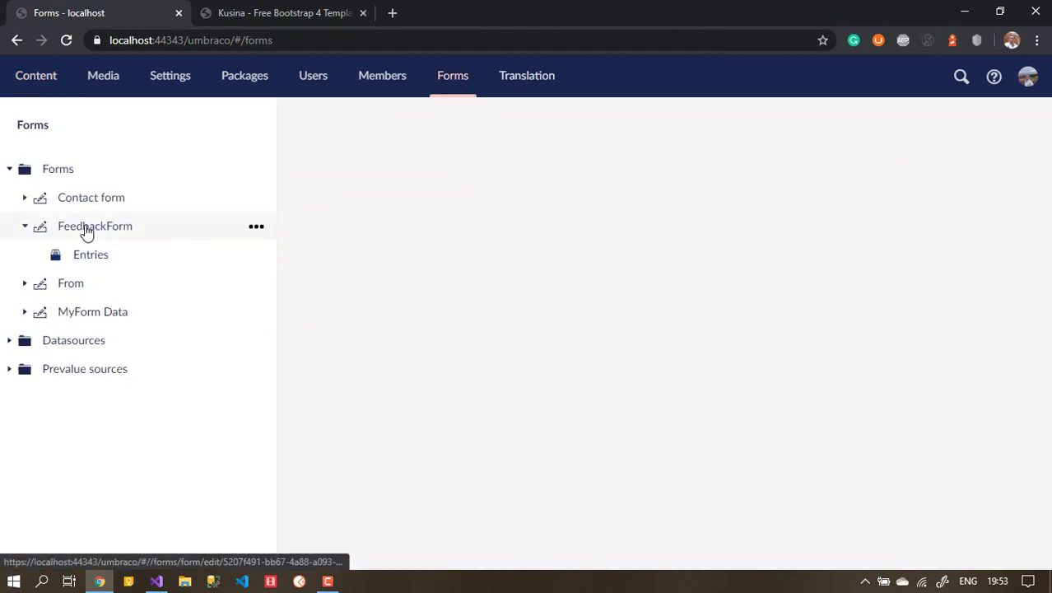
left_click(88, 231)
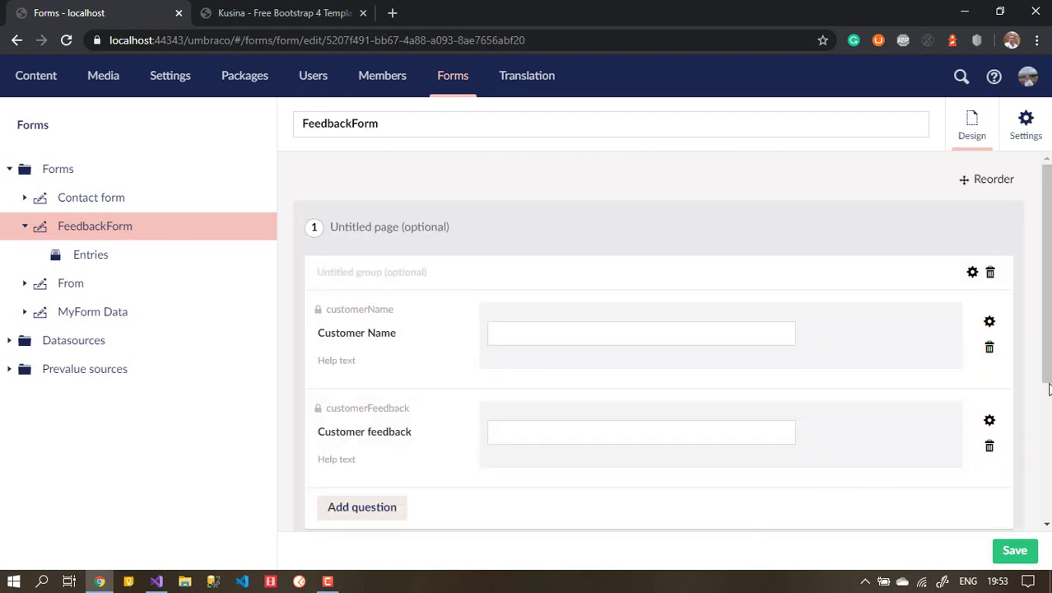
left_click_drag(1050, 335, 1049, 470)
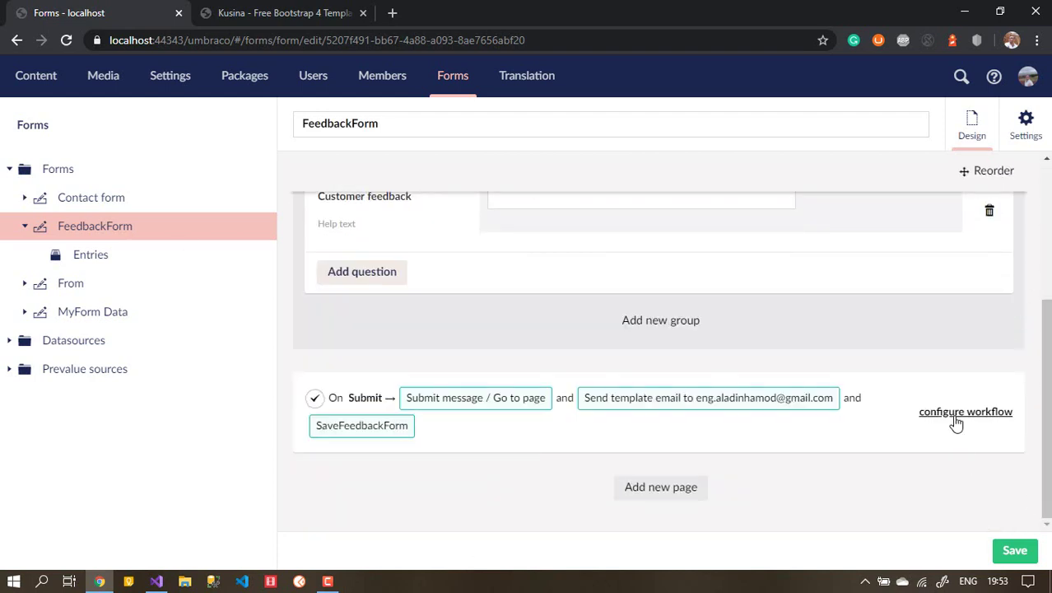
left_click(360, 426)
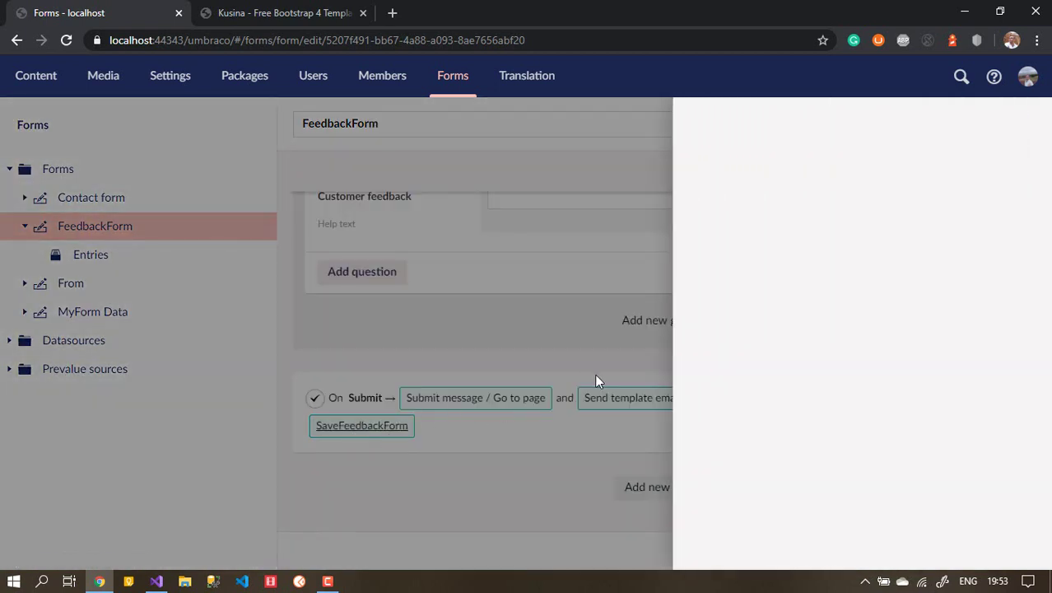
left_click(922, 367)
left_click(956, 386)
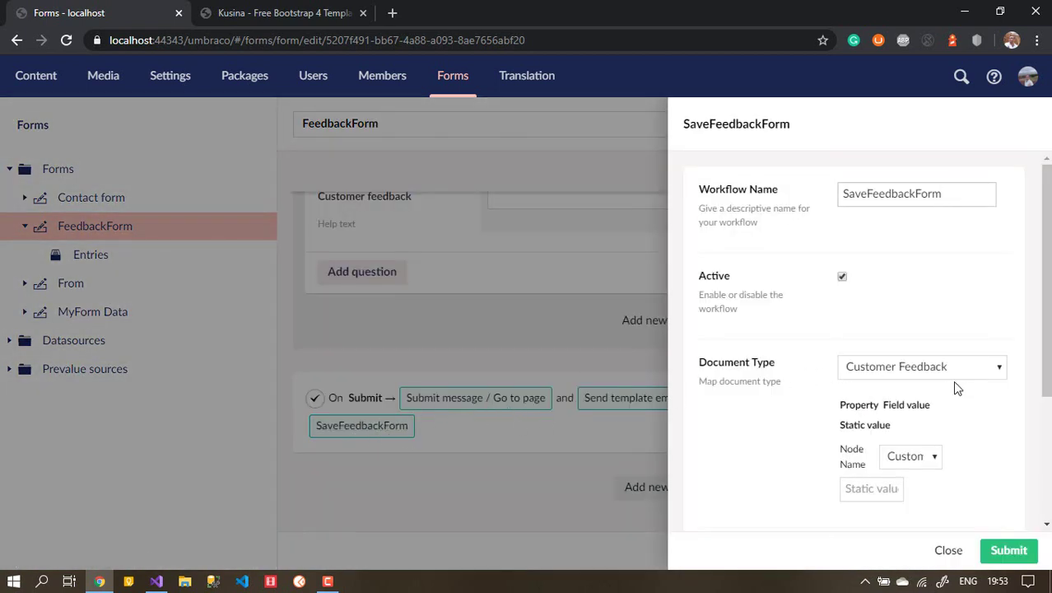
Enable instant node publishing in the SaveFeedbackForm workflow, submit the workflow settings and save the form.
left_click_drag(1045, 328, 1049, 494)
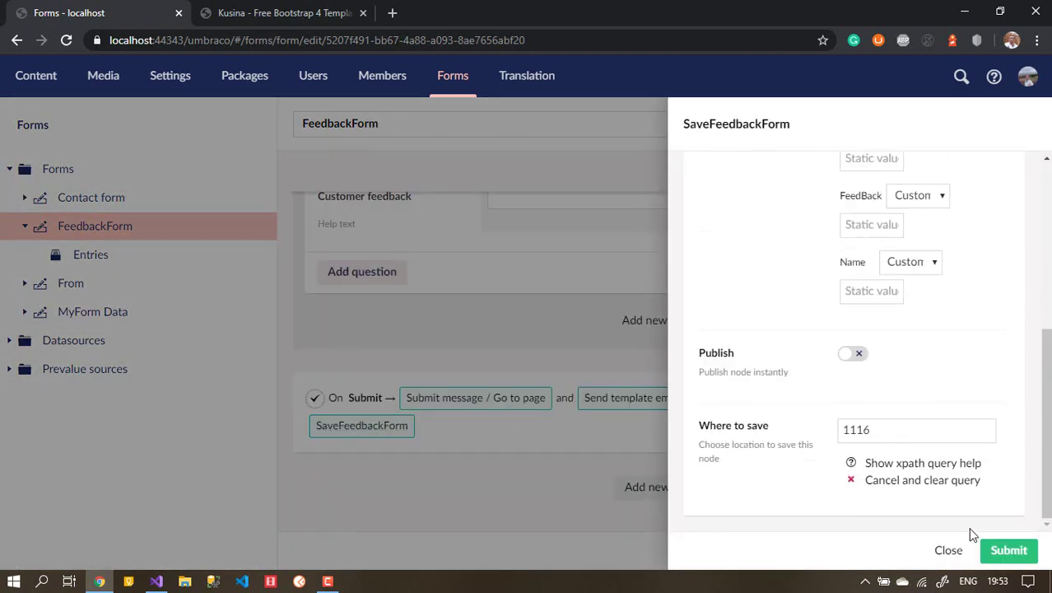
left_click(846, 353)
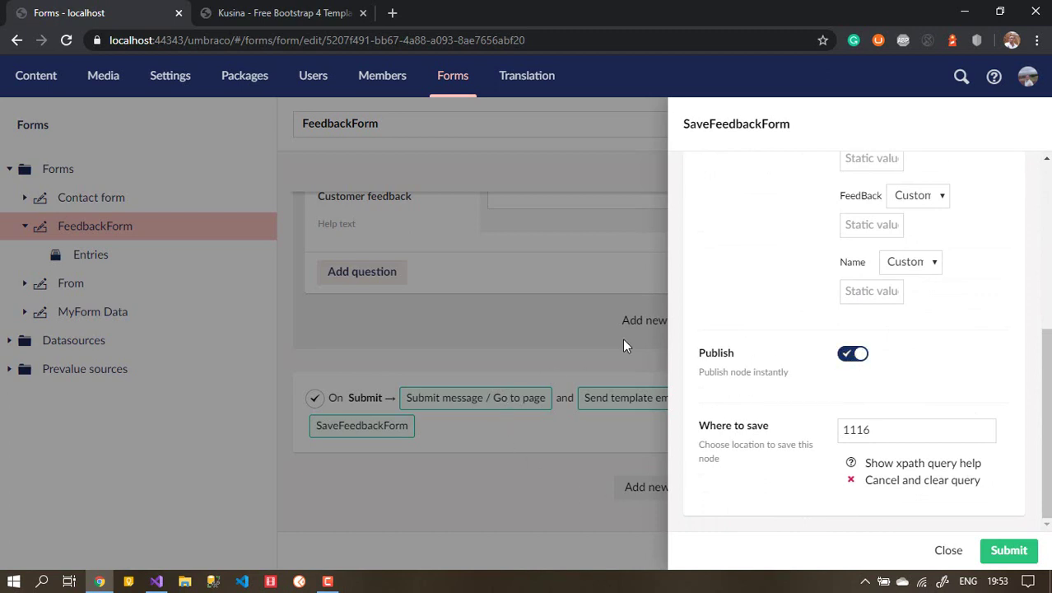
left_click(1009, 553)
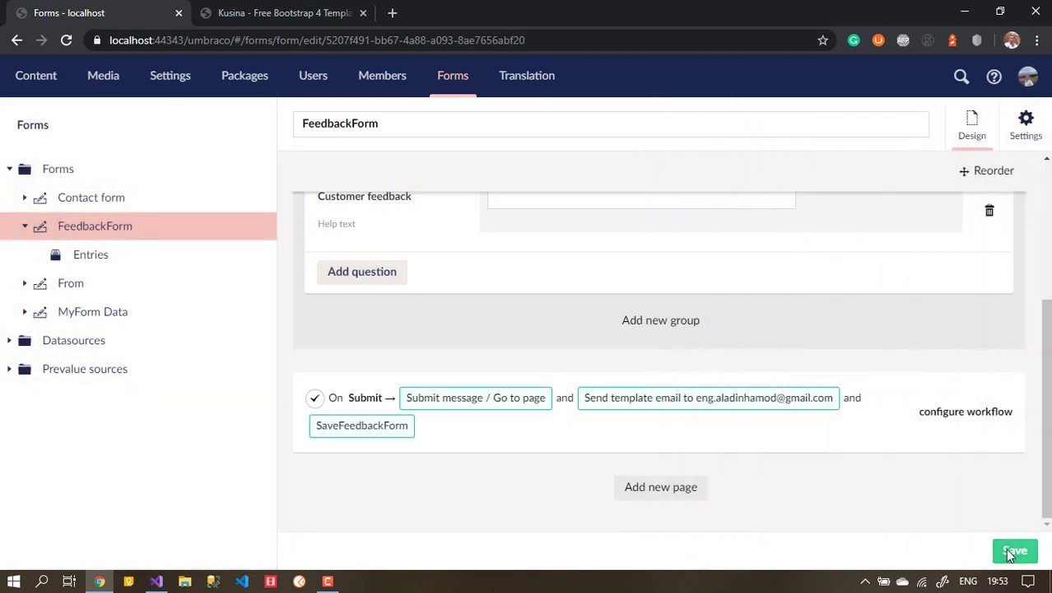
key("ctrl+s")
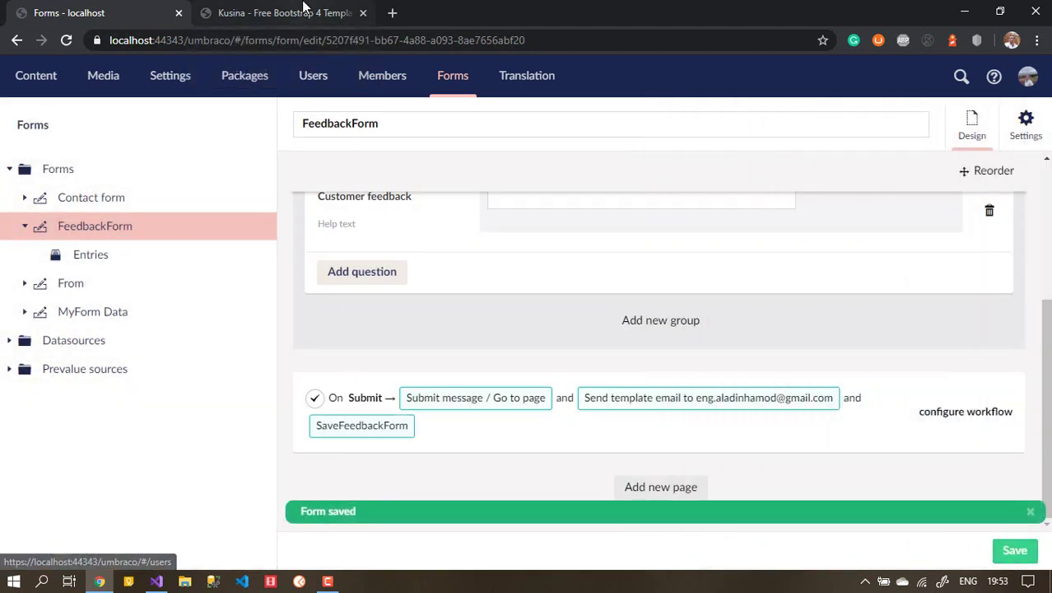
Switch to the Kusina website and go to the Feedback form on the About page.
left_click(303, 10)
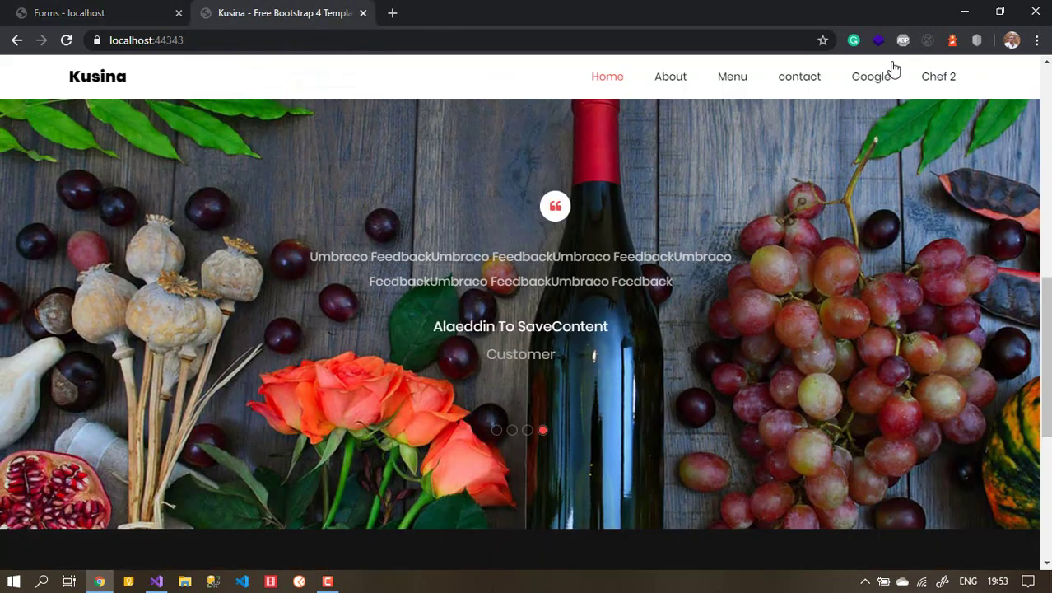
left_click(673, 78)
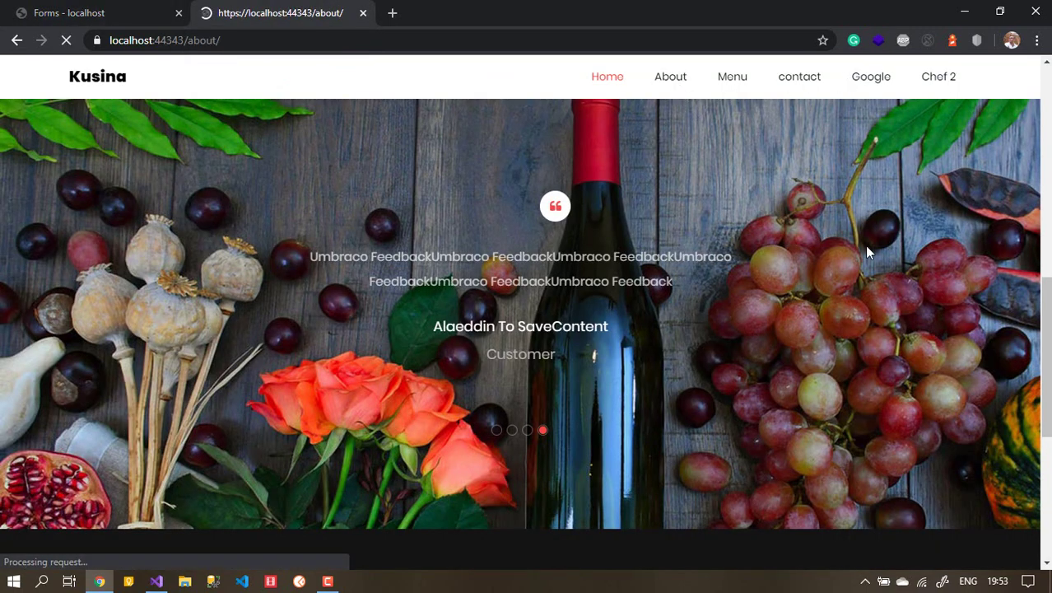
scroll(1046, 181, "down", 3)
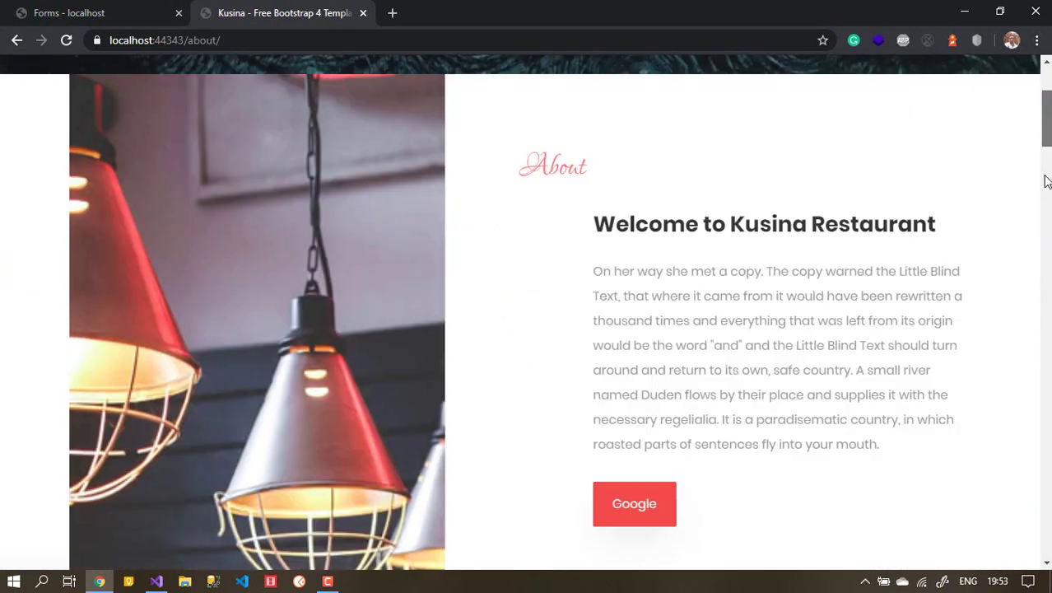
scroll(1046, 181, "down", 12)
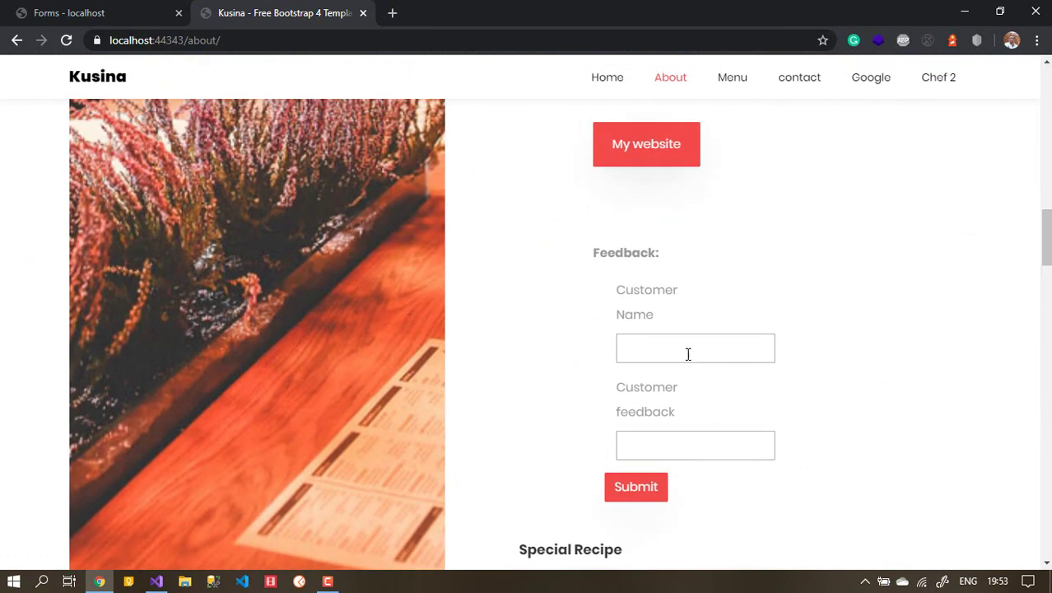
Enter the customer's name and a short feedback text starting with "Feedback", and submit the form.
left_click(690, 349)
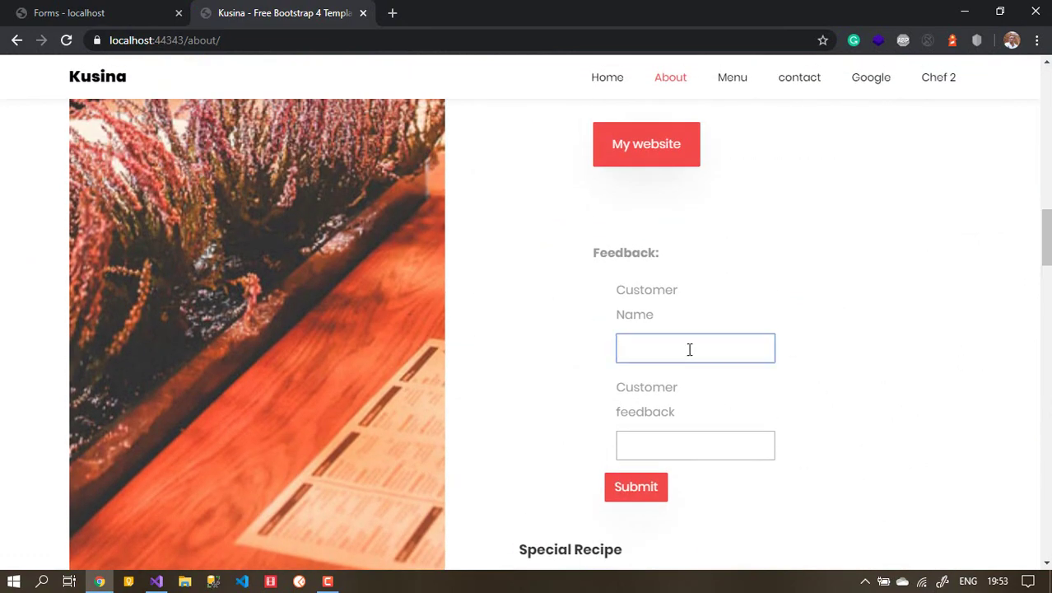
type("Alaeddin")
key("Tab")
type("F")
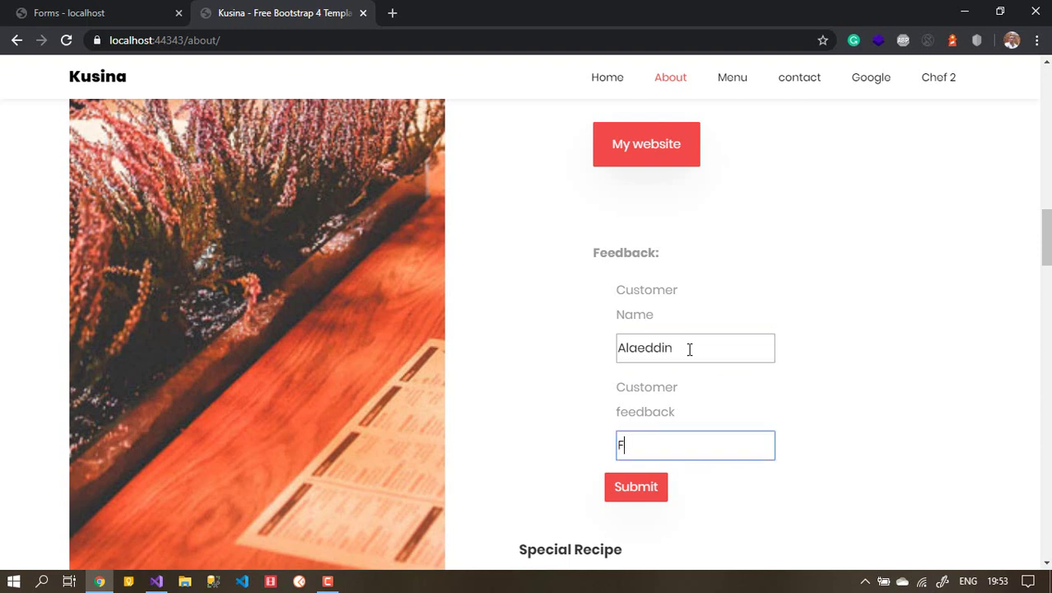
type("eedback publused")
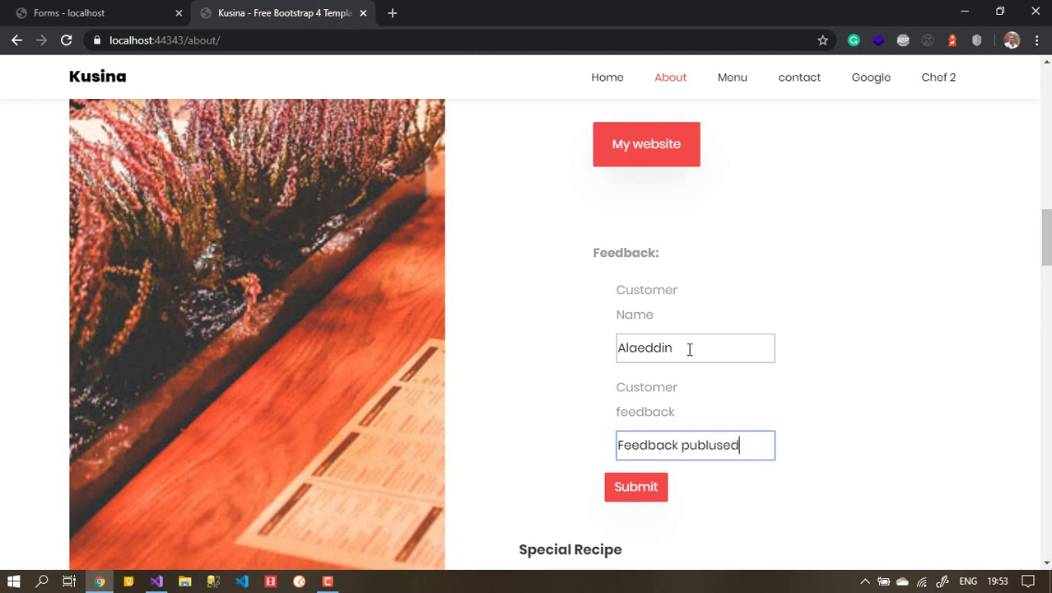
double_click(729, 445)
key("BackSpace")
left_click(653, 486)
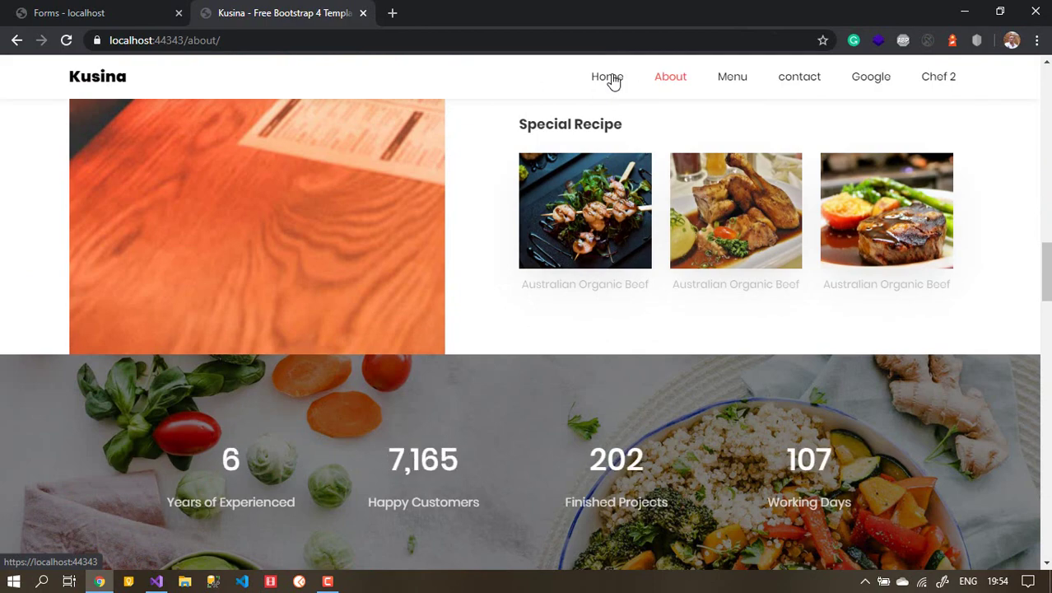
Check the testimonial slider on the Home page and the child nodes of Feedbacks in Umbraco for the new submission.
left_click(610, 77)
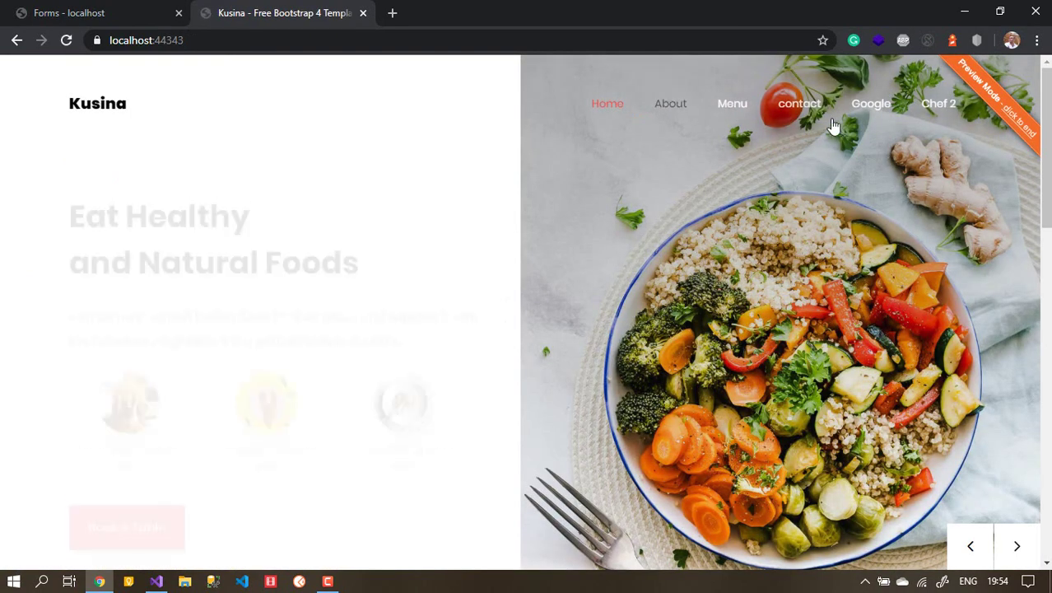
left_click_drag(1047, 164, 1048, 359)
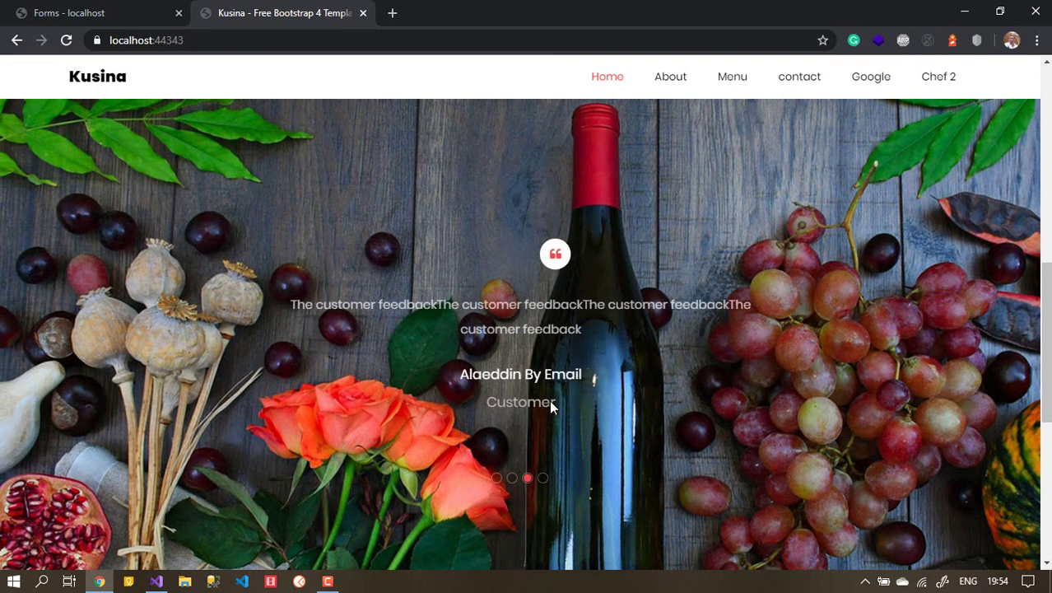
left_click(149, 13)
left_click(35, 78)
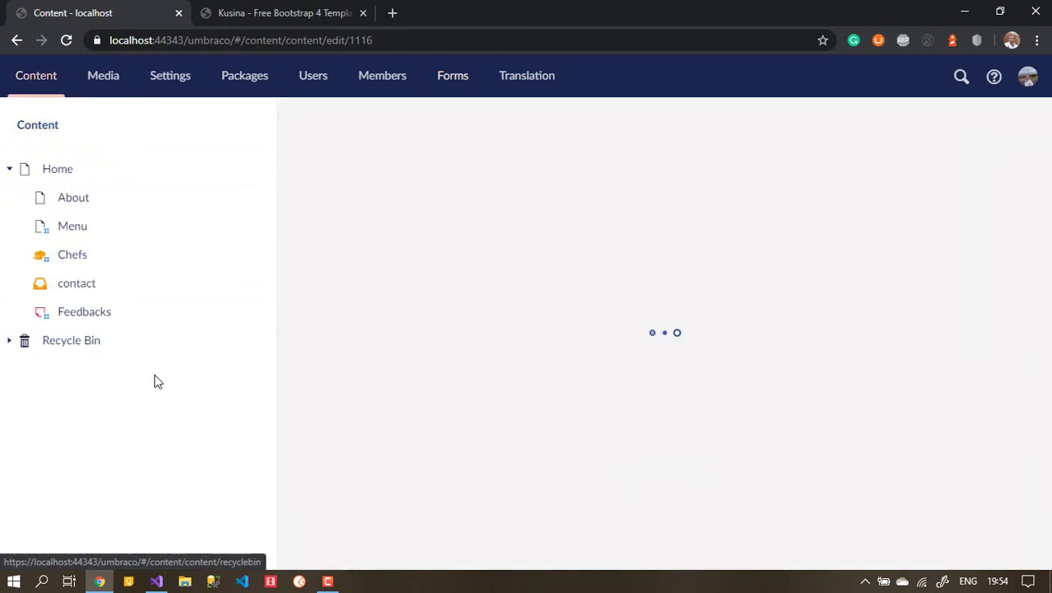
left_click(83, 315)
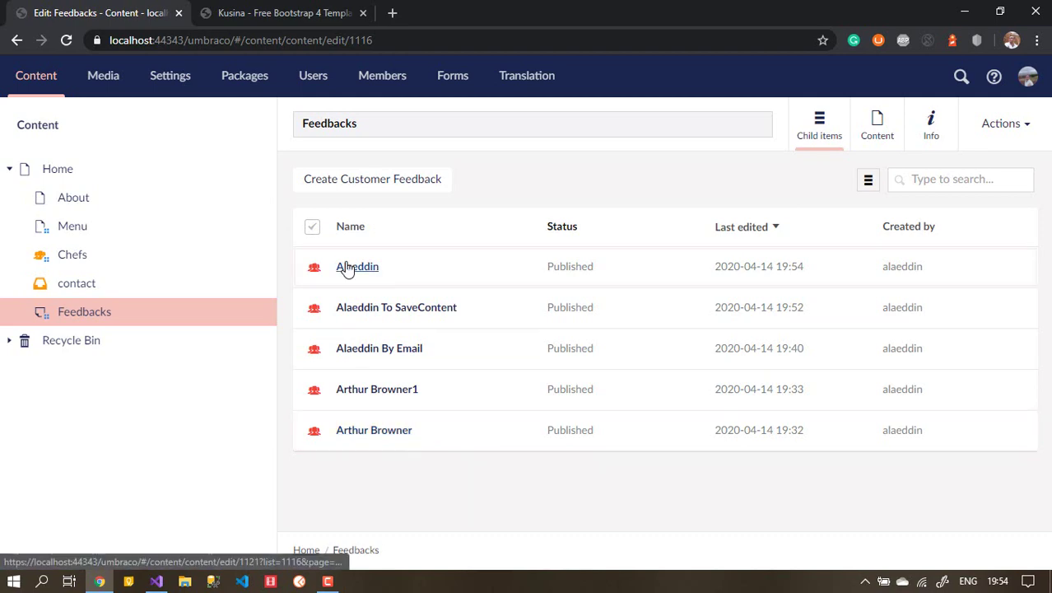
Switch to the Kusina website and reload the Home page.
left_click(251, 23)
key("ctrl+l")
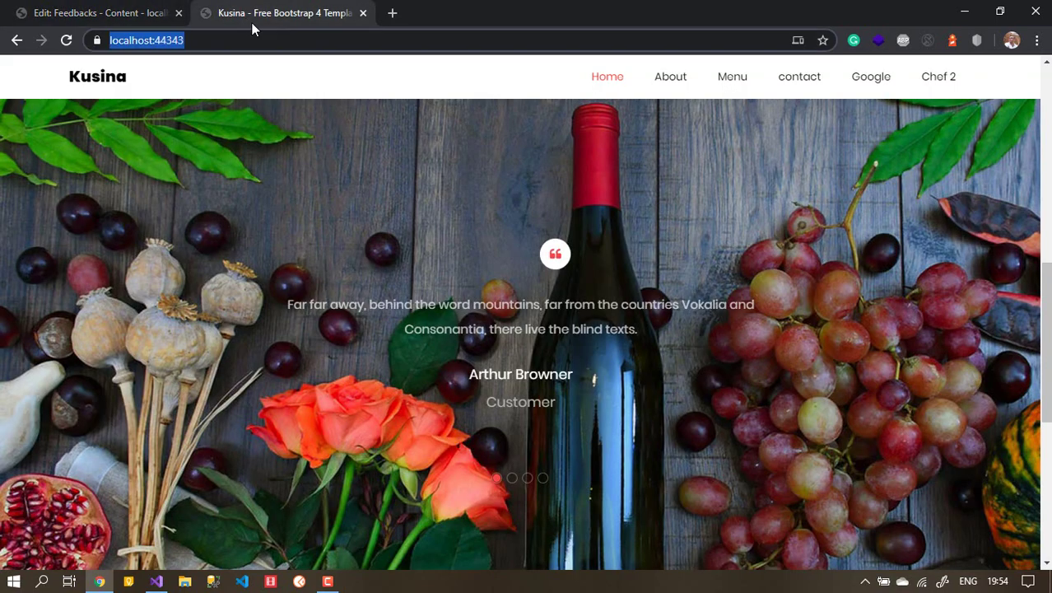
key("Return")
Set Number Of Feedback to 5 on the Feedbacks node in Umbraco and publish it.
left_click(87, 9)
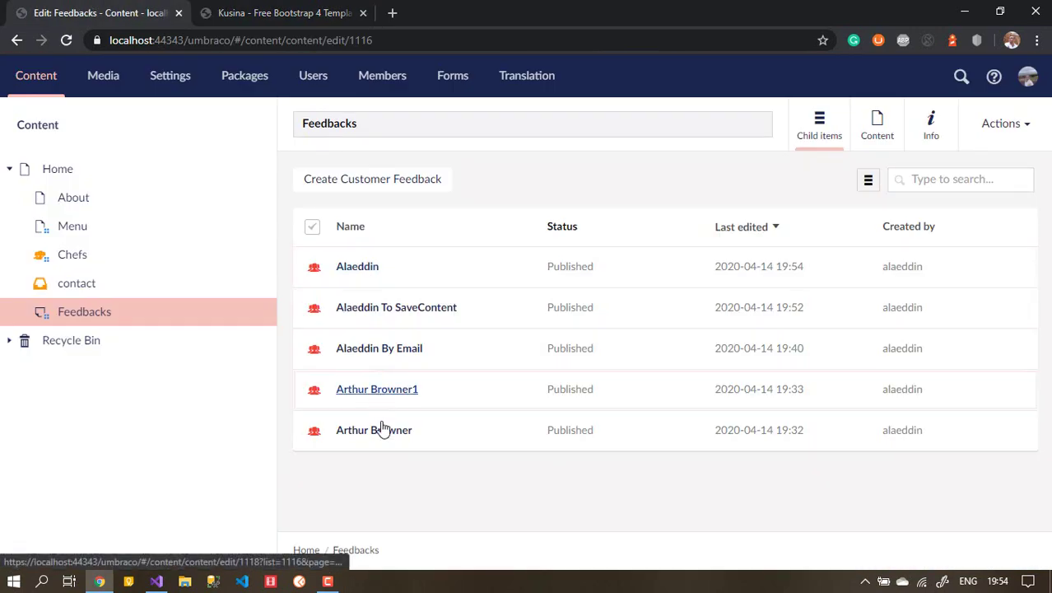
left_click(879, 131)
left_click_drag(575, 260, 605, 258)
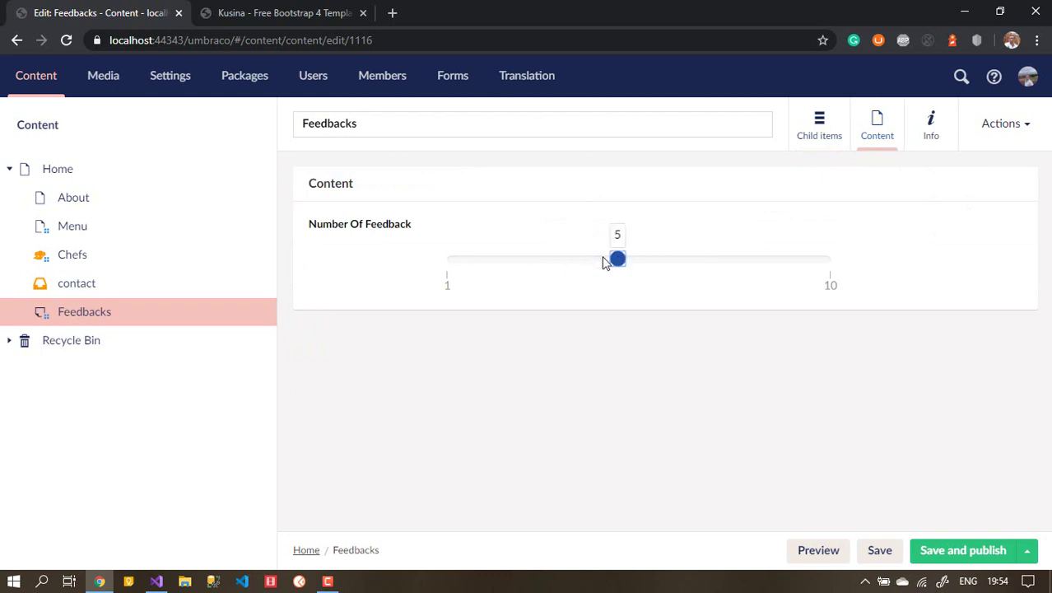
left_click(957, 551)
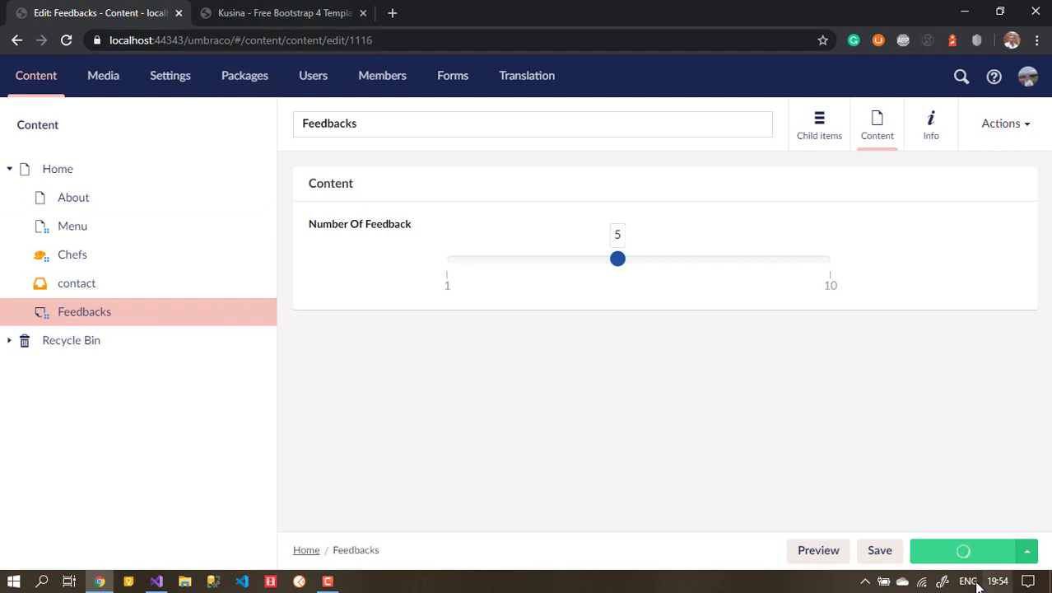
Reload the Kusina Home page and examine the feedback entries in its testimonial slider.
left_click(304, 13)
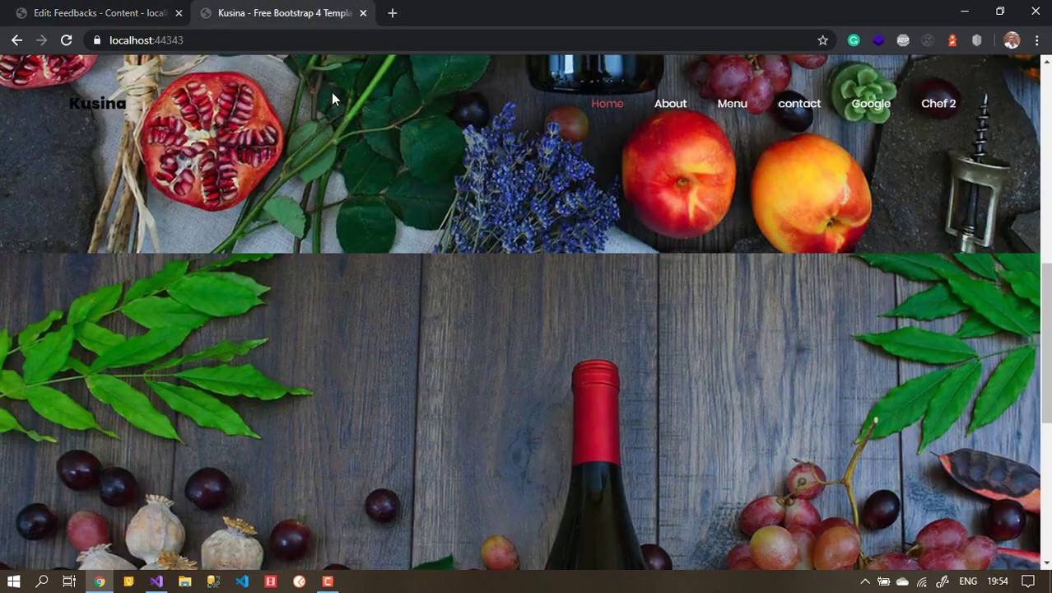
left_click(327, 40)
left_click(157, 12)
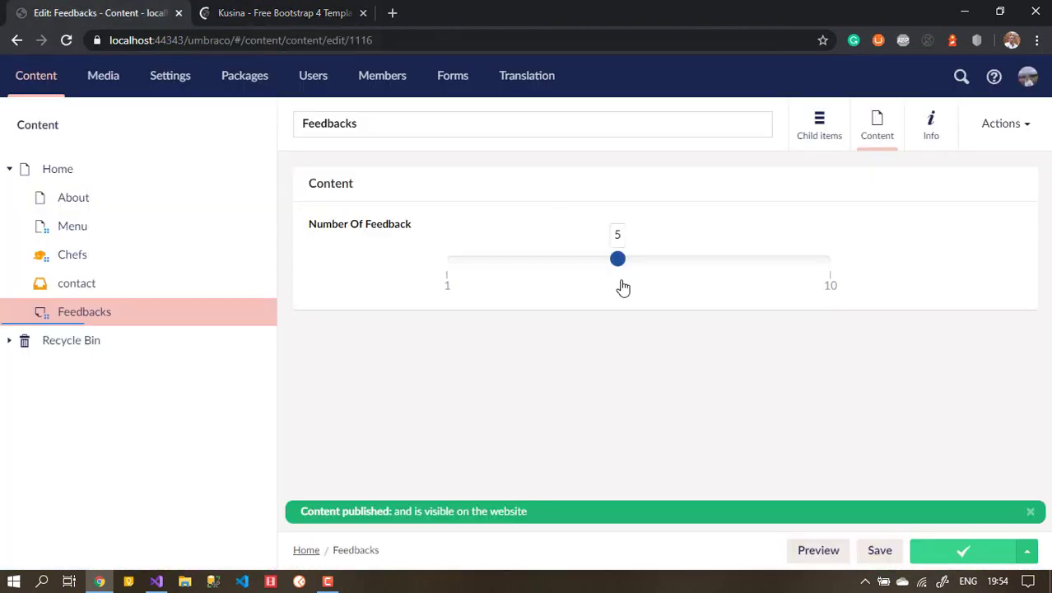
left_click(258, 10)
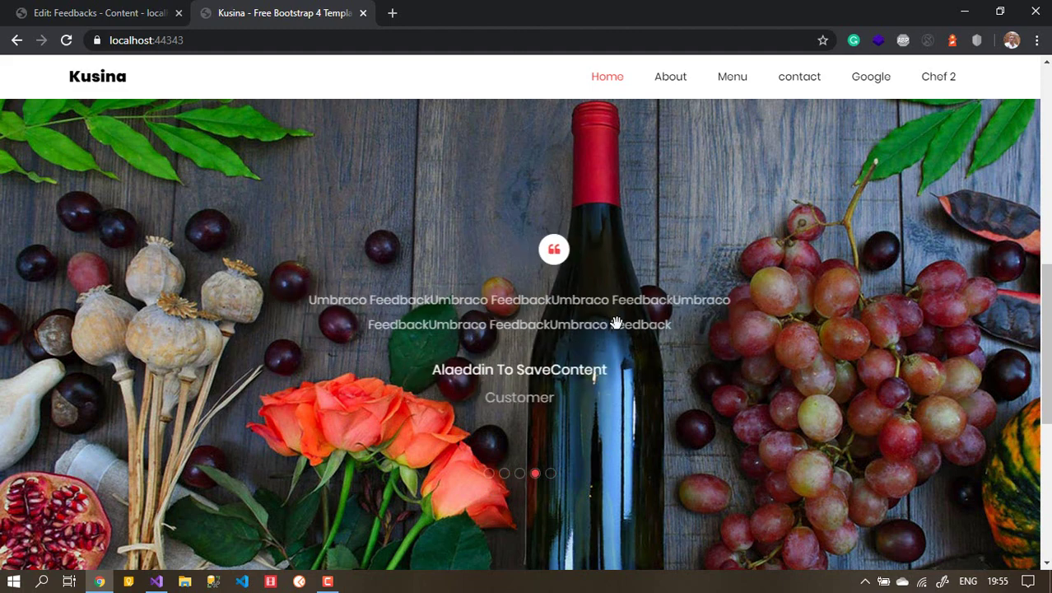
Return to Umbraco and review the Forms overview and the child nodes of Feedbacks.
left_click(78, 10)
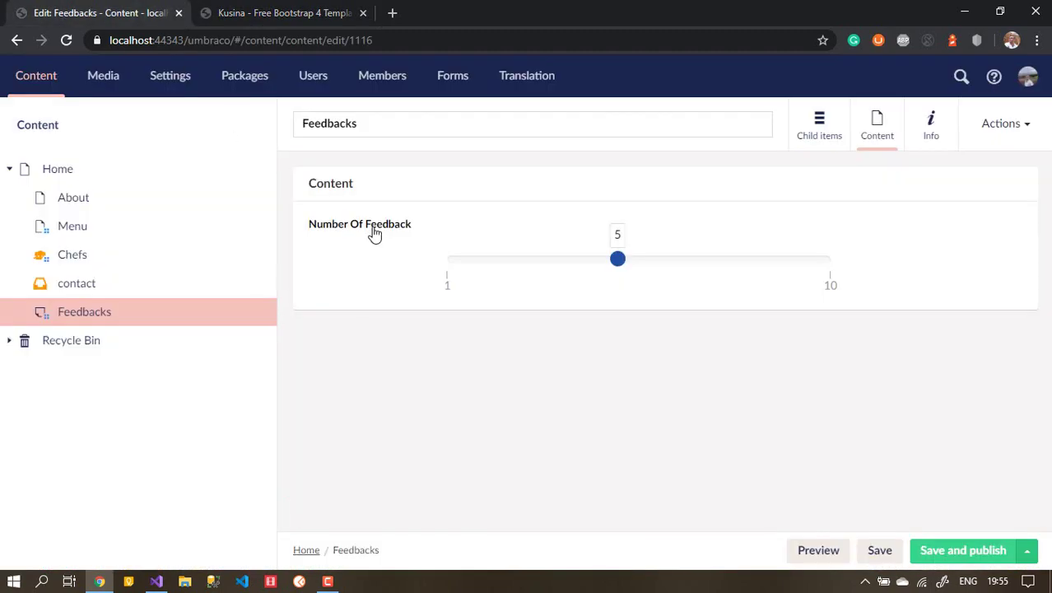
left_click(457, 82)
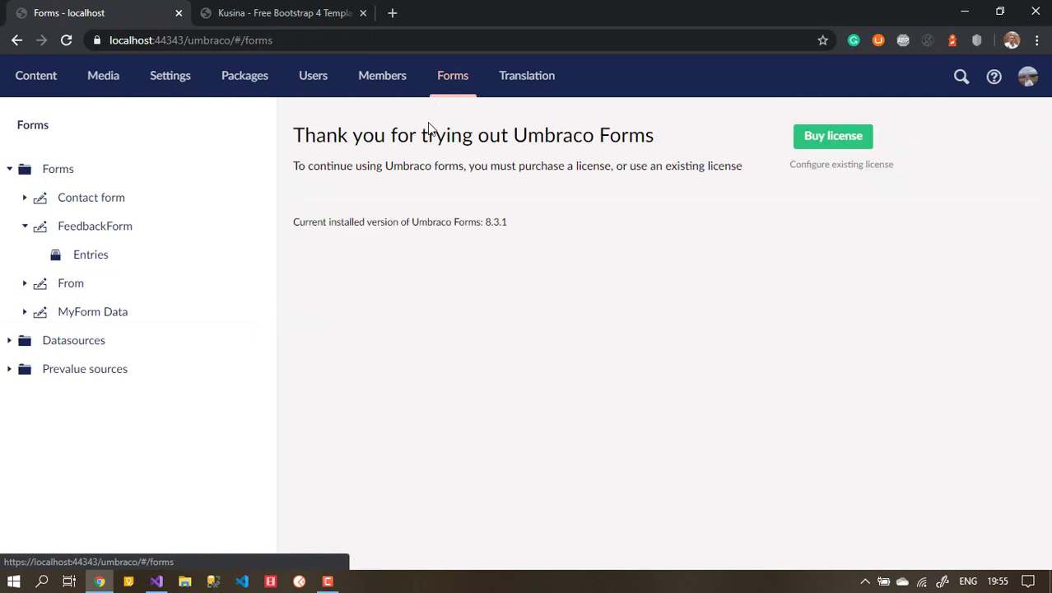
left_click(24, 228)
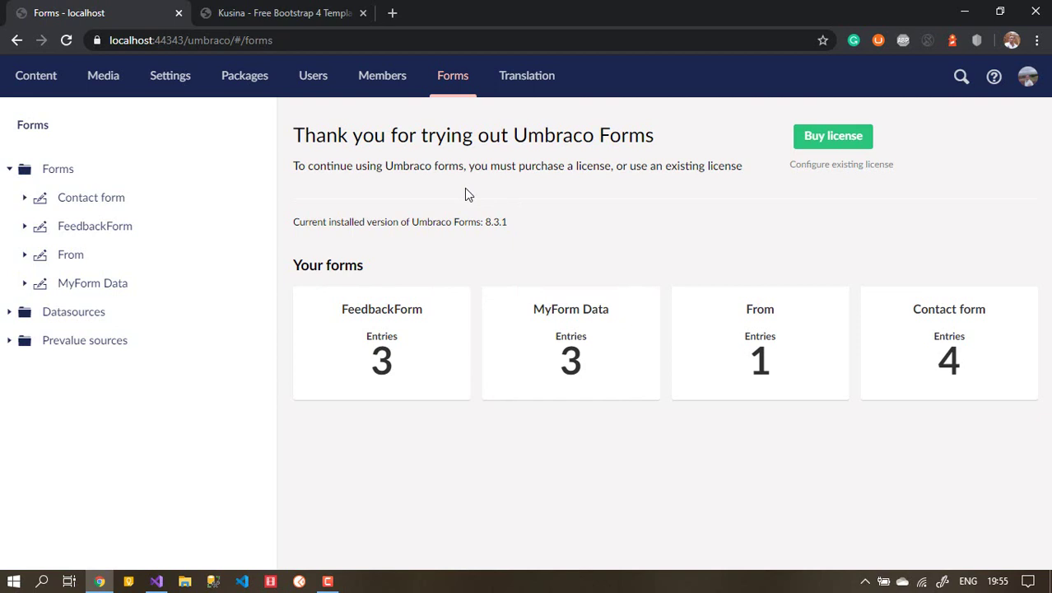
left_click(37, 74)
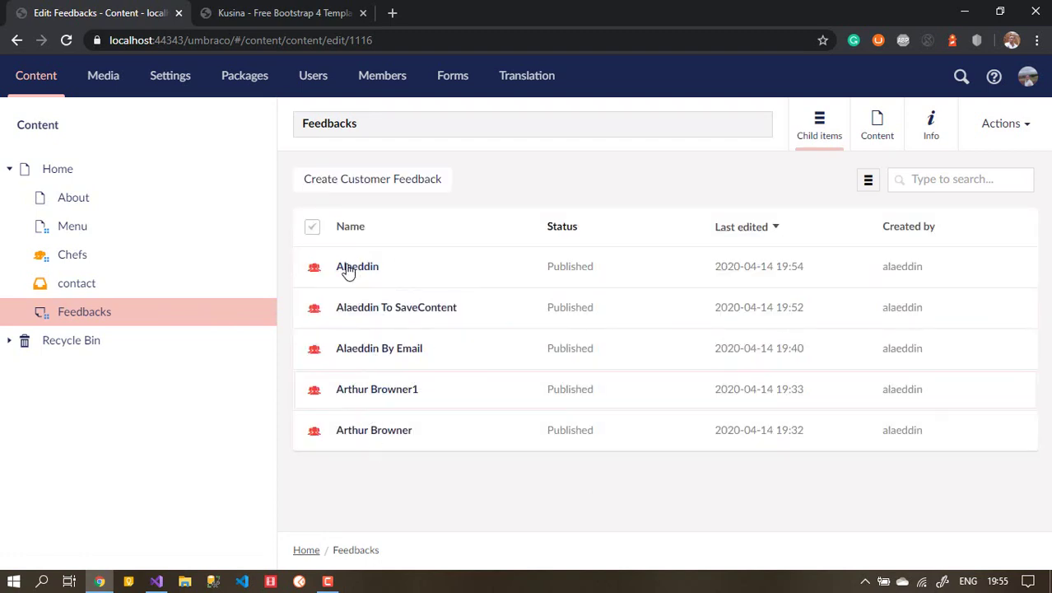
left_click(292, 12)
left_click(94, 14)
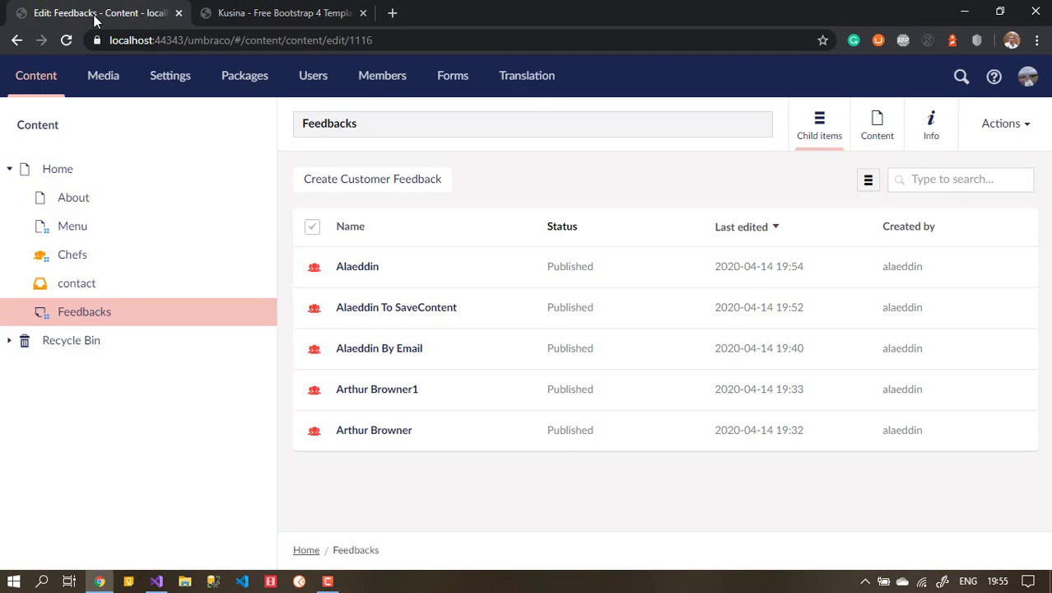